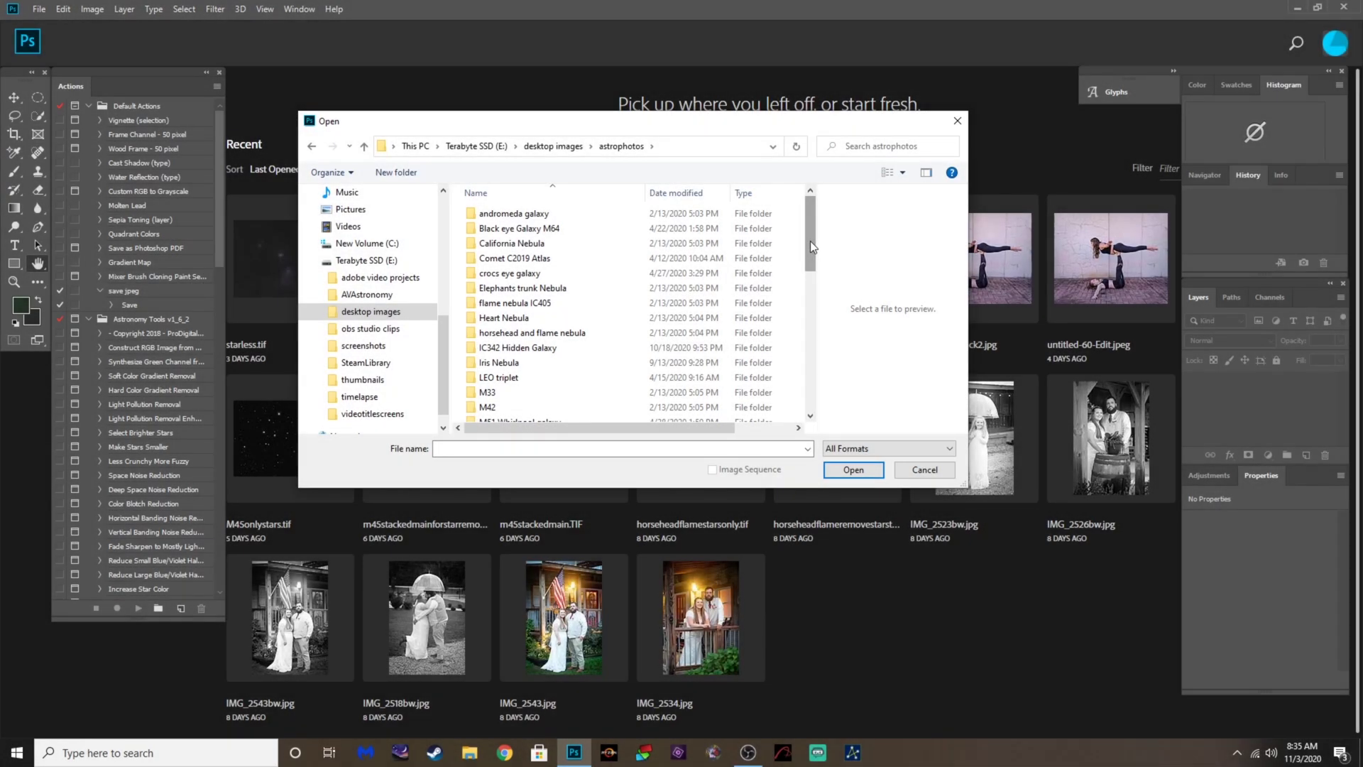
Open witchheadstacked.TIF from the Witch Head Nebula/stacked folder
drag(810, 247, 821, 401)
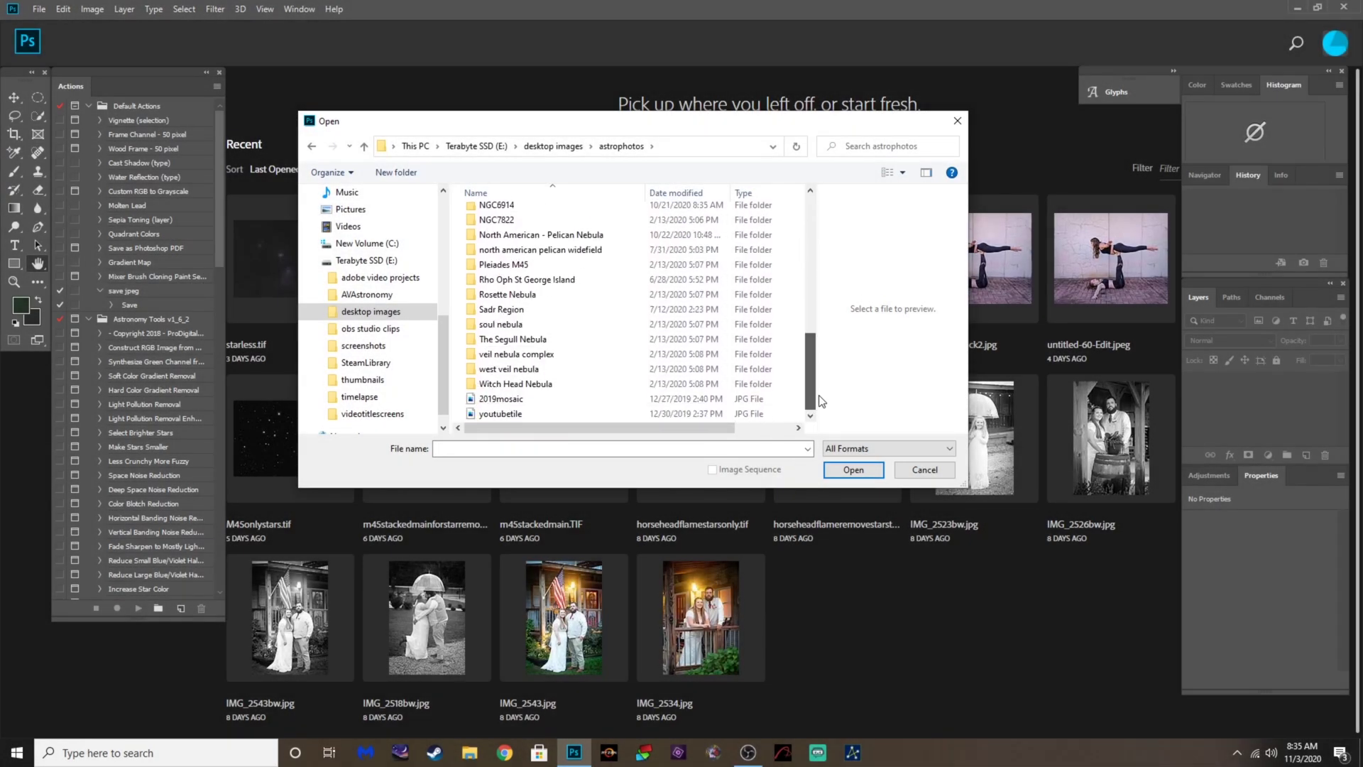
double_click(516, 384)
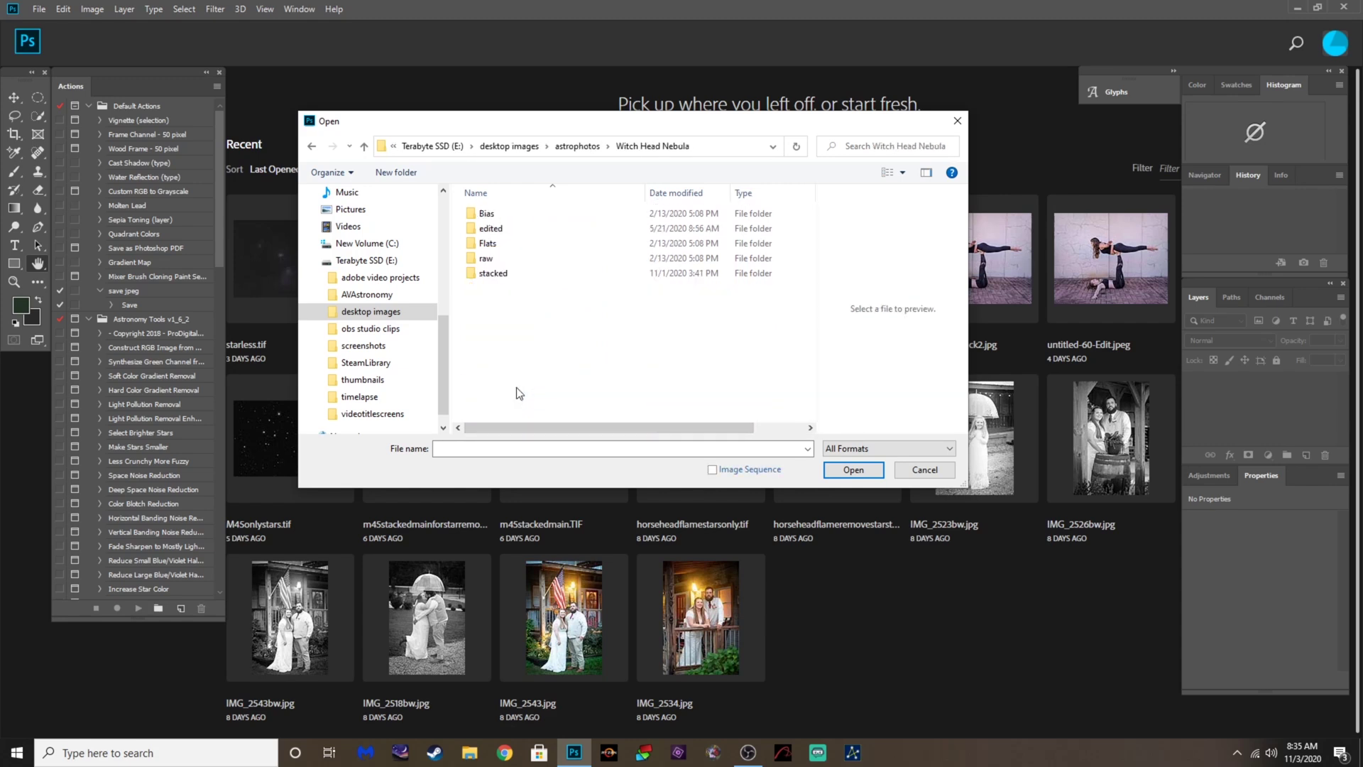
click(495, 275)
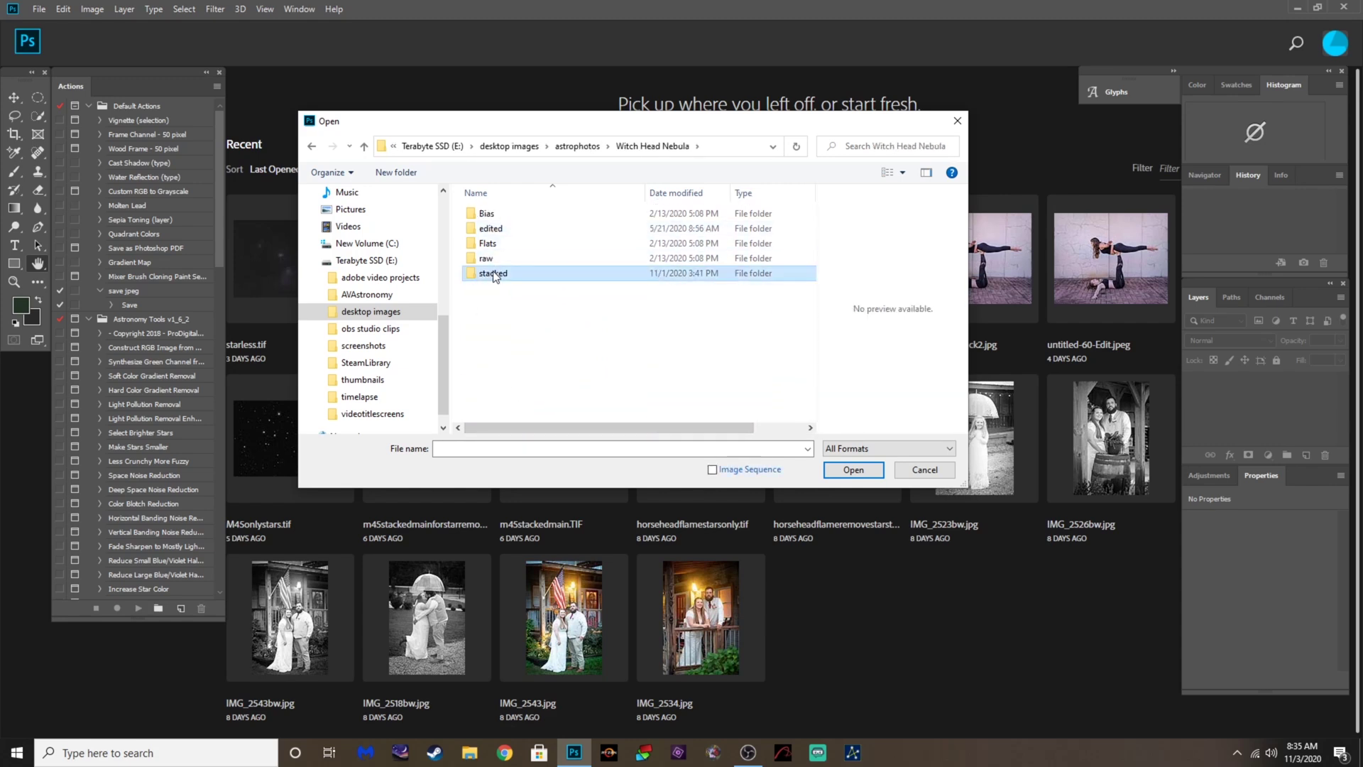
double_click(495, 275)
double_click(555, 315)
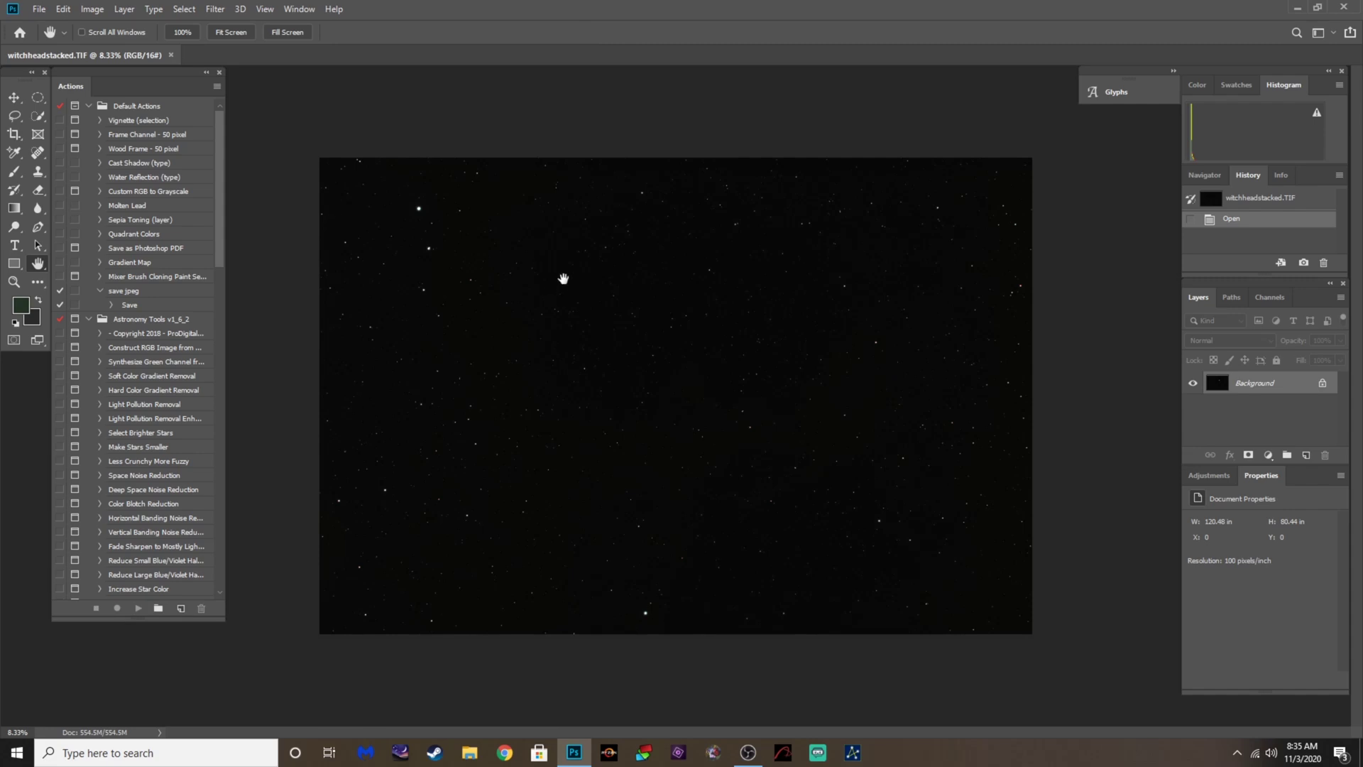
Duplicate the image to Layer 1 and add a Curves adjustment layer above it
key(ctrl+j)
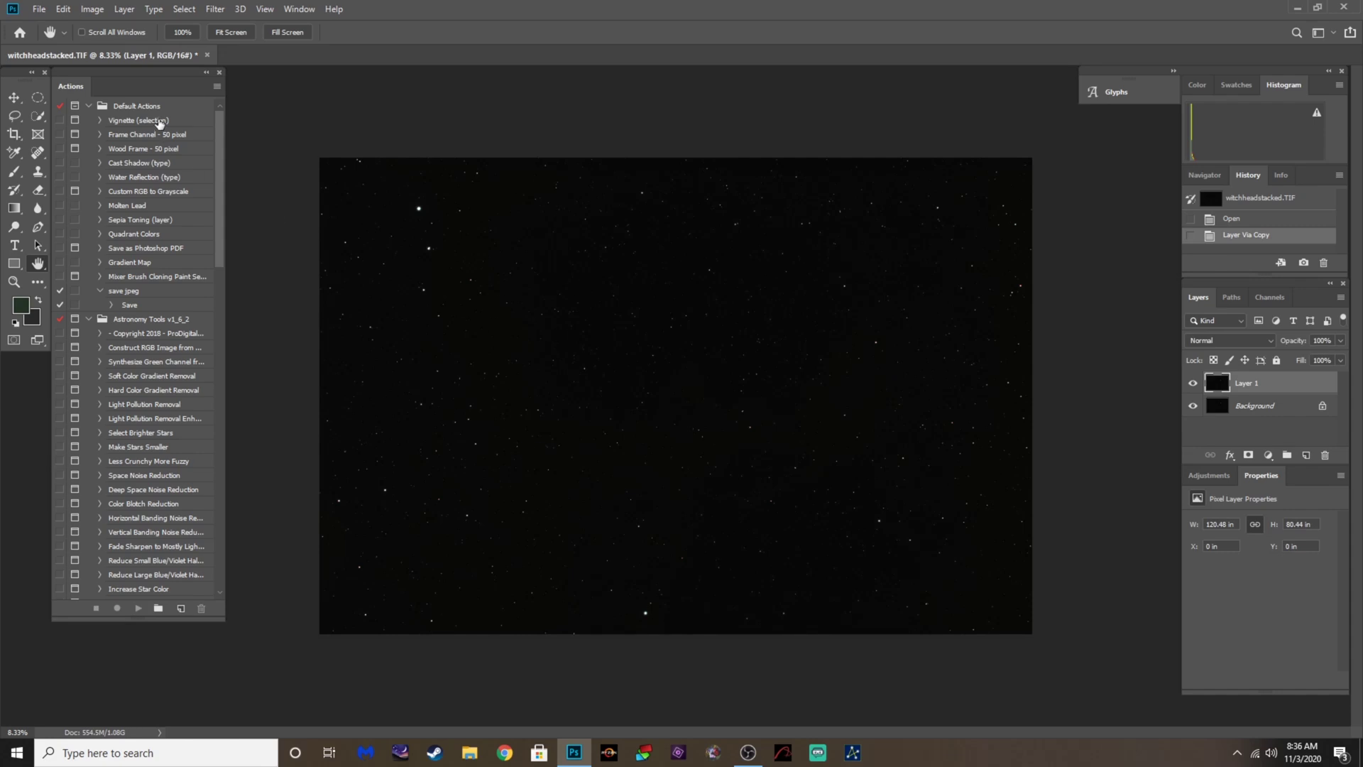
mouse_move(129, 70)
mouse_down()
mouse_move(142, 70)
mouse_move(131, 71)
mouse_up()
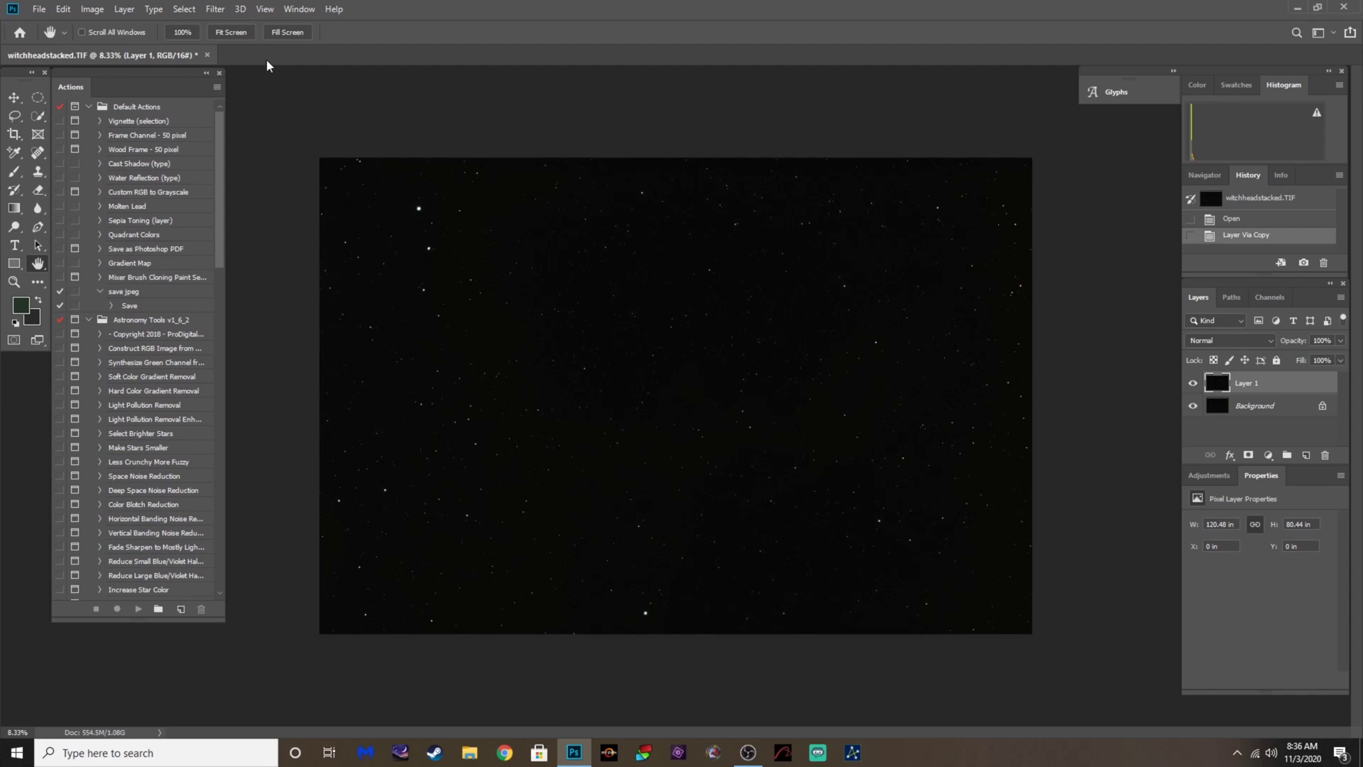
click(1208, 475)
click(1254, 506)
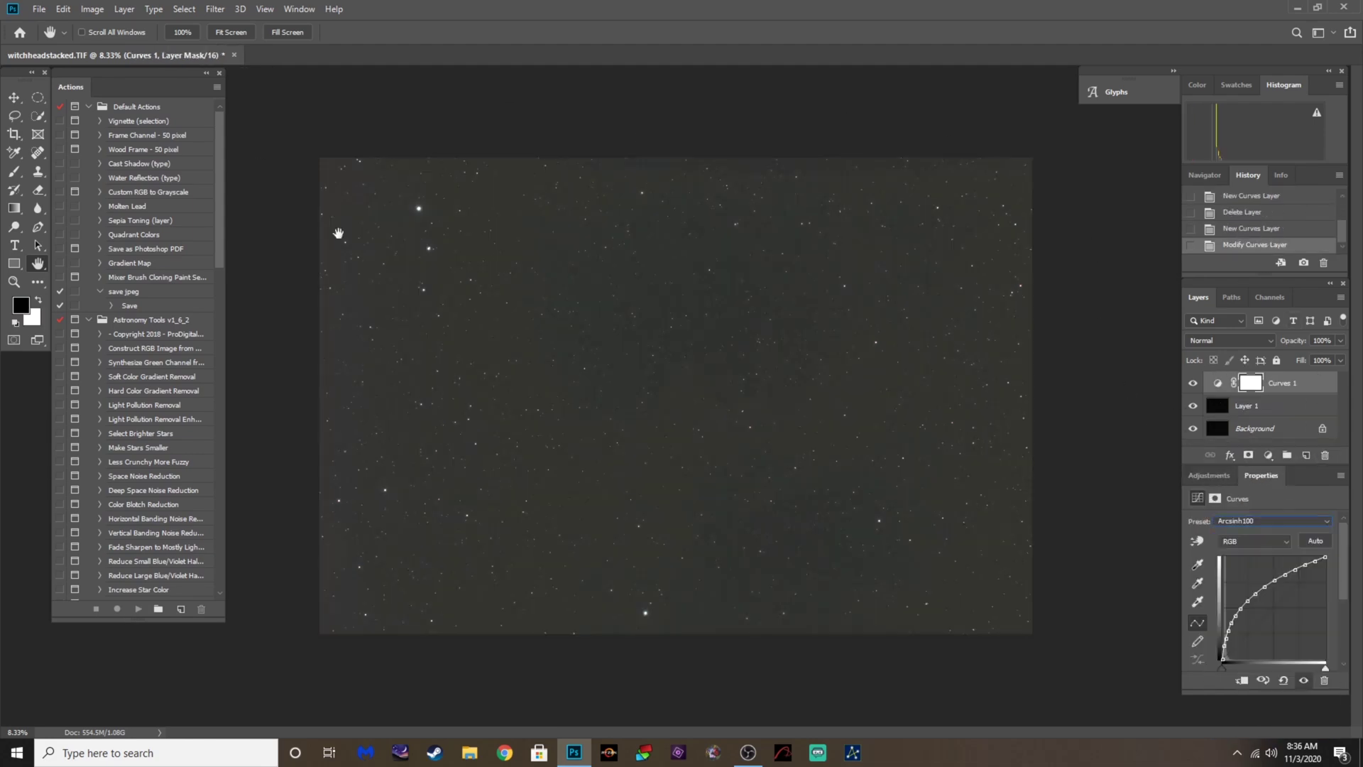
Resize the image to 16 inches wide, duplicate it, and raise the Levels black point to 29
key(ctrl+alt+i)
key(Return)
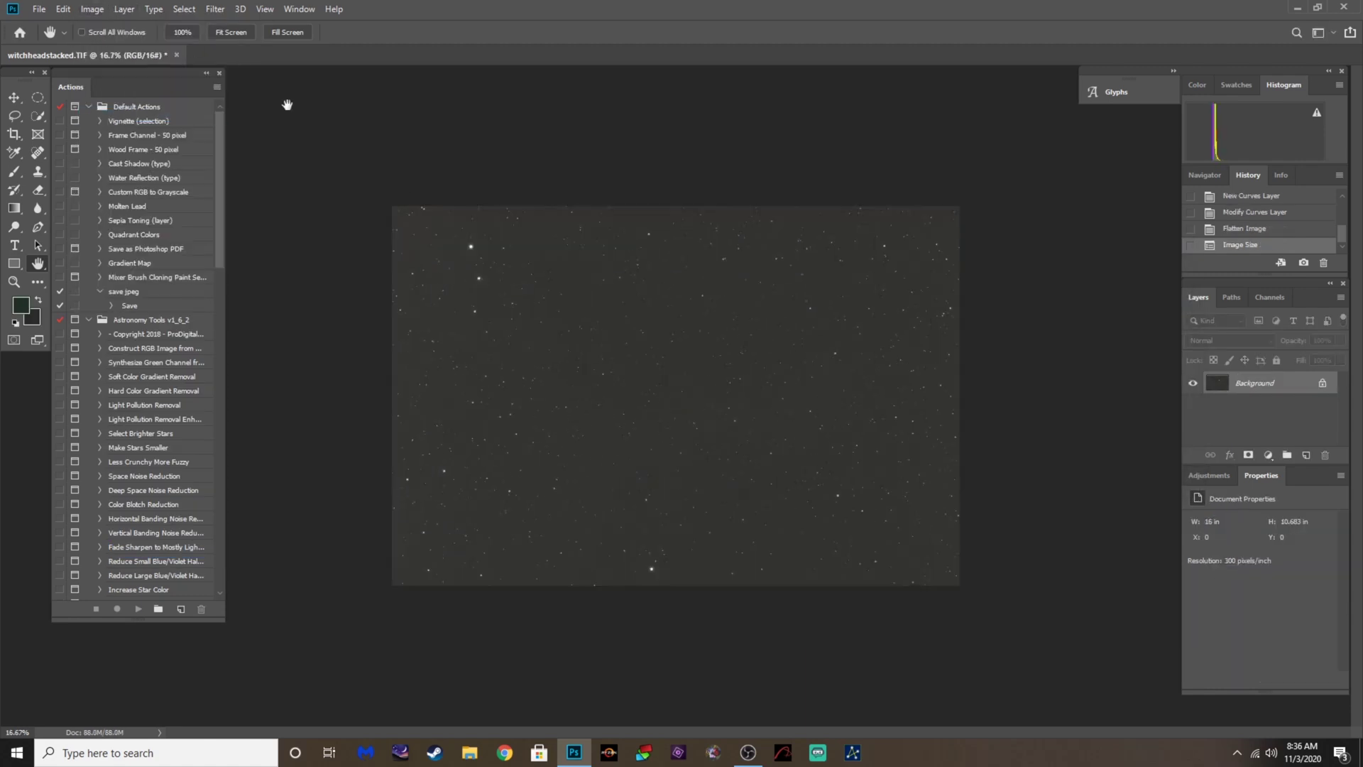
key(ctrl+j)
key(ctrl+l)
drag(1015, 431, 1035, 432)
key(Return)
Flatten, apply a Curves stretch on a fresh copy, flatten again and duplicate the result
click(124, 9)
click(234, 508)
key(ctrl+j)
key(ctrl+m)
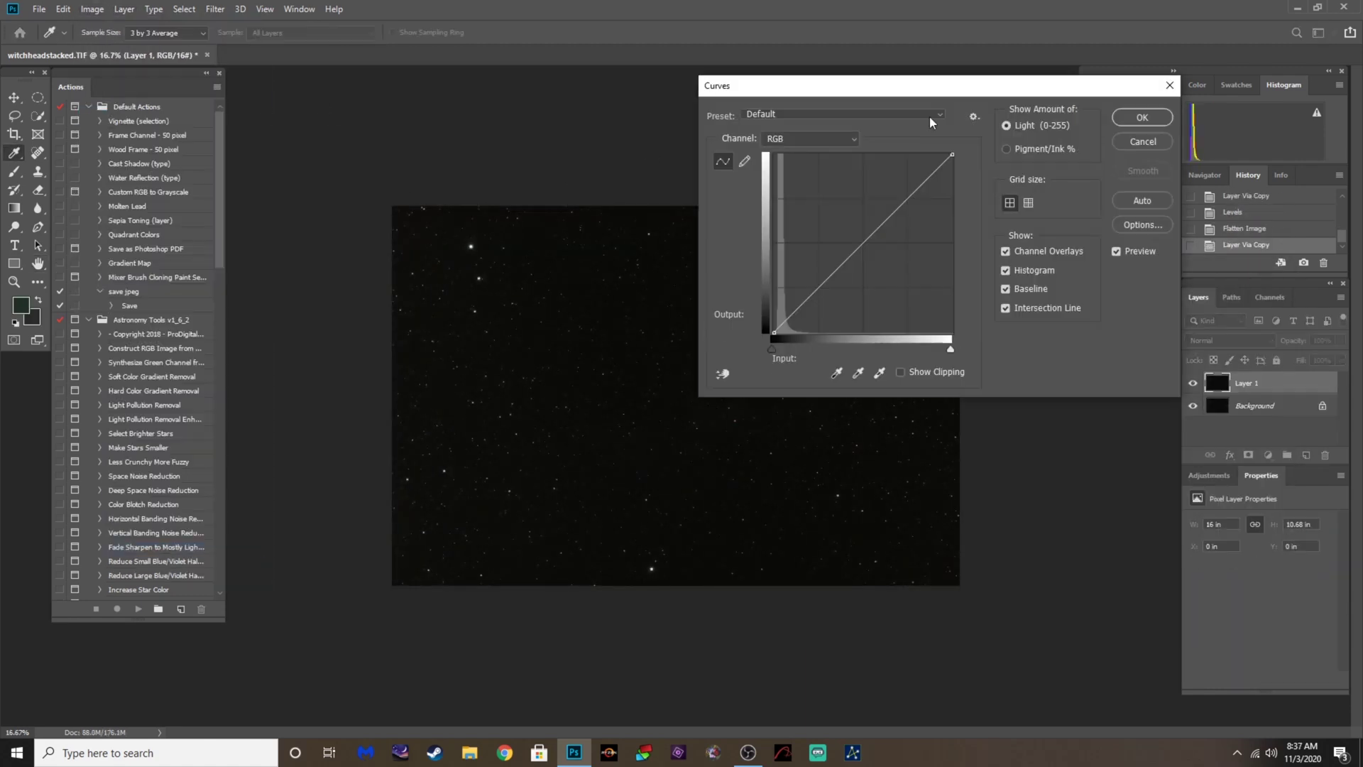
key(Return)
click(125, 9)
click(234, 508)
key(ctrl+j)
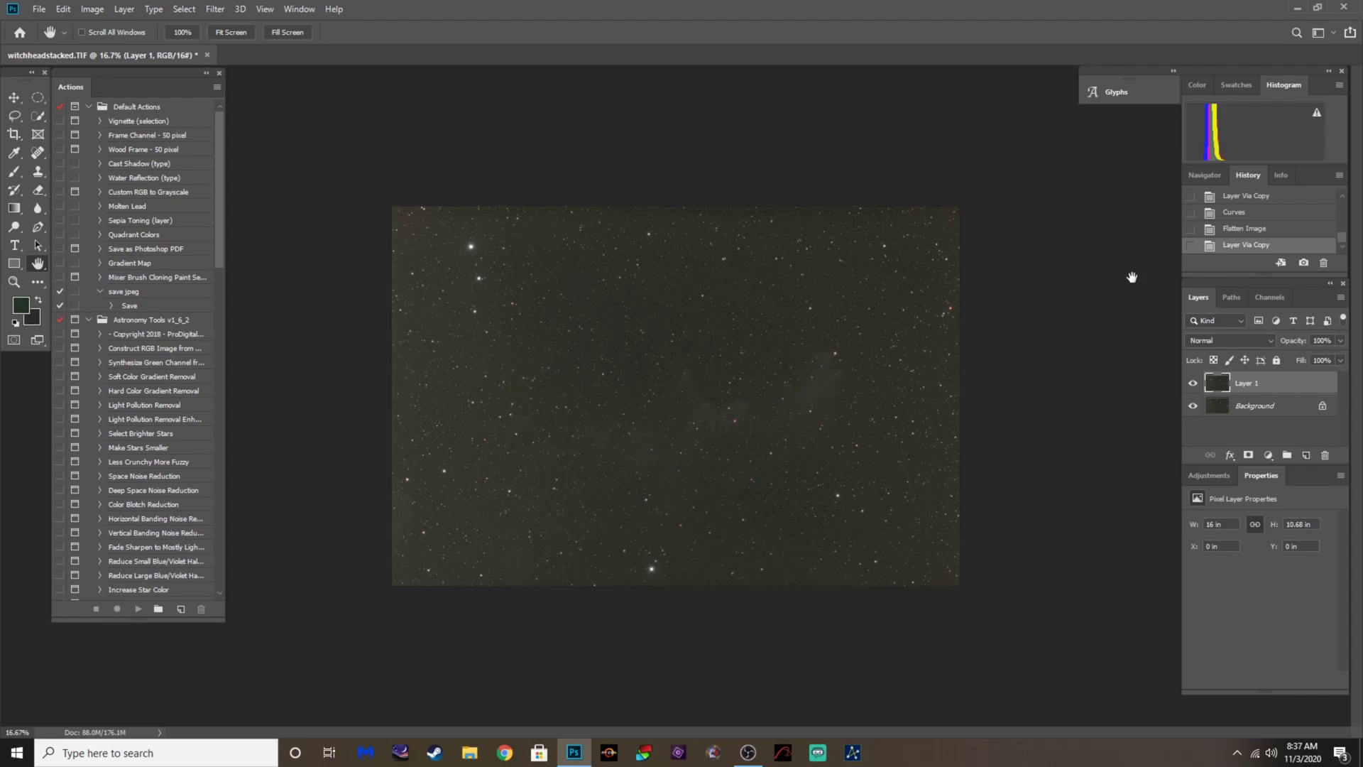
Rotate the canvas 90° clockwise, Average-blur Layer 1 to one flat colour, then select the Background layer
click(91, 8)
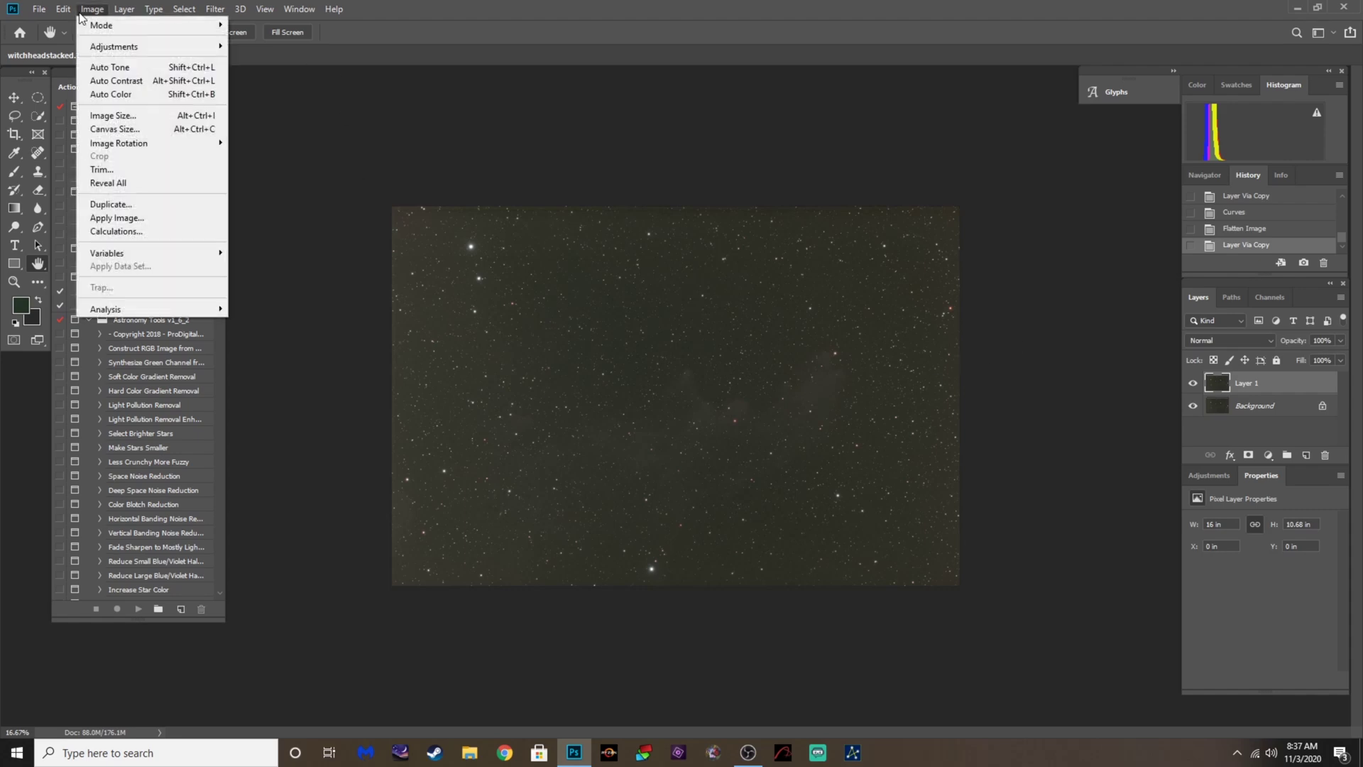
click(259, 147)
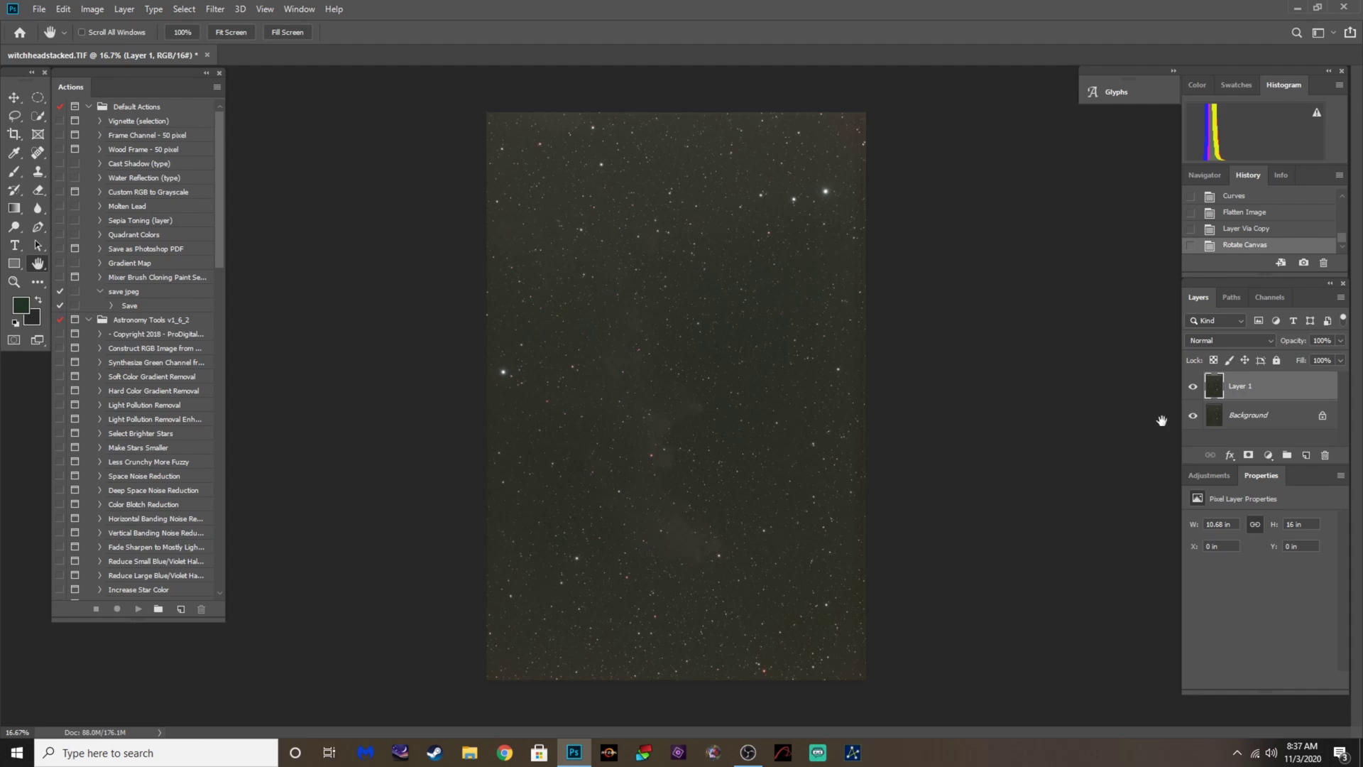
click(215, 9)
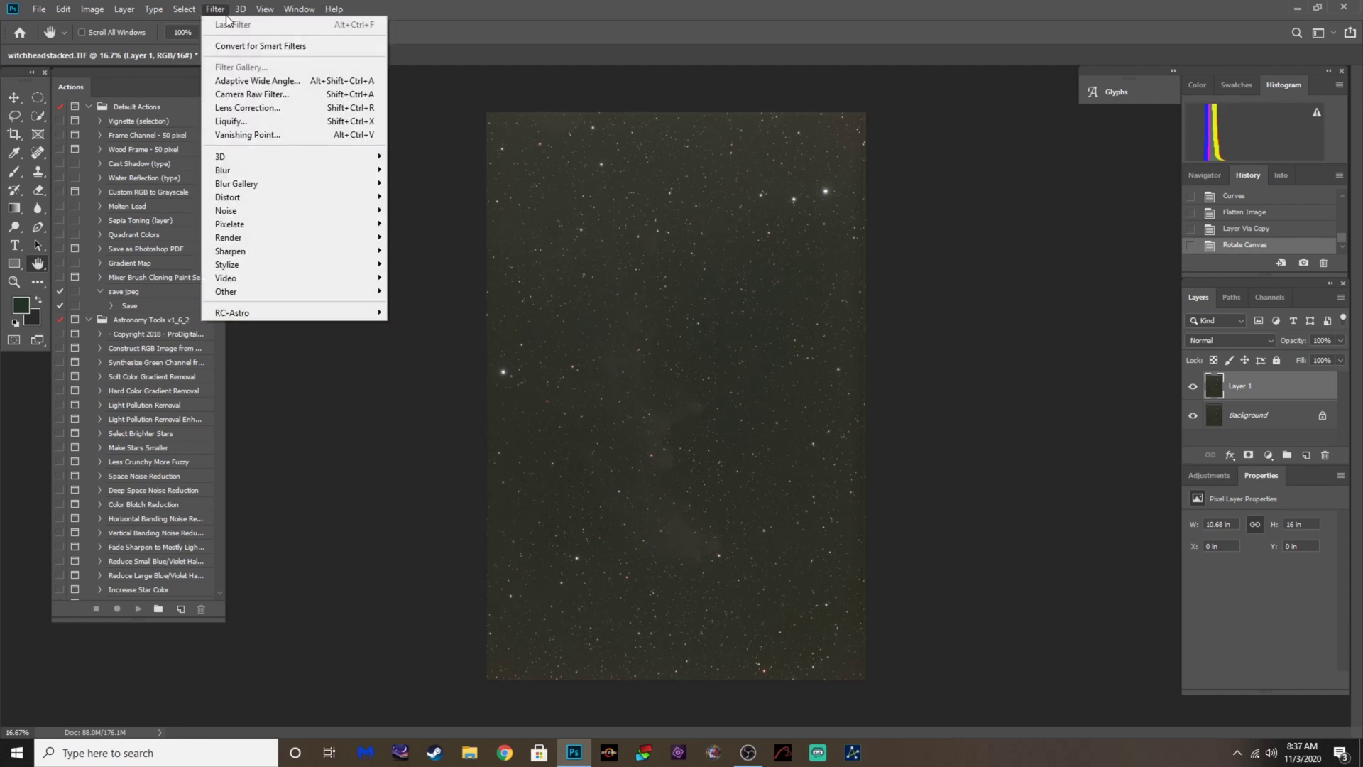
mouse_move(240, 9)
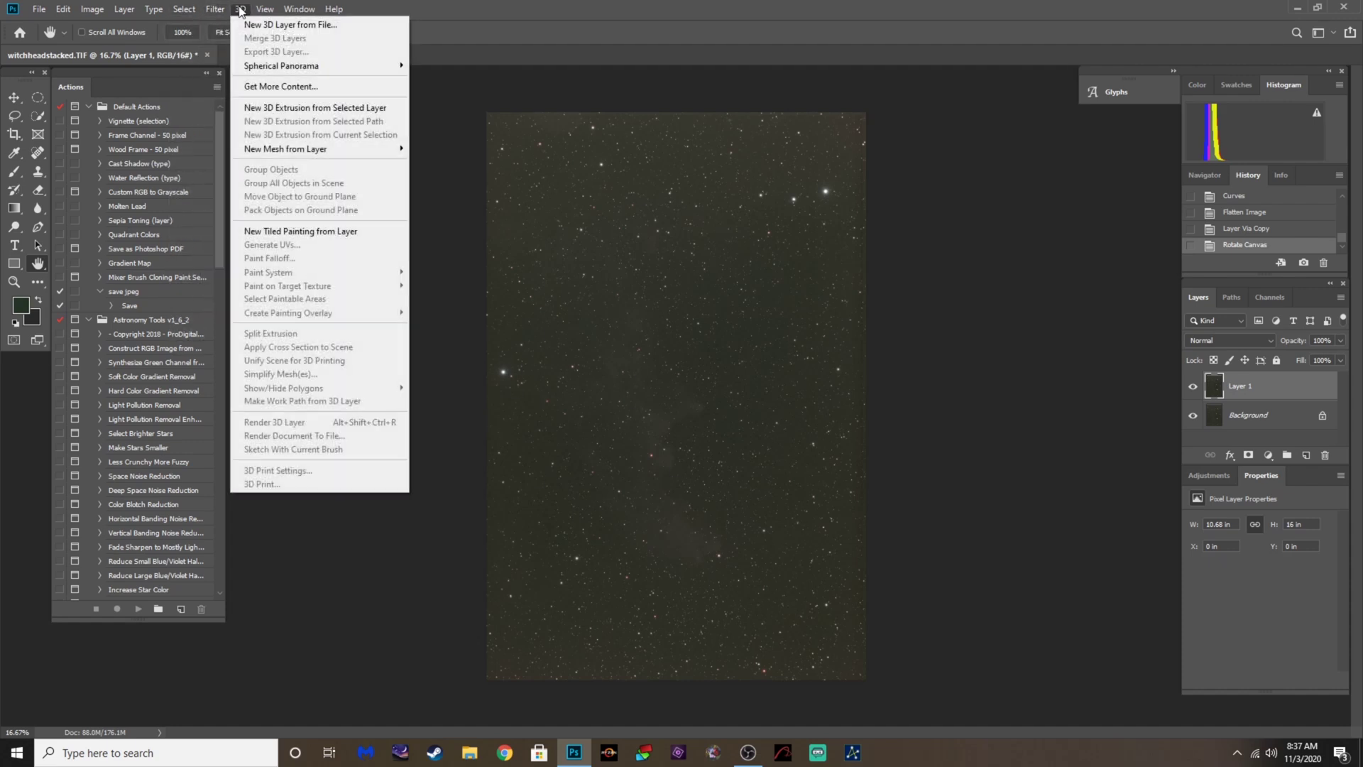
mouse_move(231, 174)
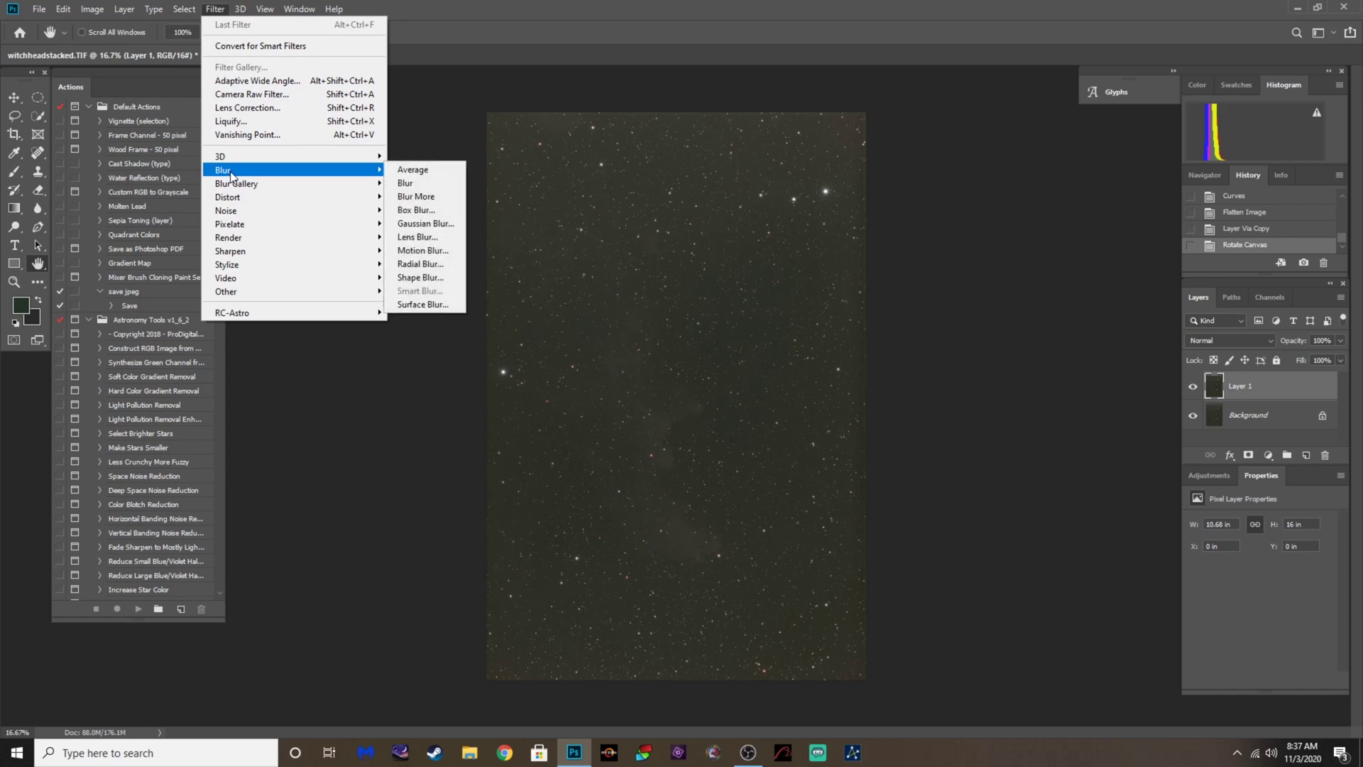
click(415, 174)
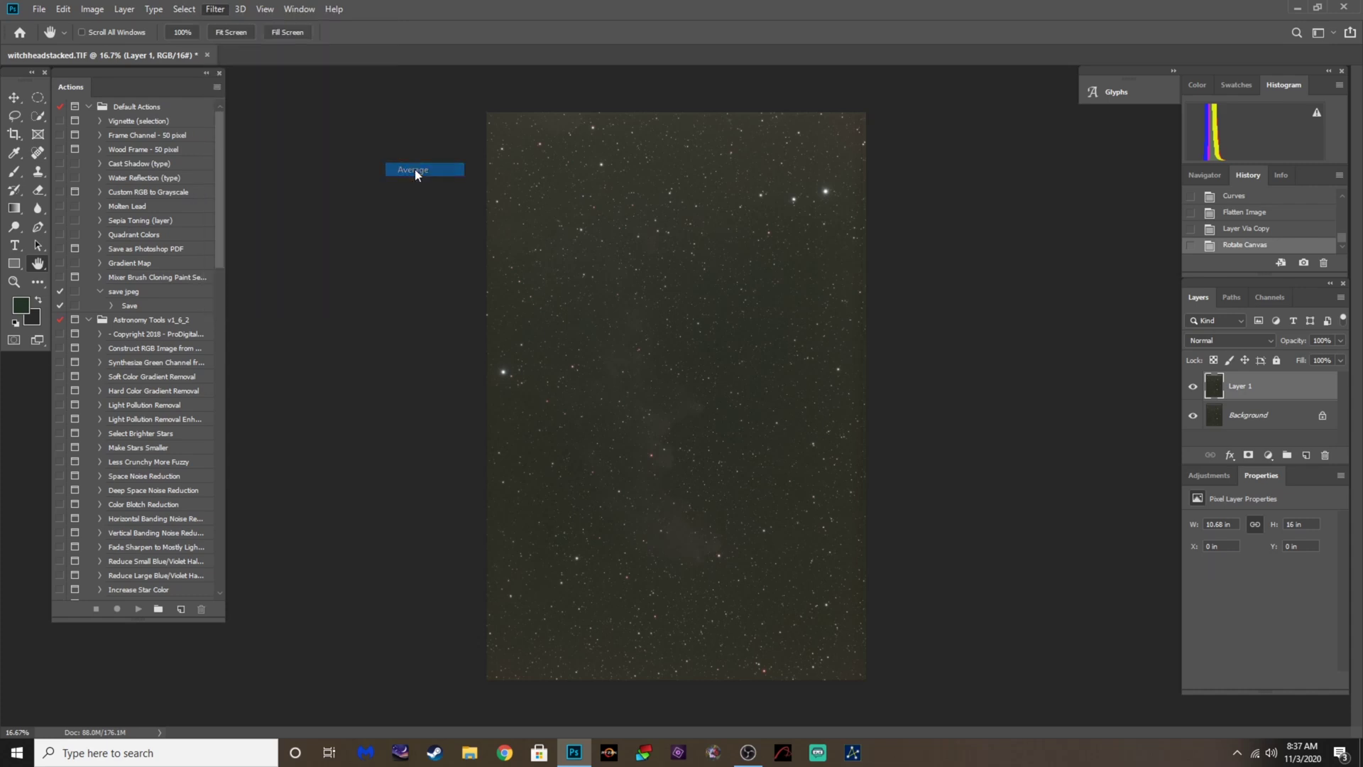
click(1216, 422)
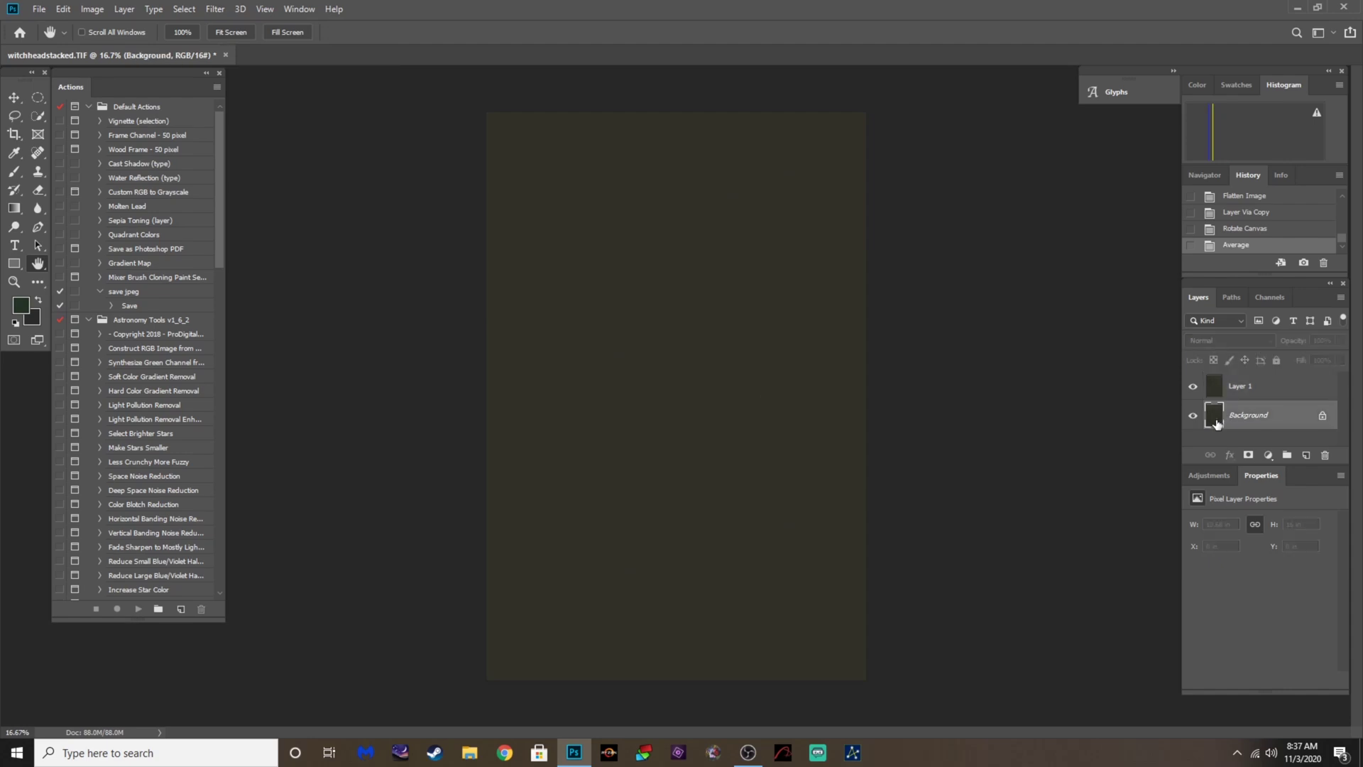
click(94, 10)
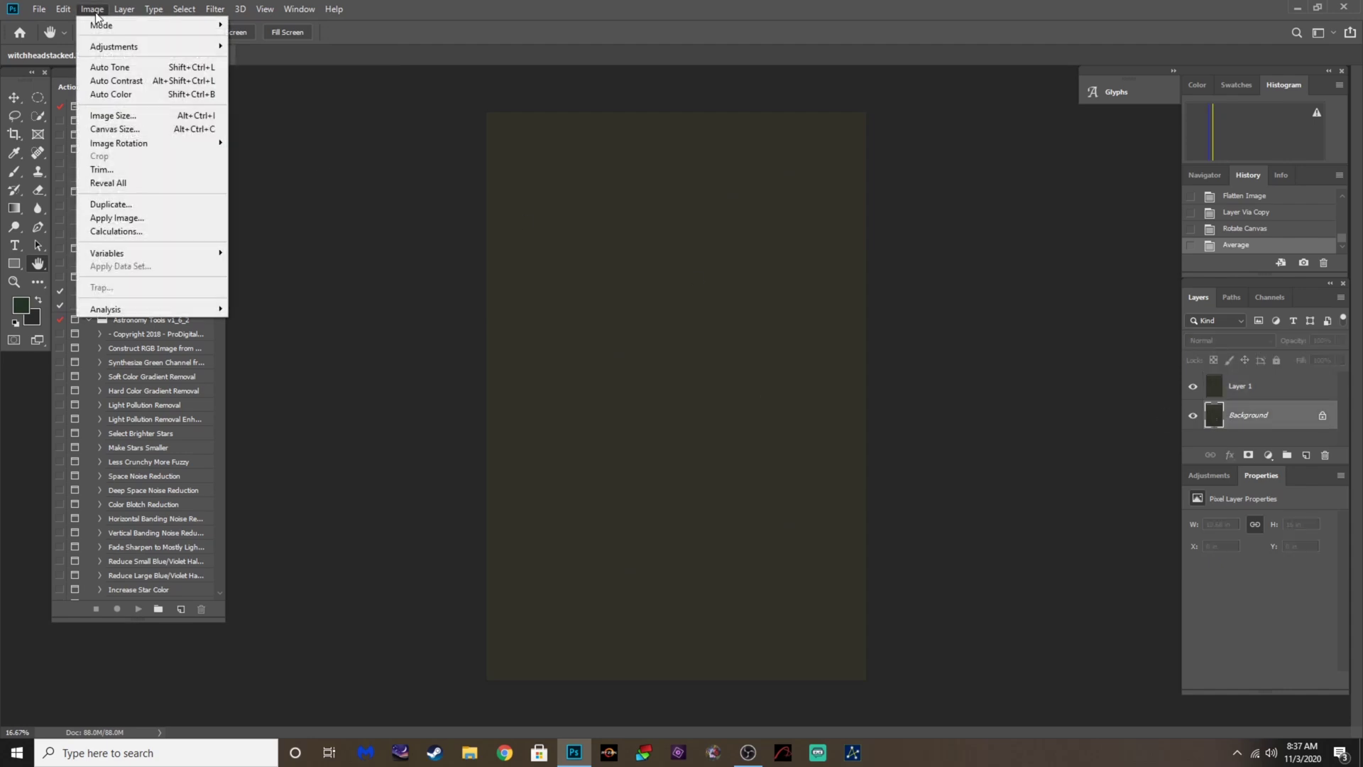
Apply Image to the Background with Subtract blending and offset 25, then delete Layer 1
click(117, 218)
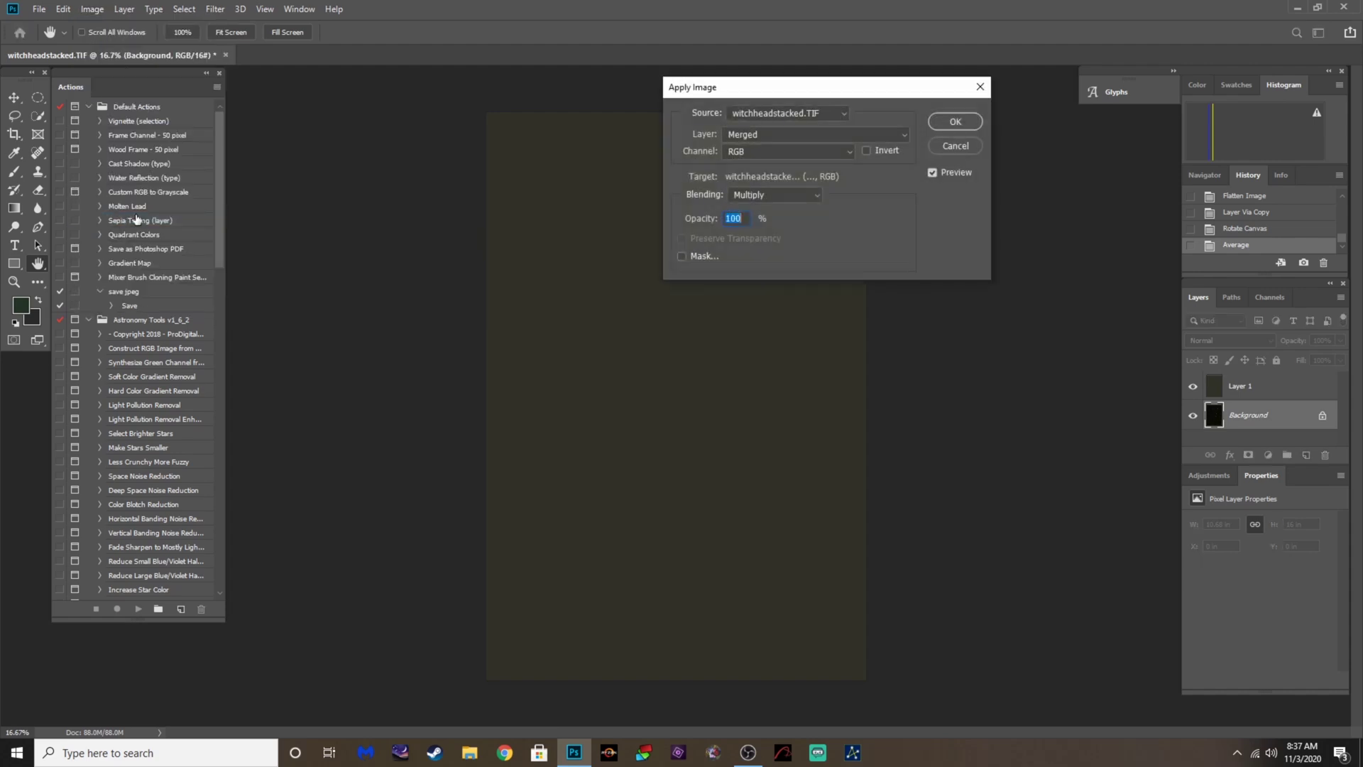
click(811, 196)
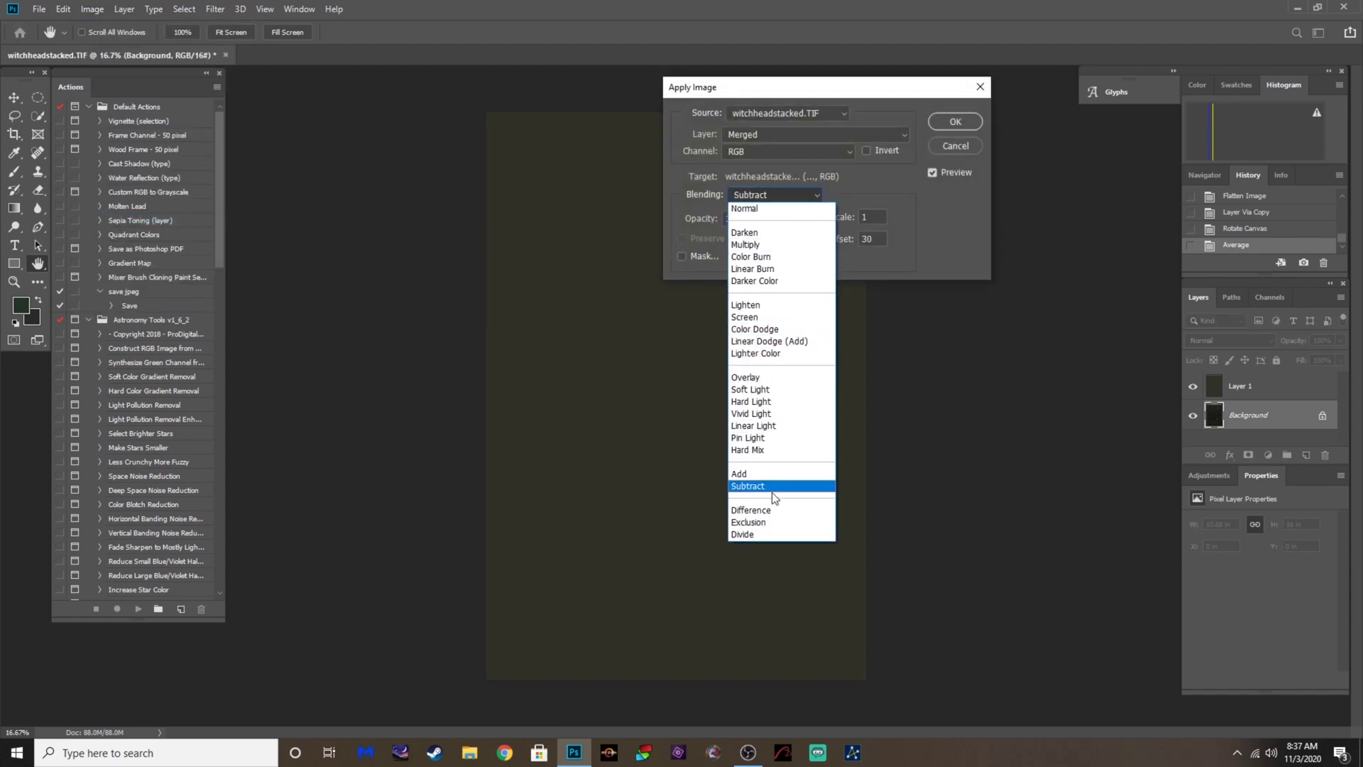
click(747, 487)
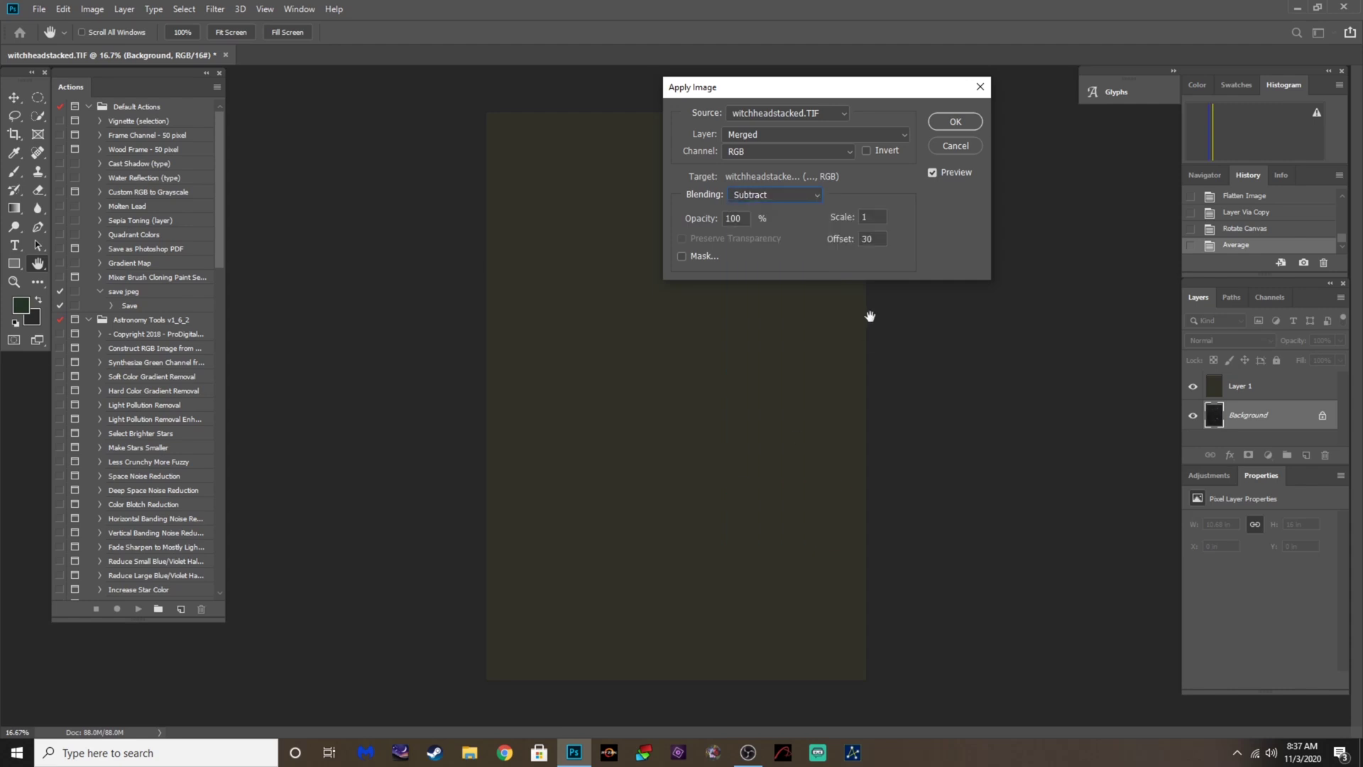
double_click(875, 238)
text(25)
click(951, 121)
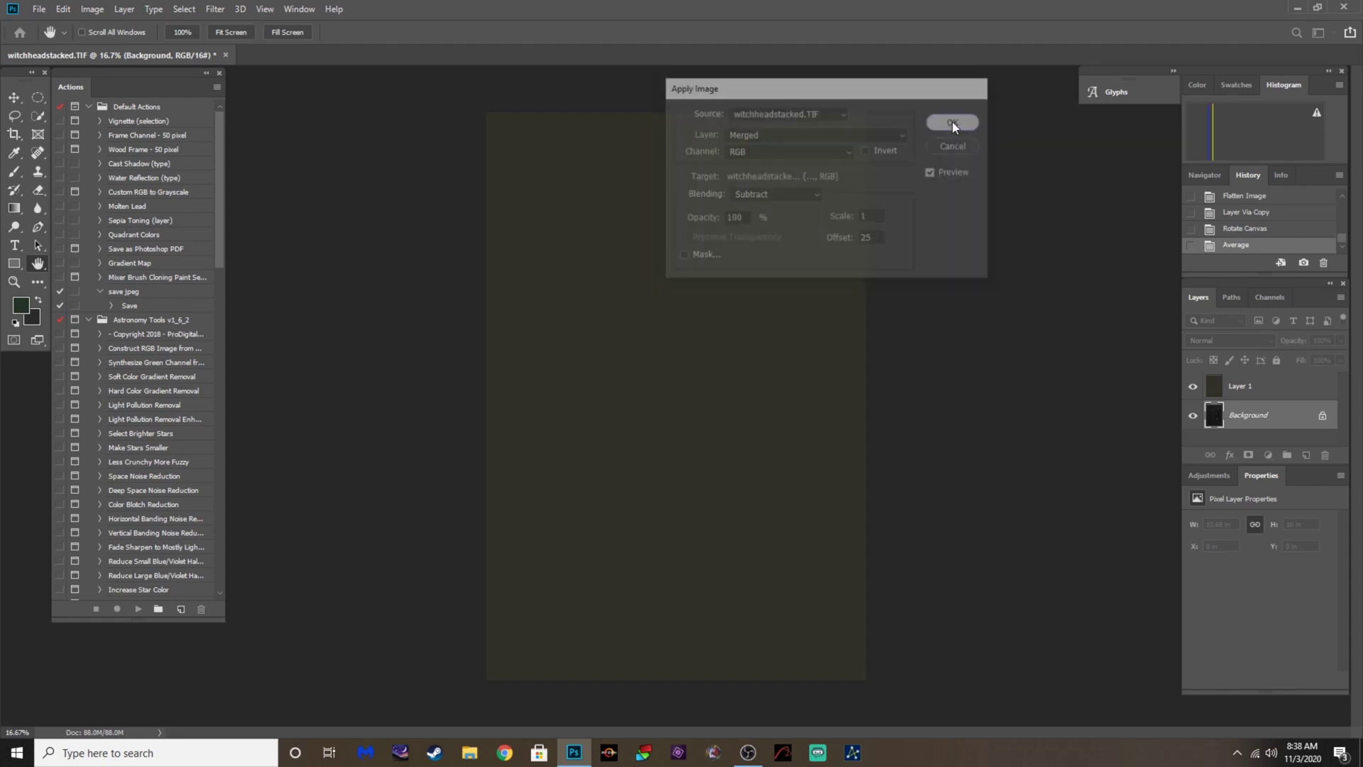
drag(1212, 391, 1325, 454)
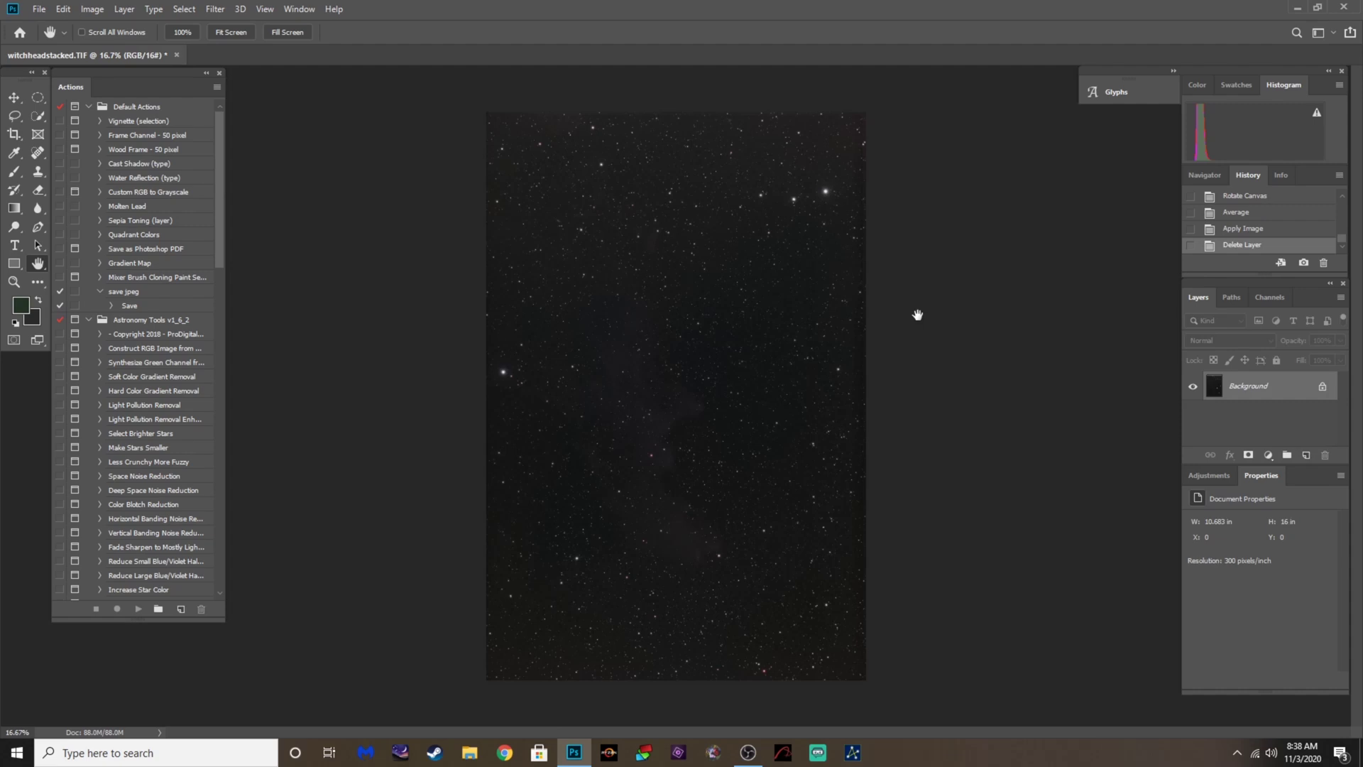
Stretch a duplicate layer with the Arcsinh30 Curves preset and flatten the image
key(ctrl+j)
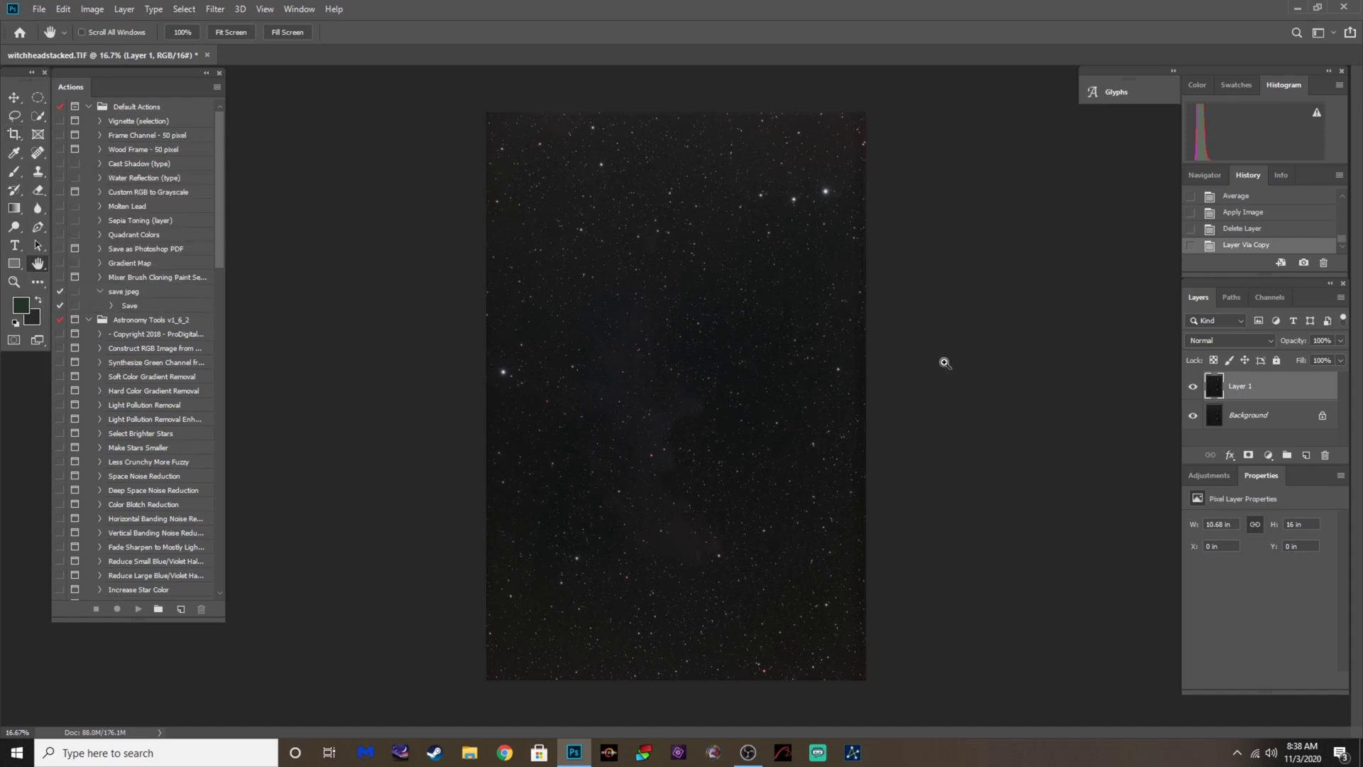
key(ctrl+m)
click(816, 115)
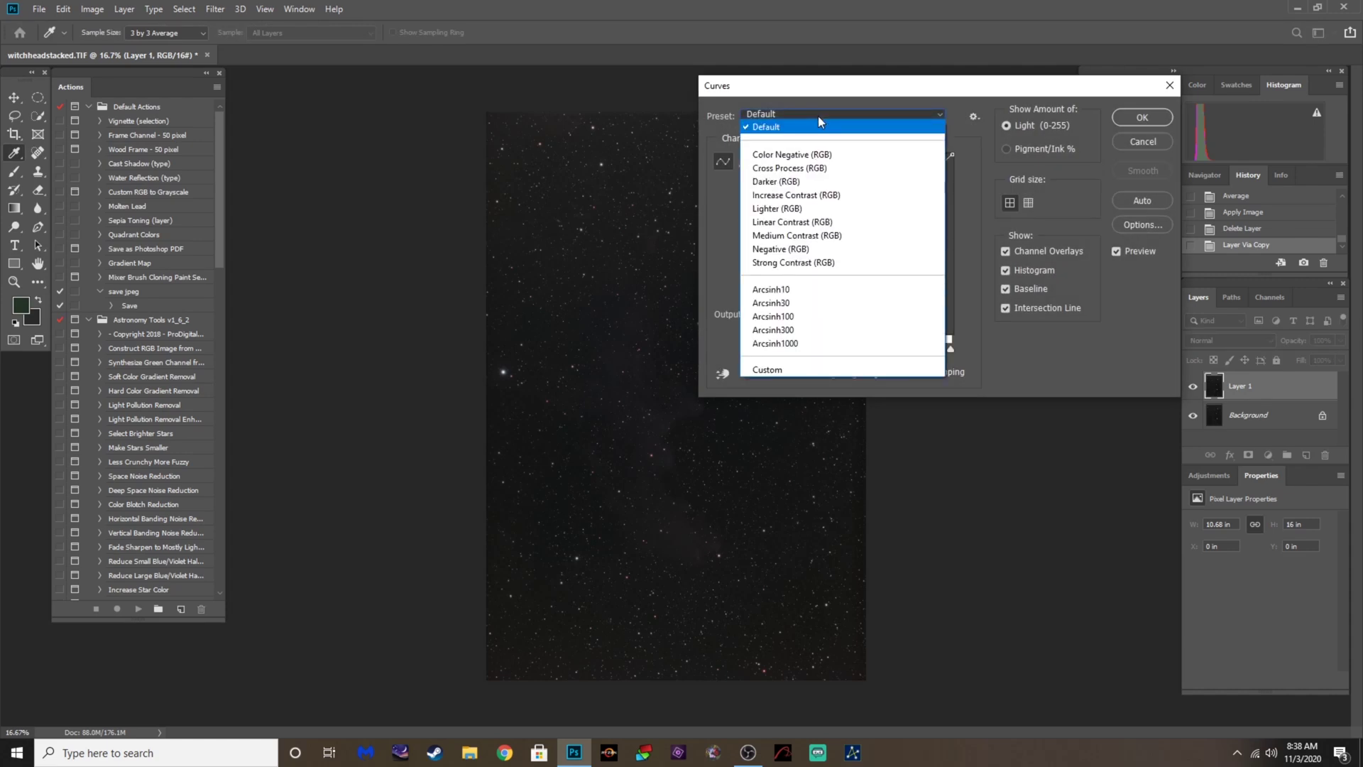
click(802, 303)
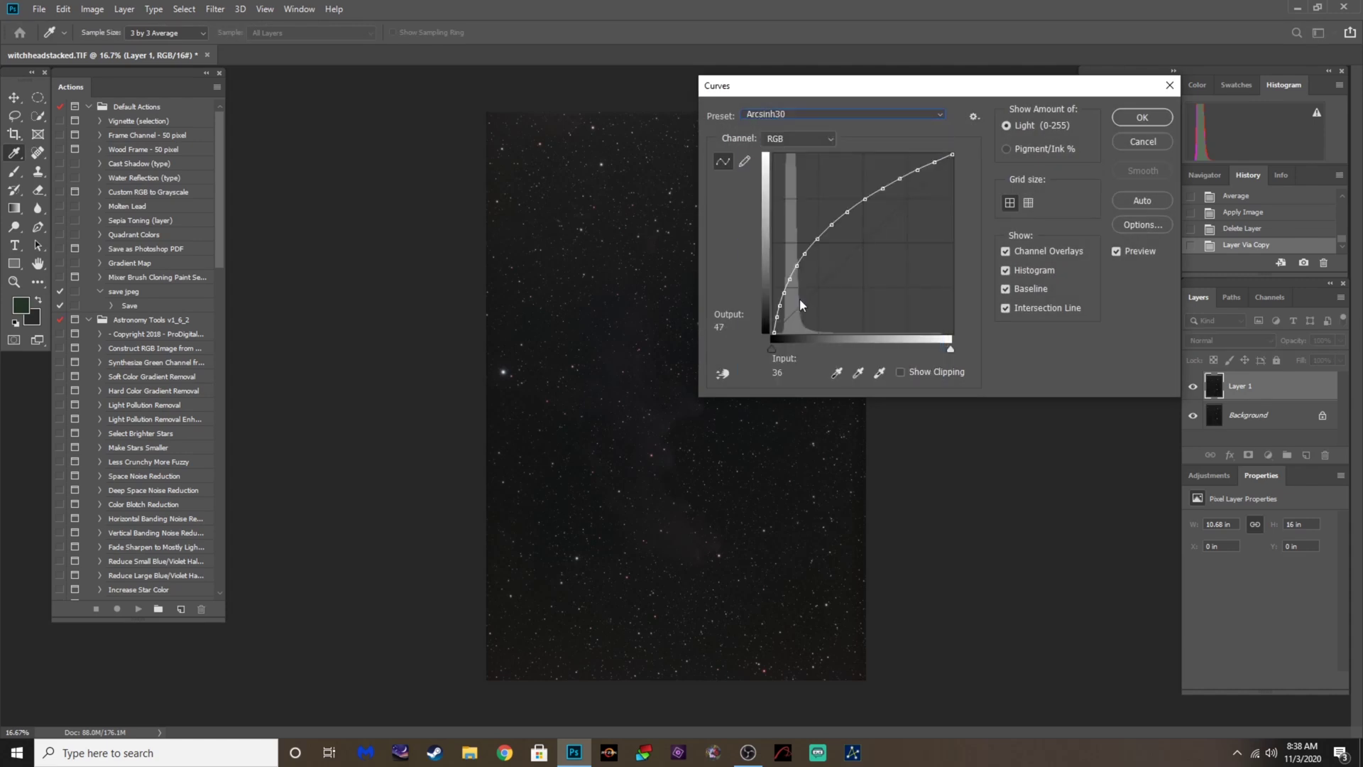
click(1142, 118)
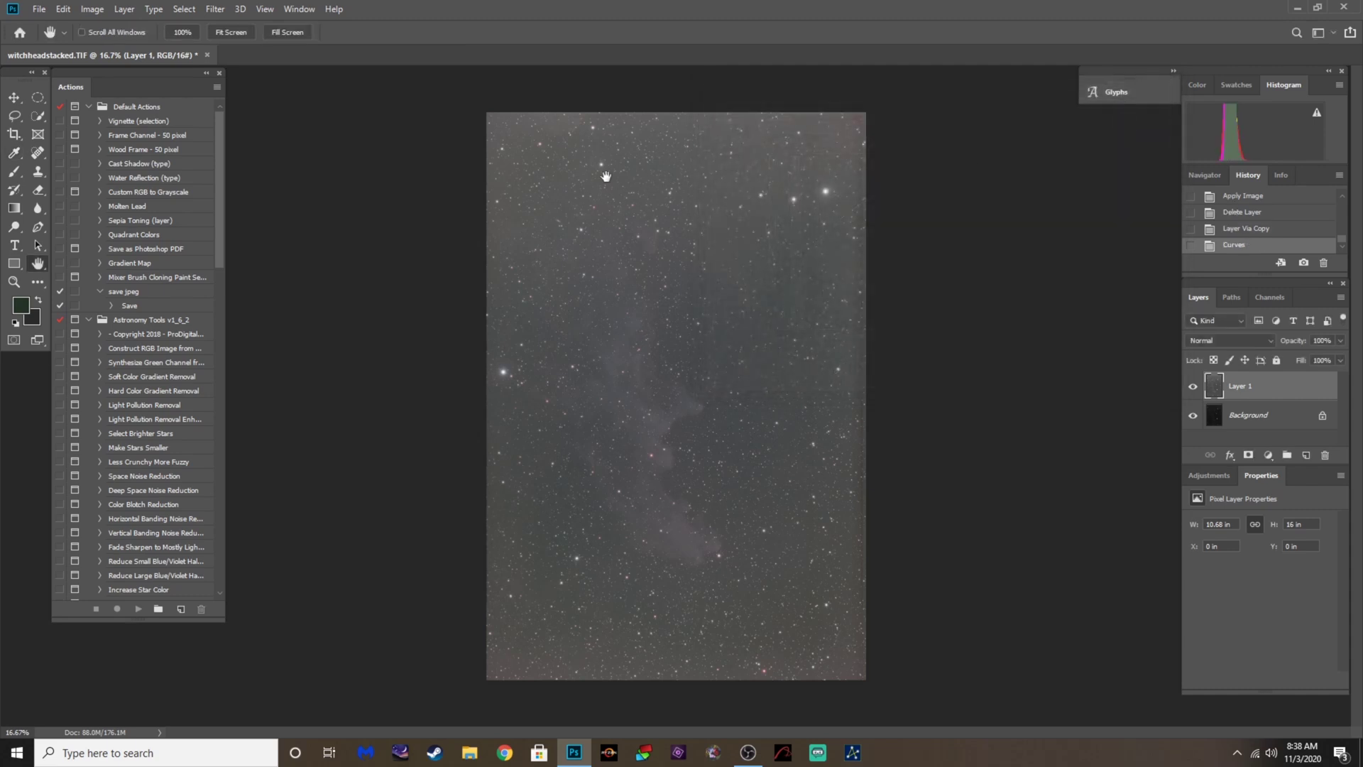
click(128, 10)
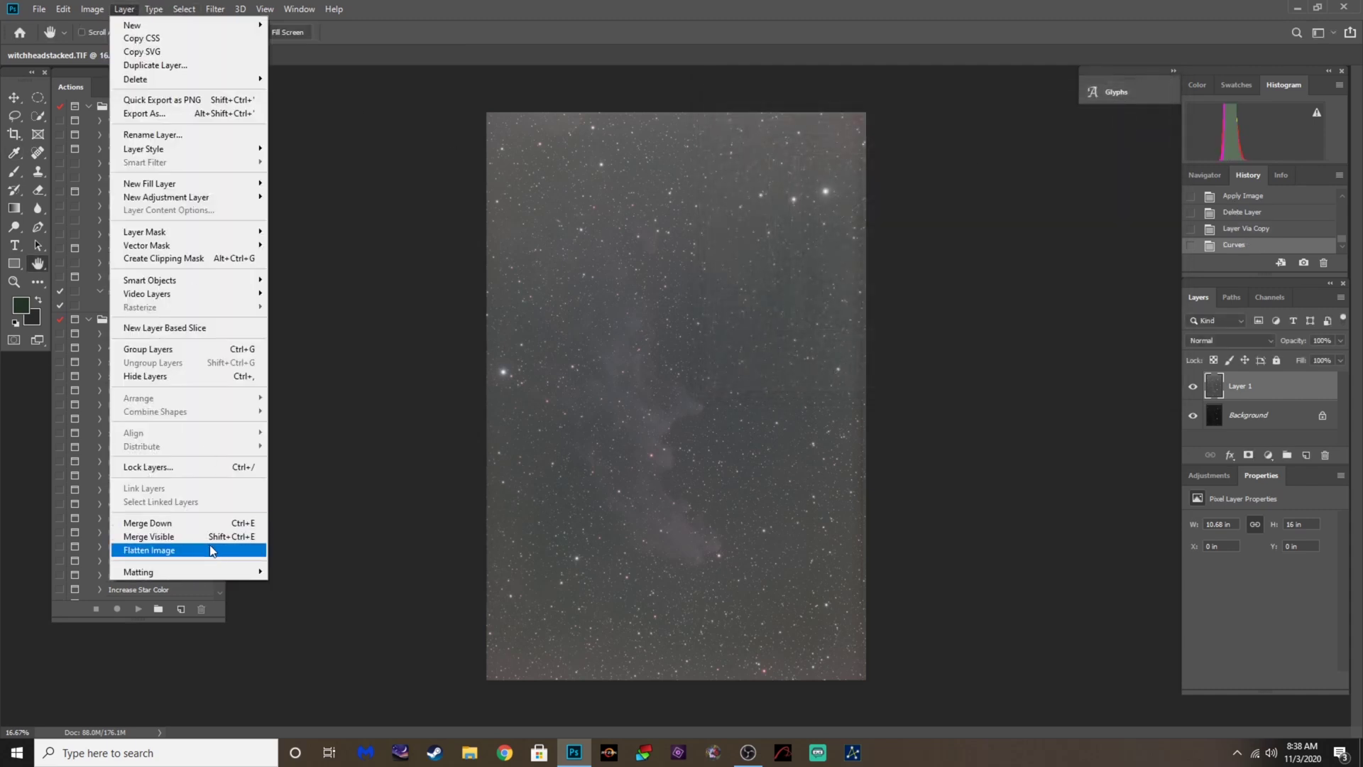
click(213, 548)
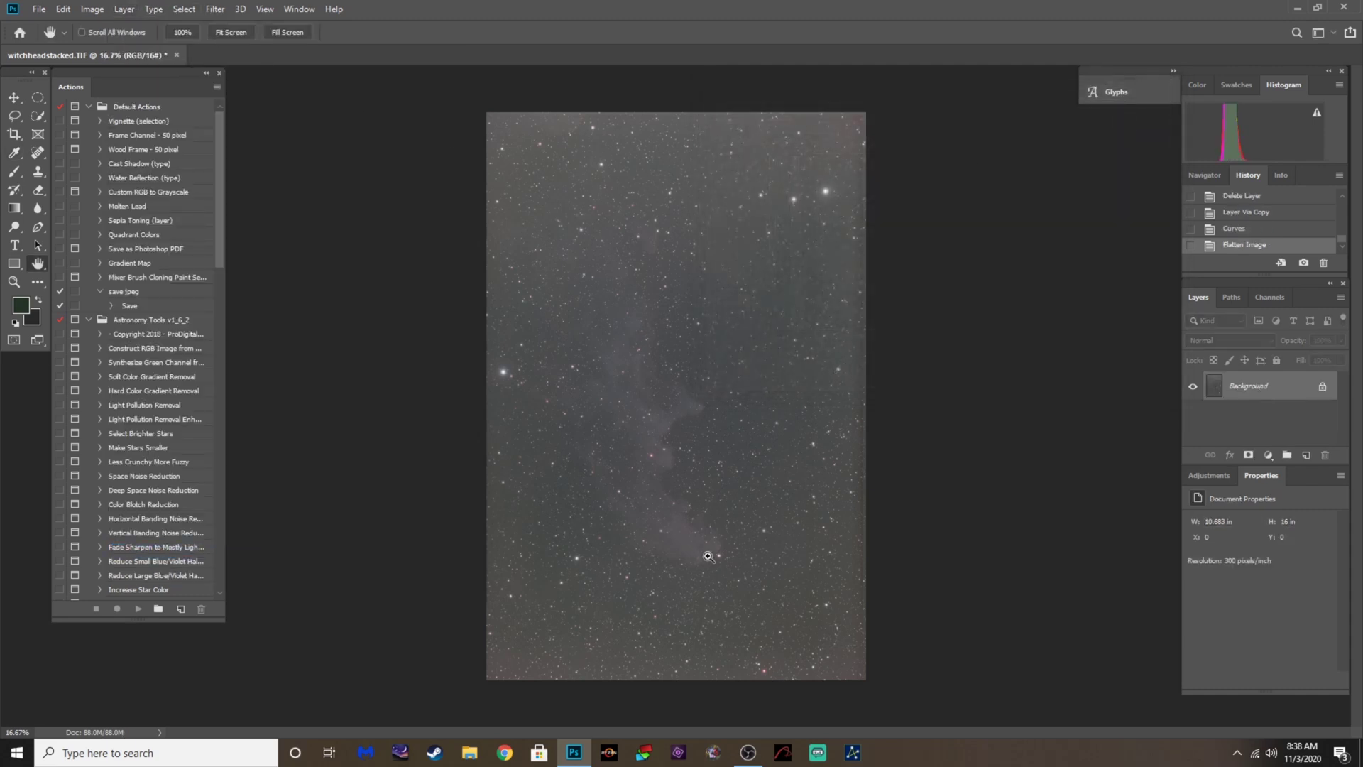
key(ctrl+l)
On a fresh duplicate layer, raise the Levels black point to 56 to darken the sky
click(1254, 314)
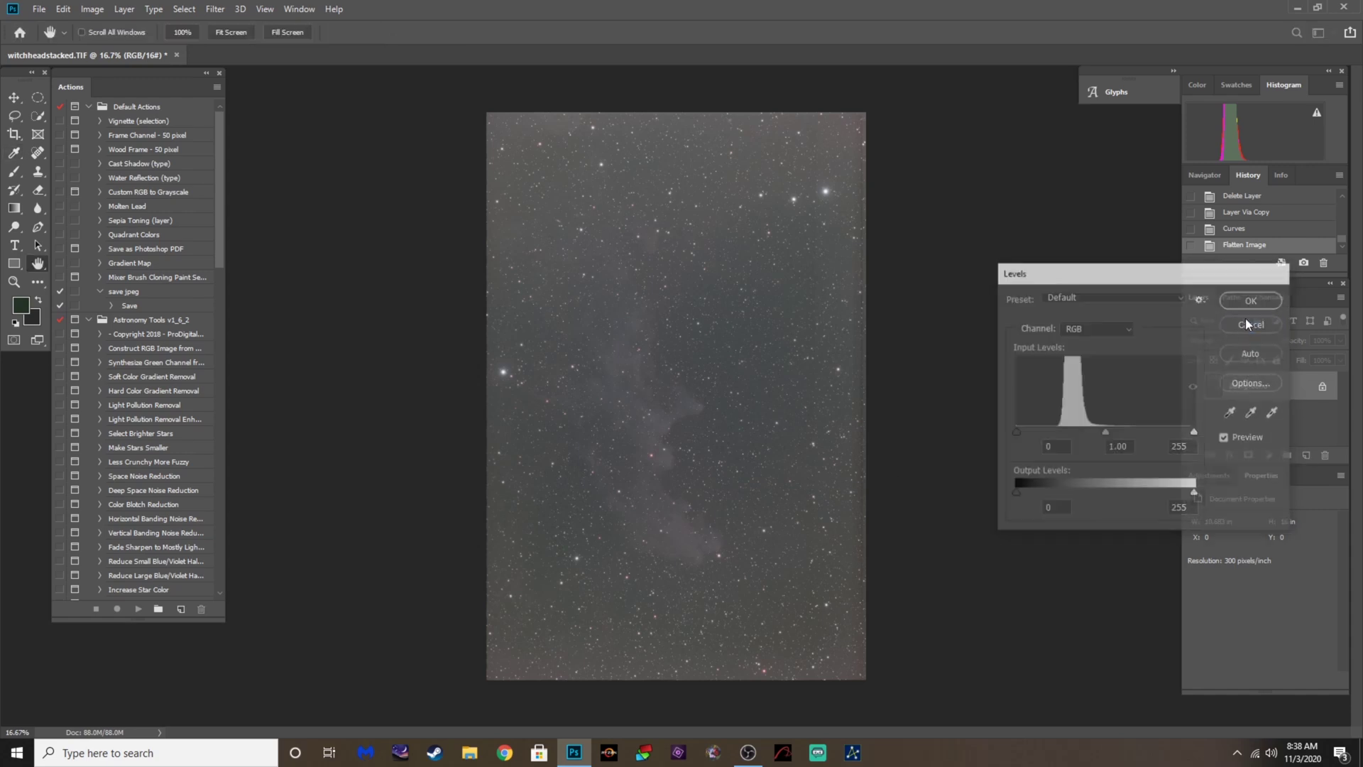
key(ctrl+j)
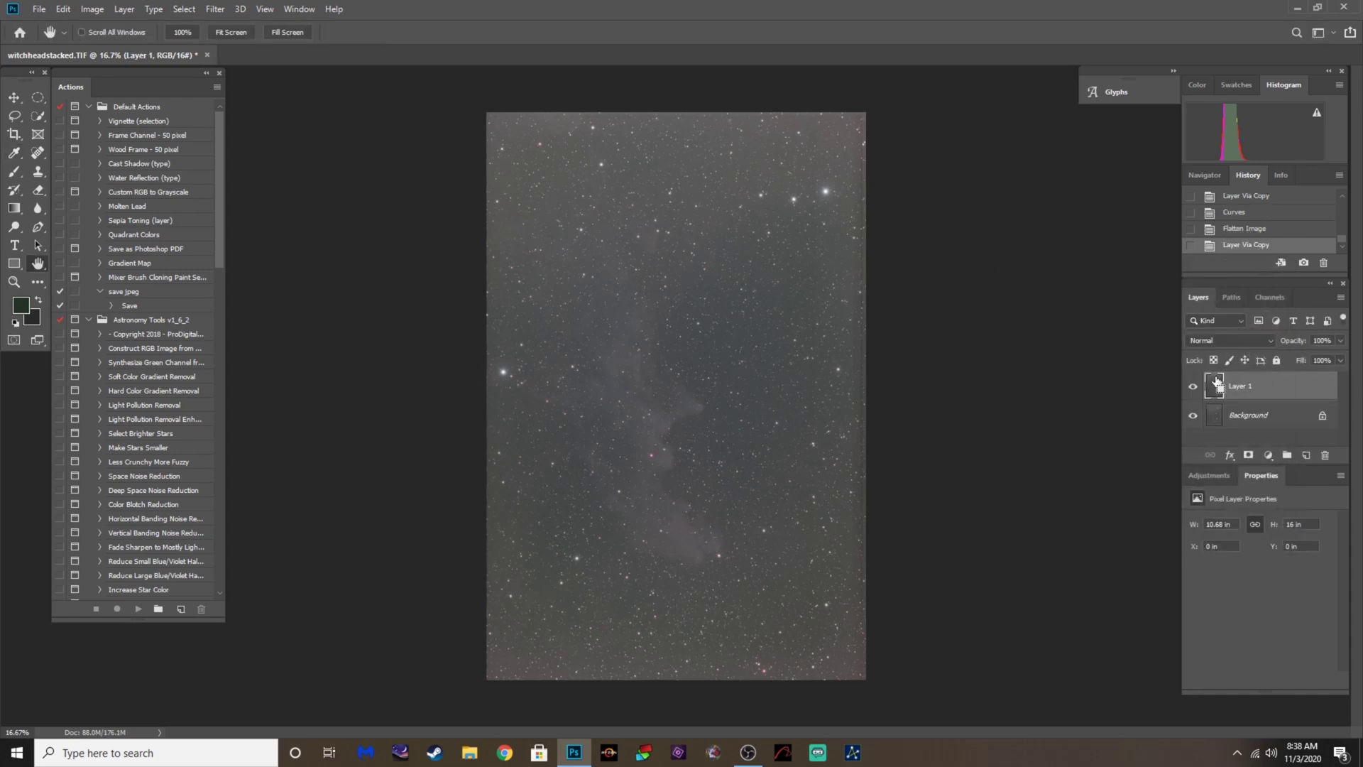
key(ctrl+l)
drag(1015, 433, 1055, 433)
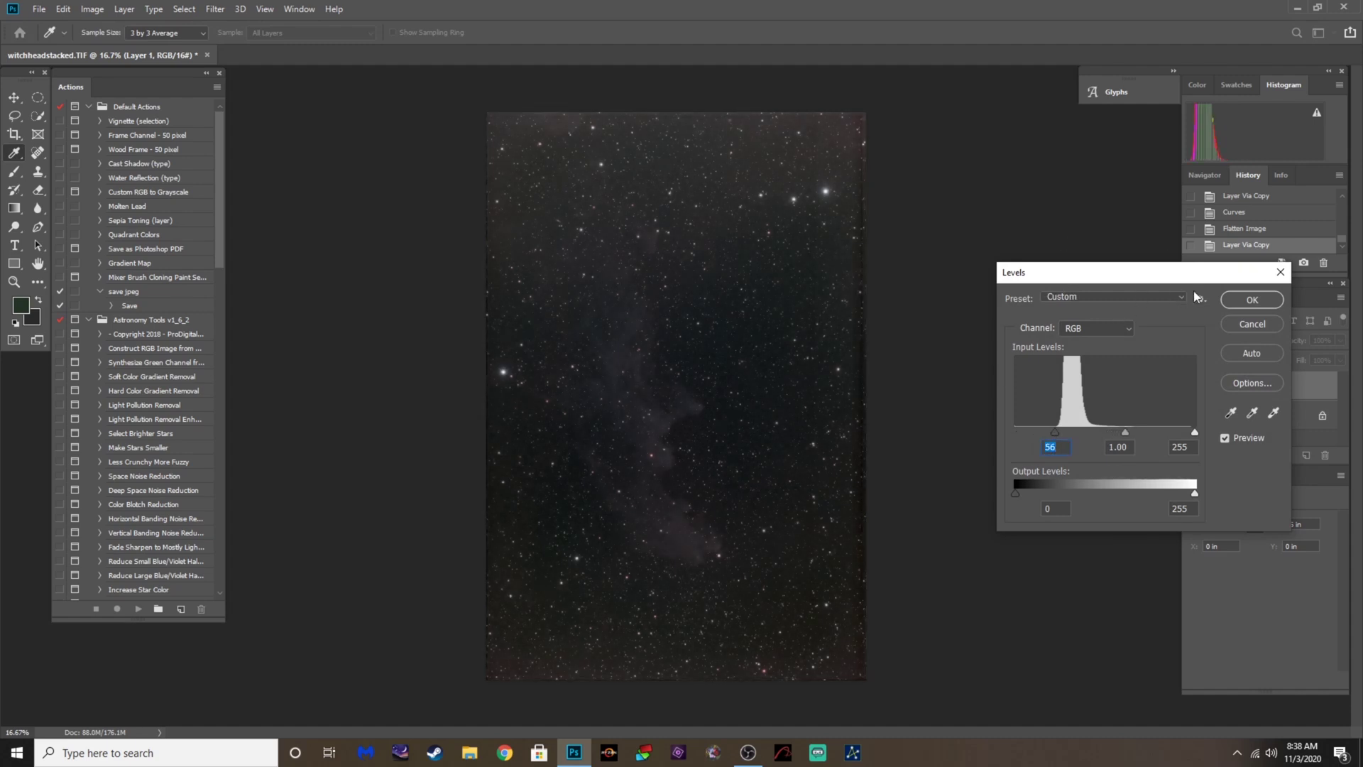
click(1232, 301)
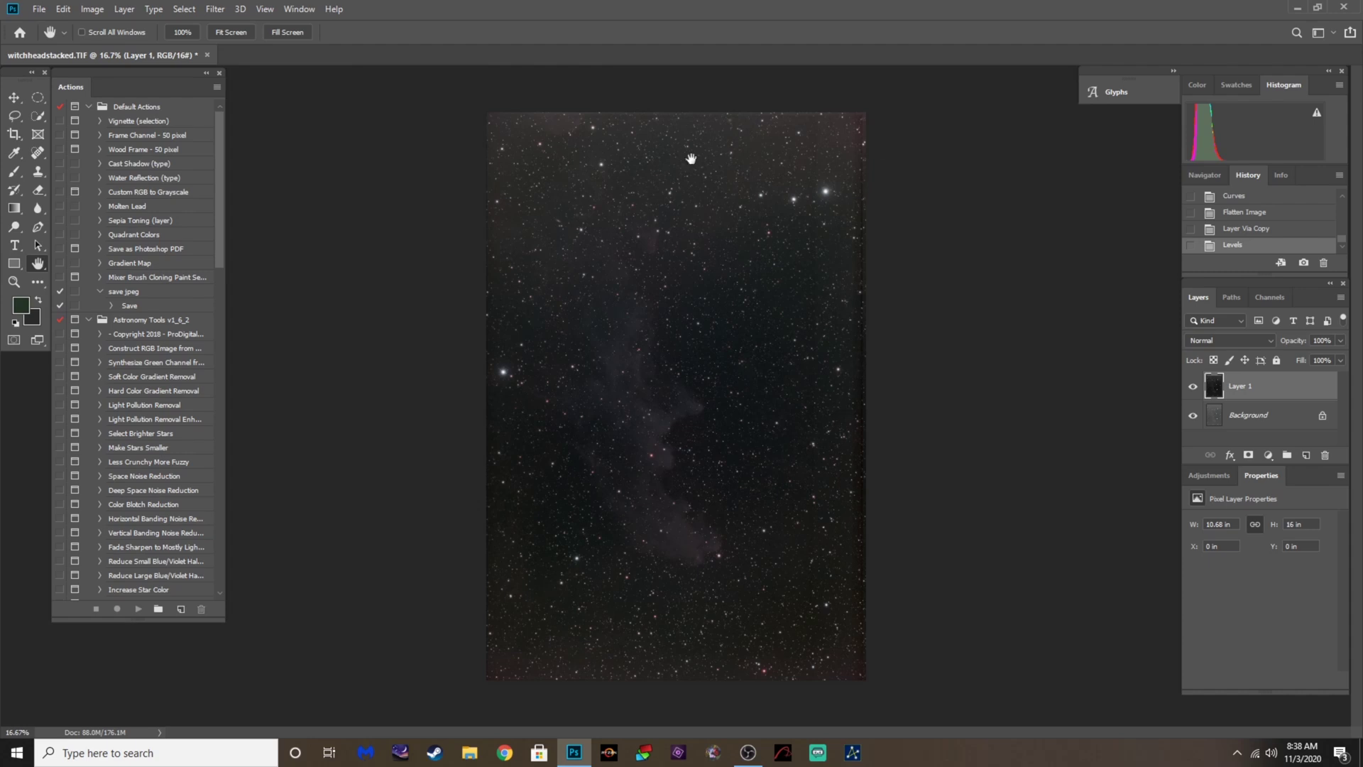
click(13, 134)
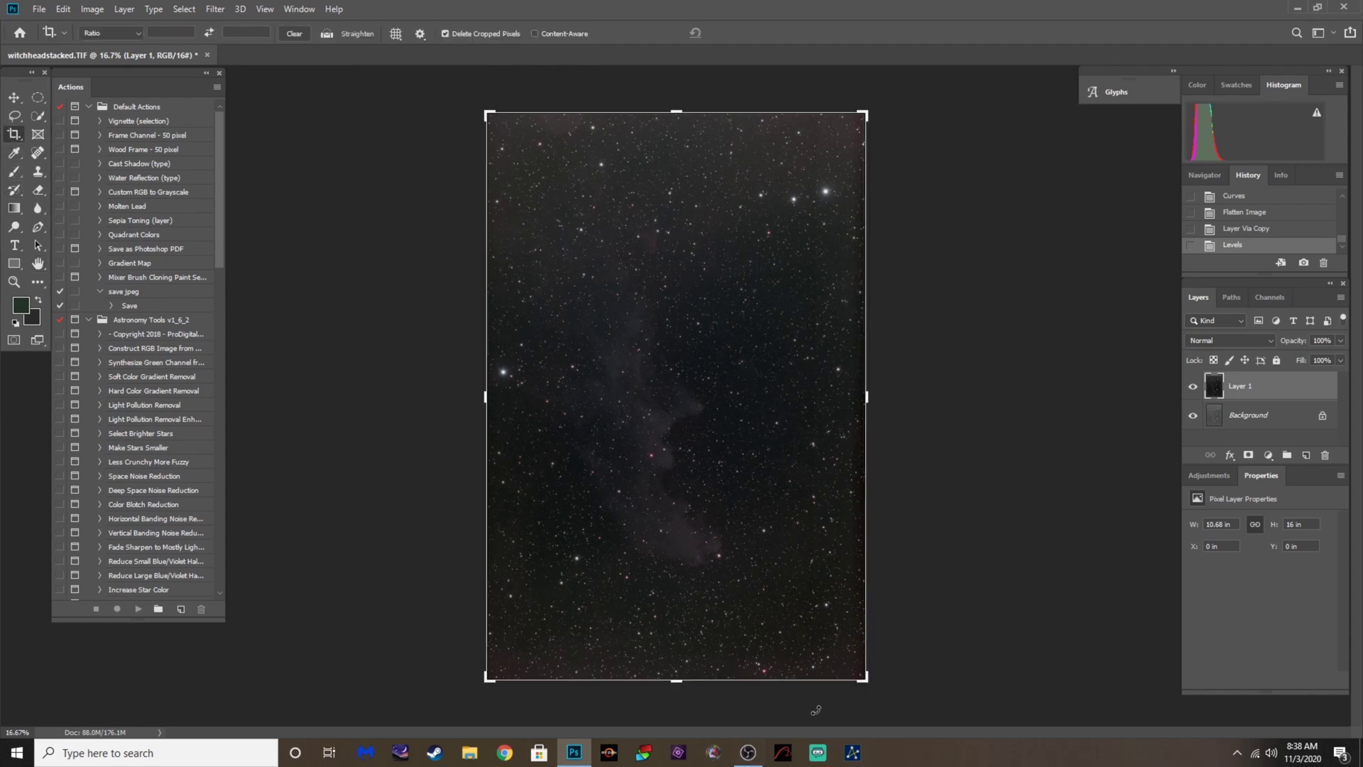
Crop in the bottom-right corner and left edge, leaving a 10 × 14.96-inch image
drag(862, 678, 855, 661)
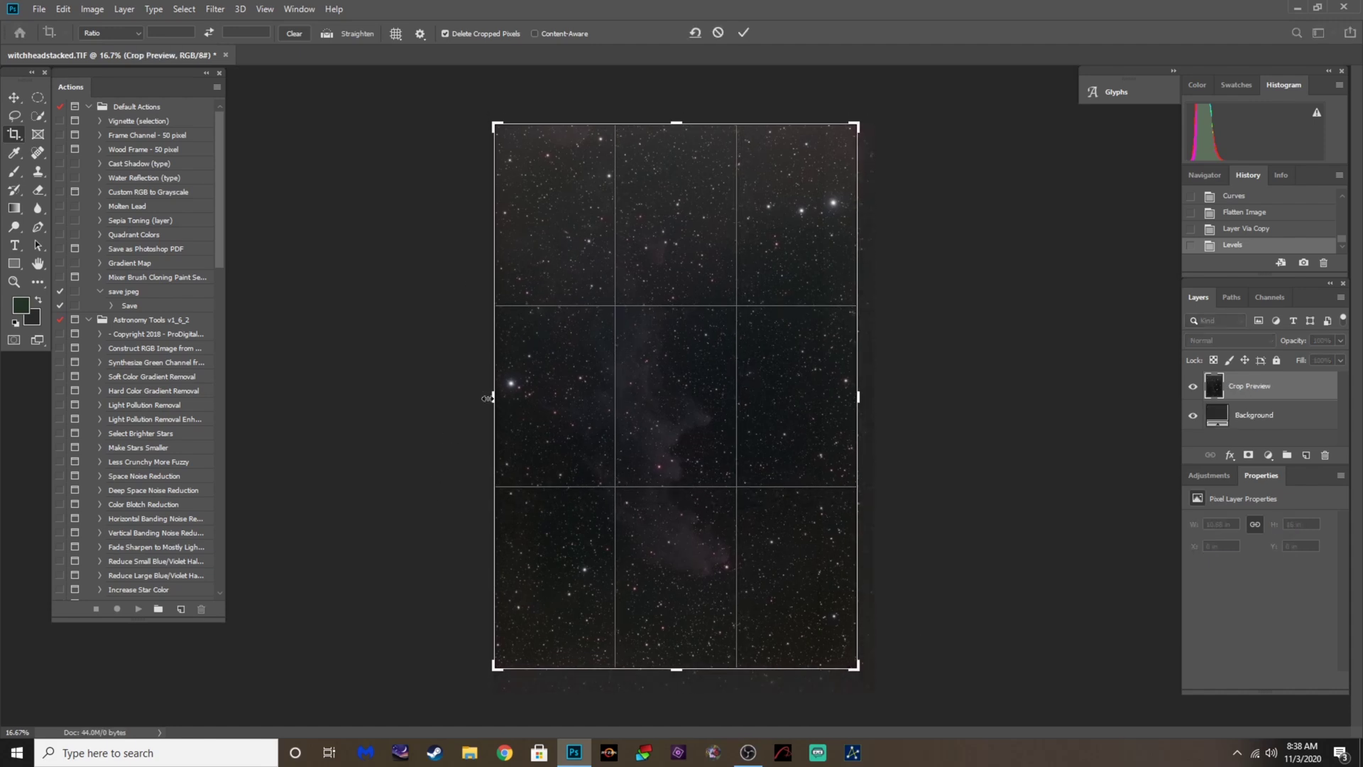
drag(487, 398, 501, 397)
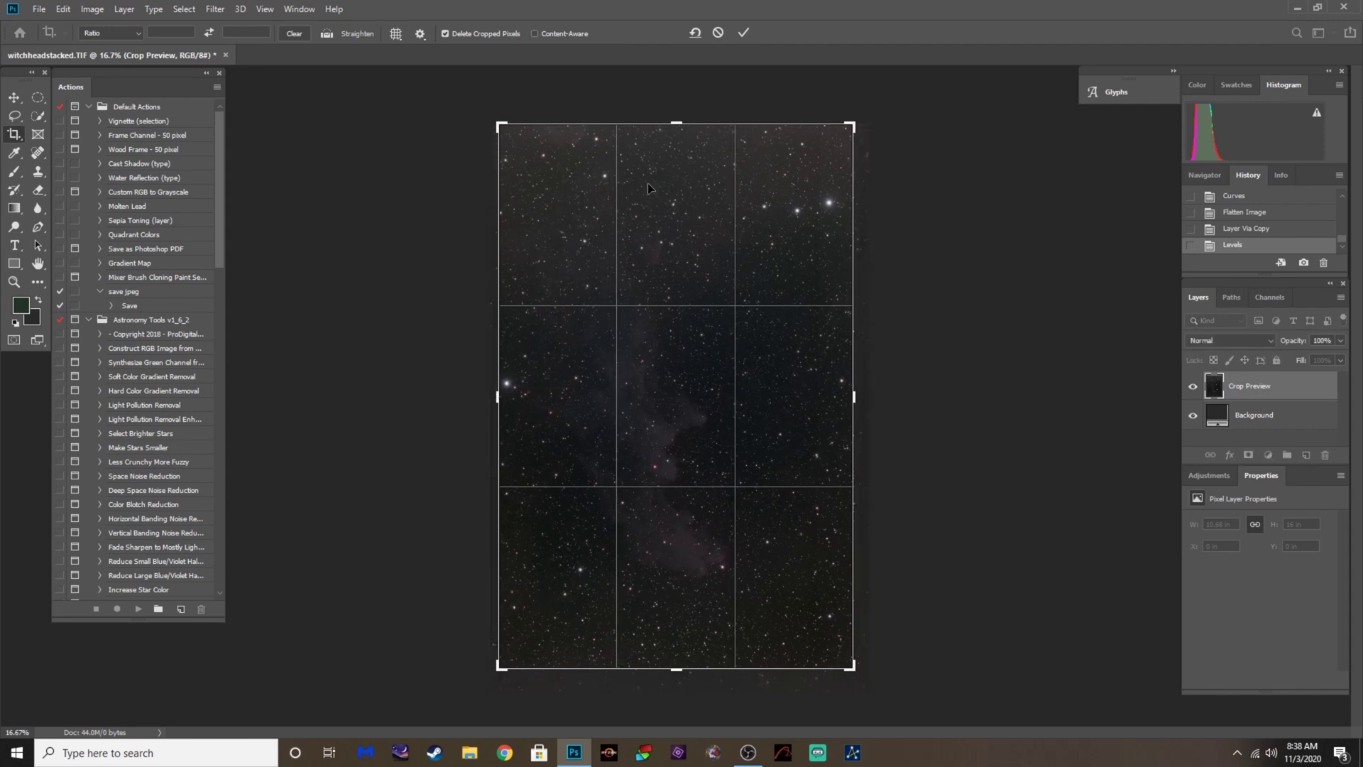
drag(664, 134, 674, 135)
key(Return)
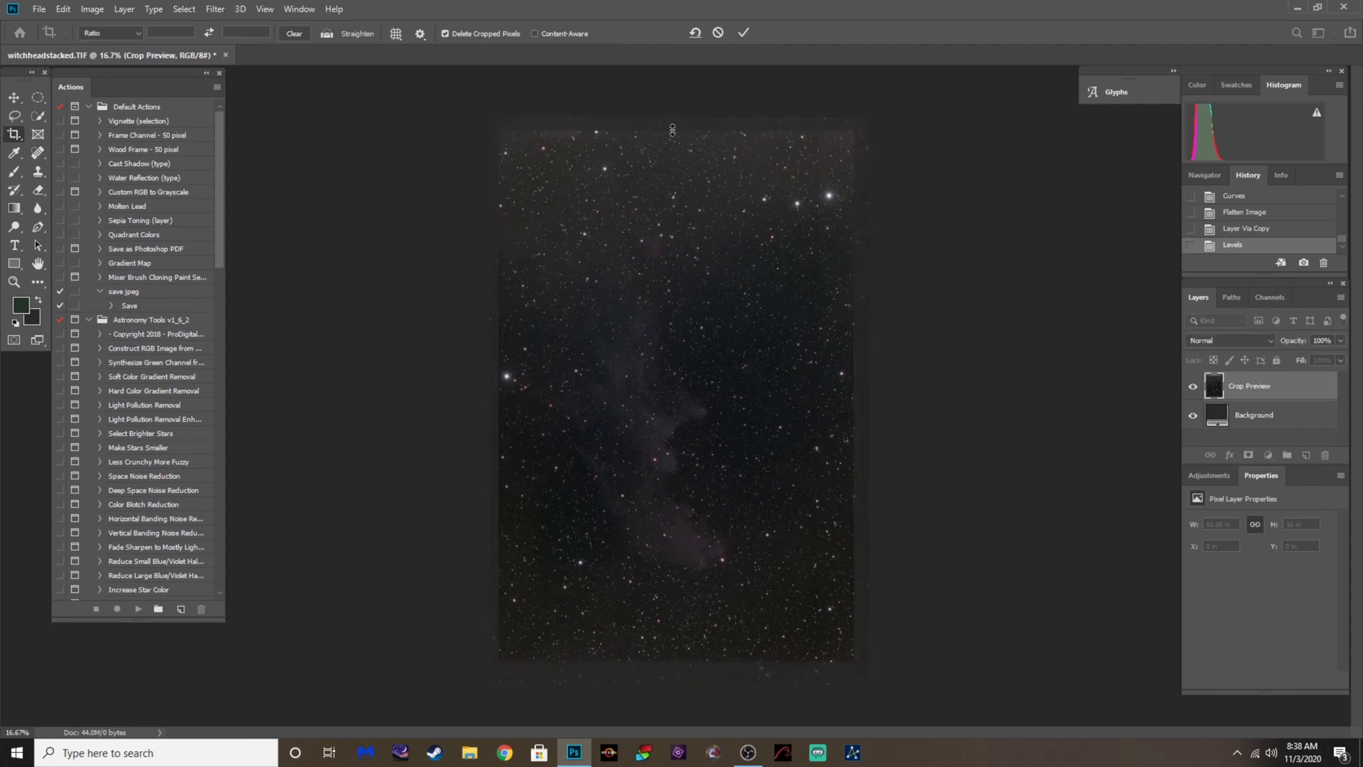
Flatten, duplicate, and run GradientXTerminator on the copy with medium detail and aggressiveness
click(124, 9)
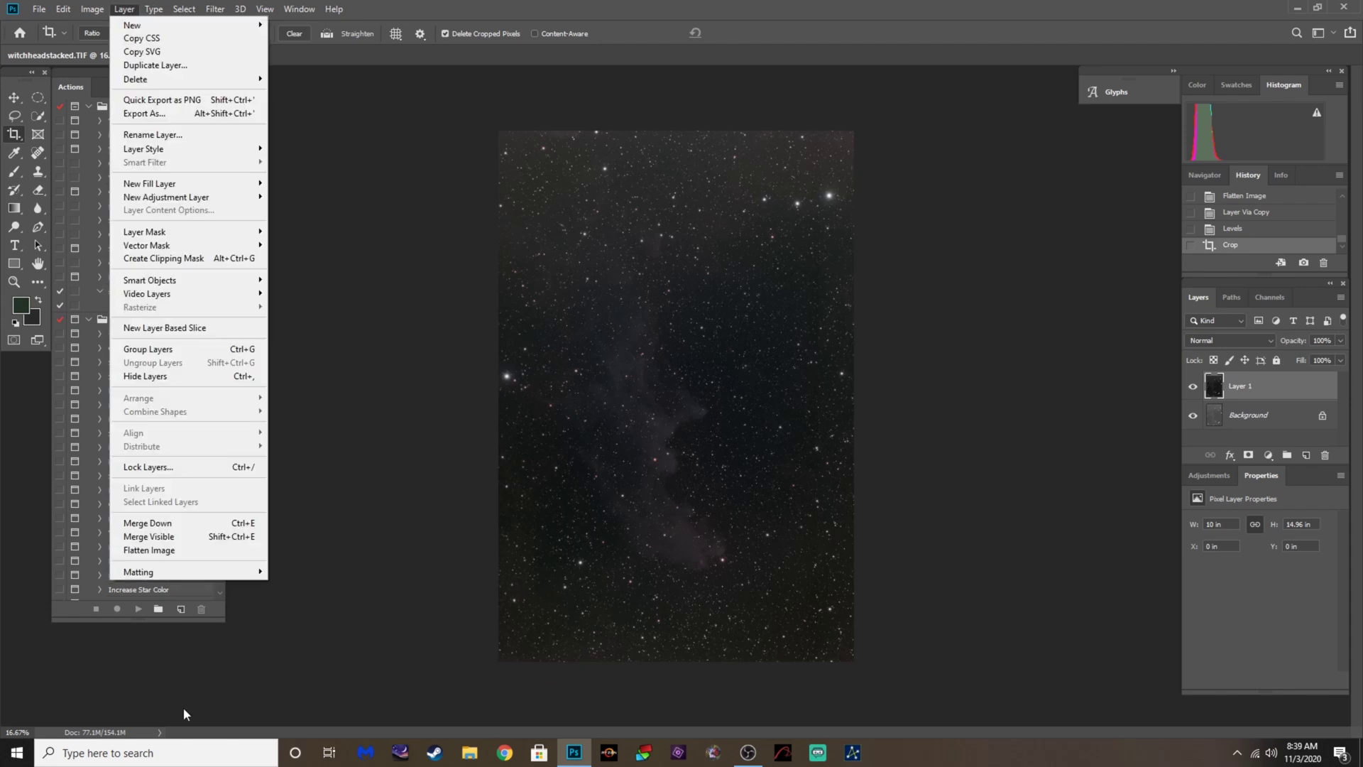
click(171, 551)
key(ctrl+j)
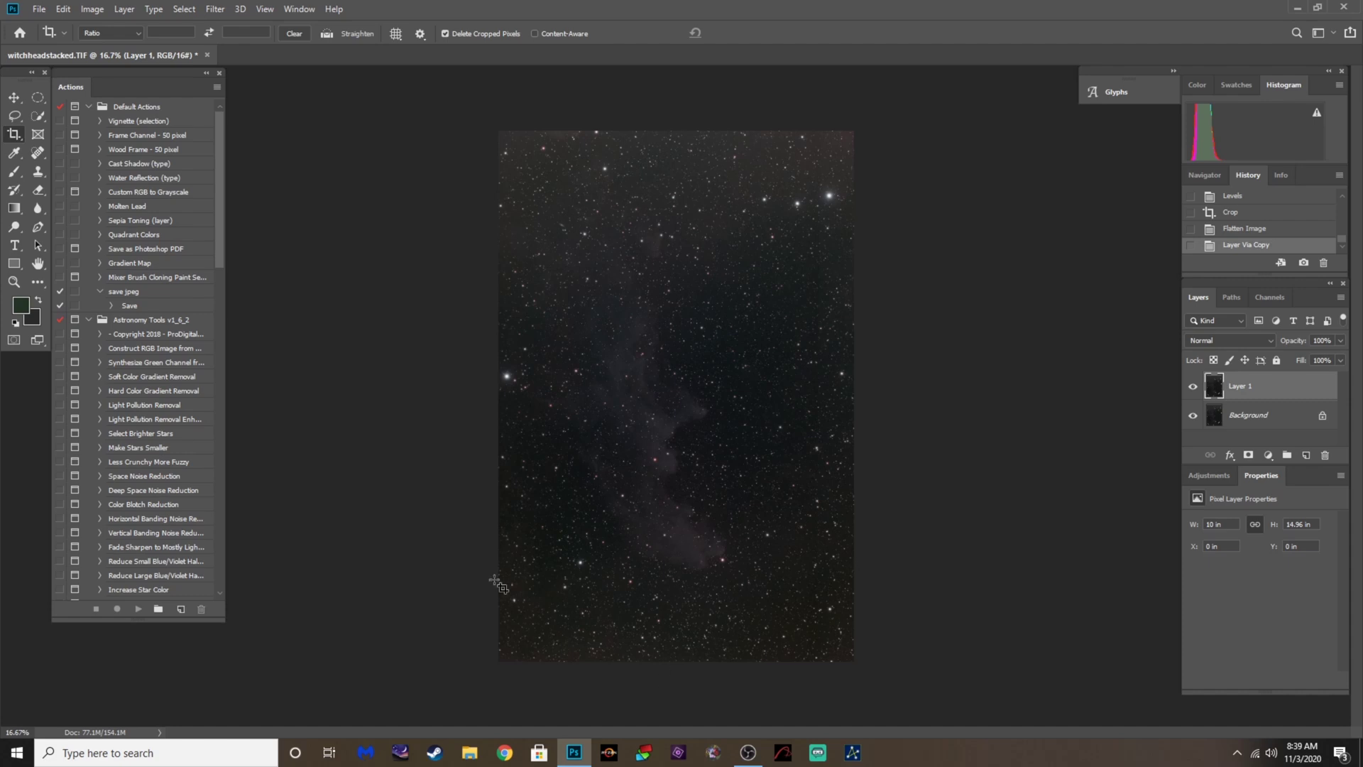
click(215, 8)
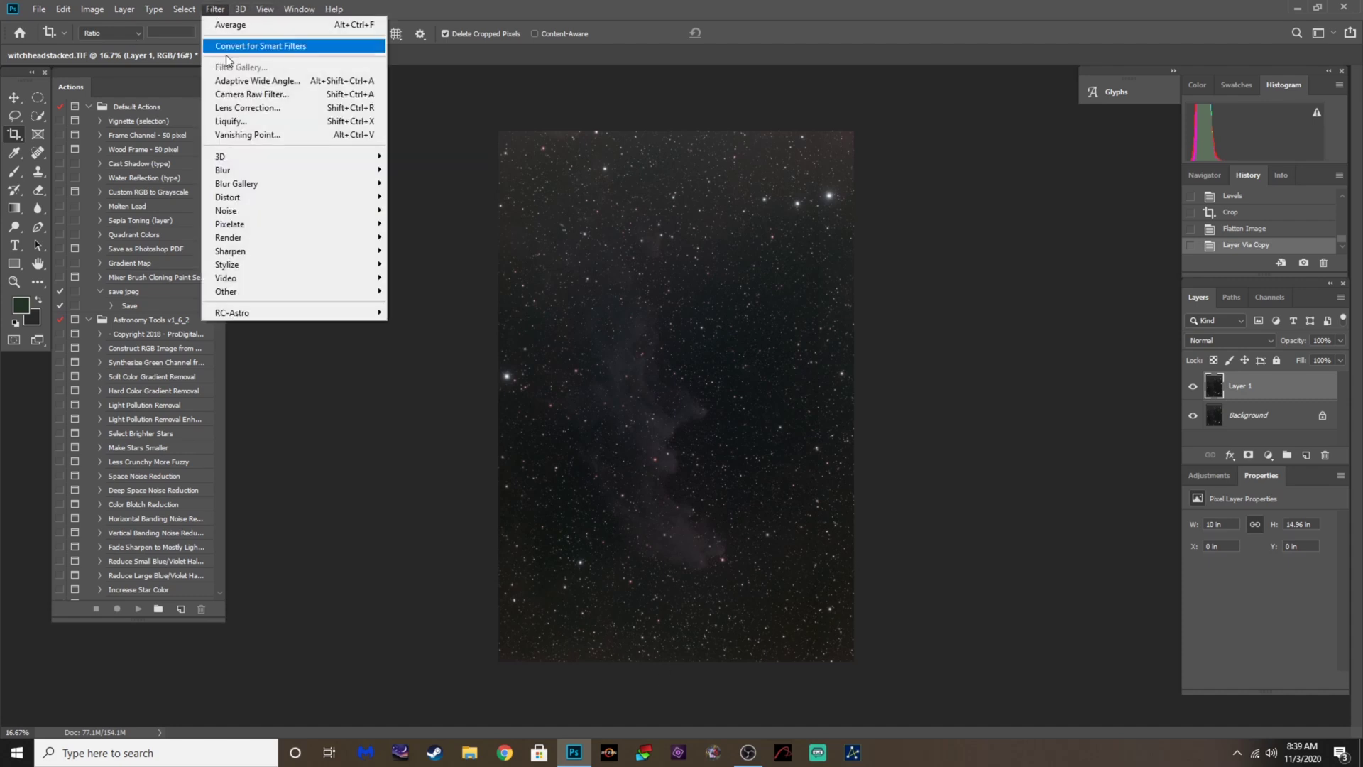
mouse_move(258, 313)
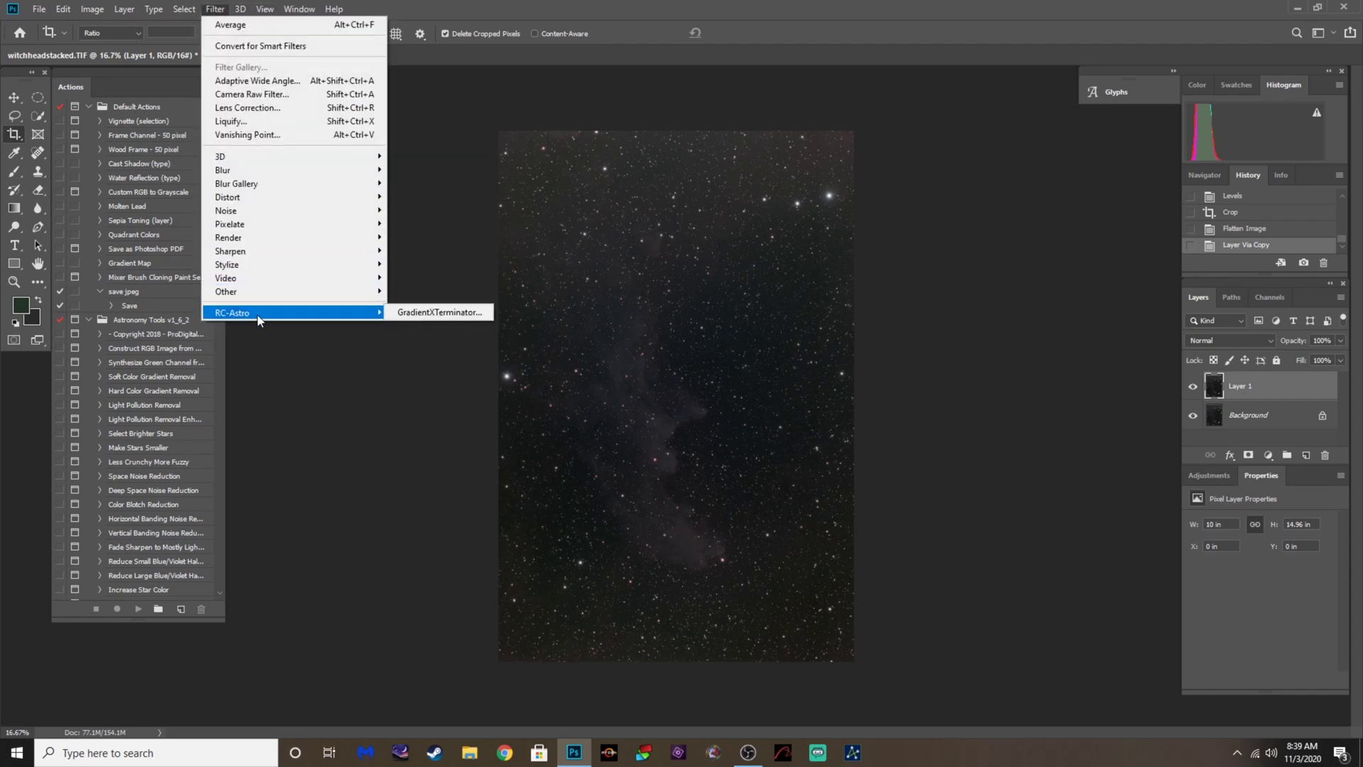
click(417, 314)
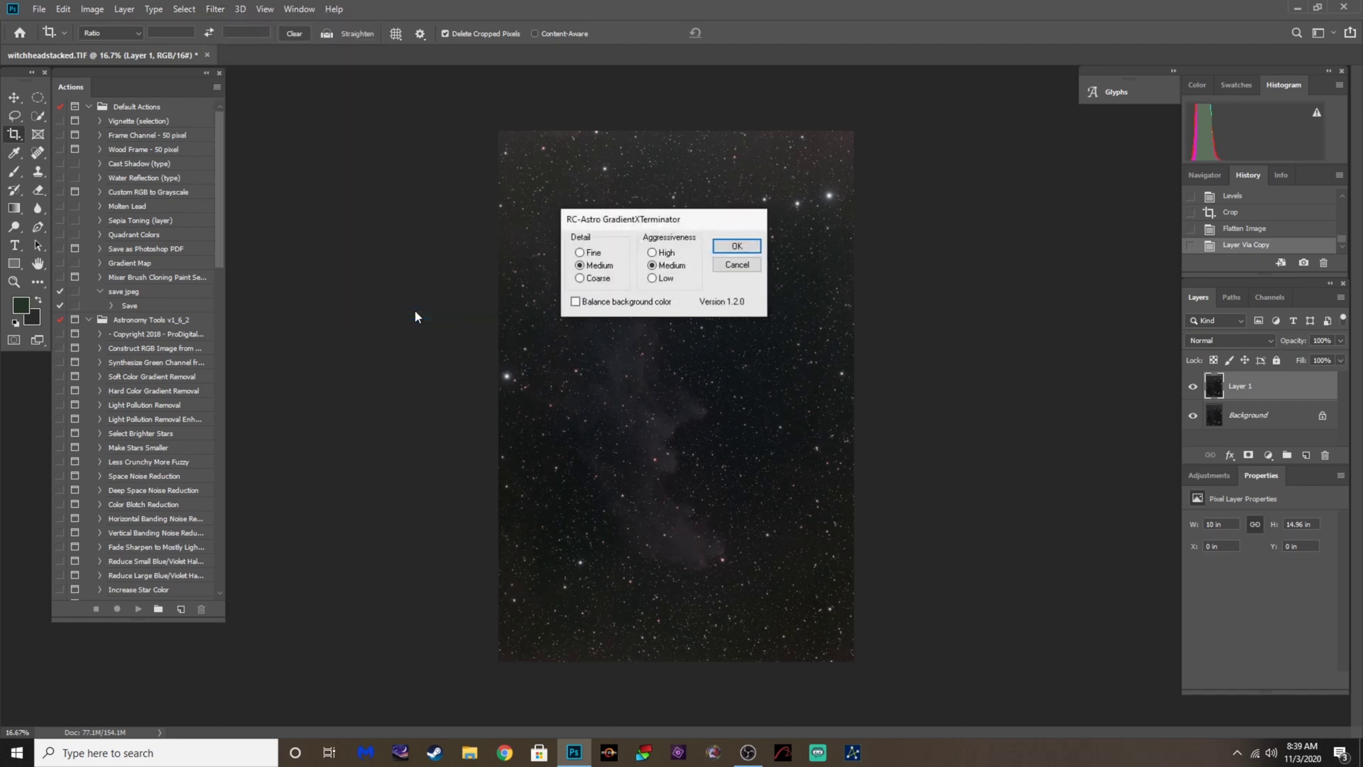
click(746, 252)
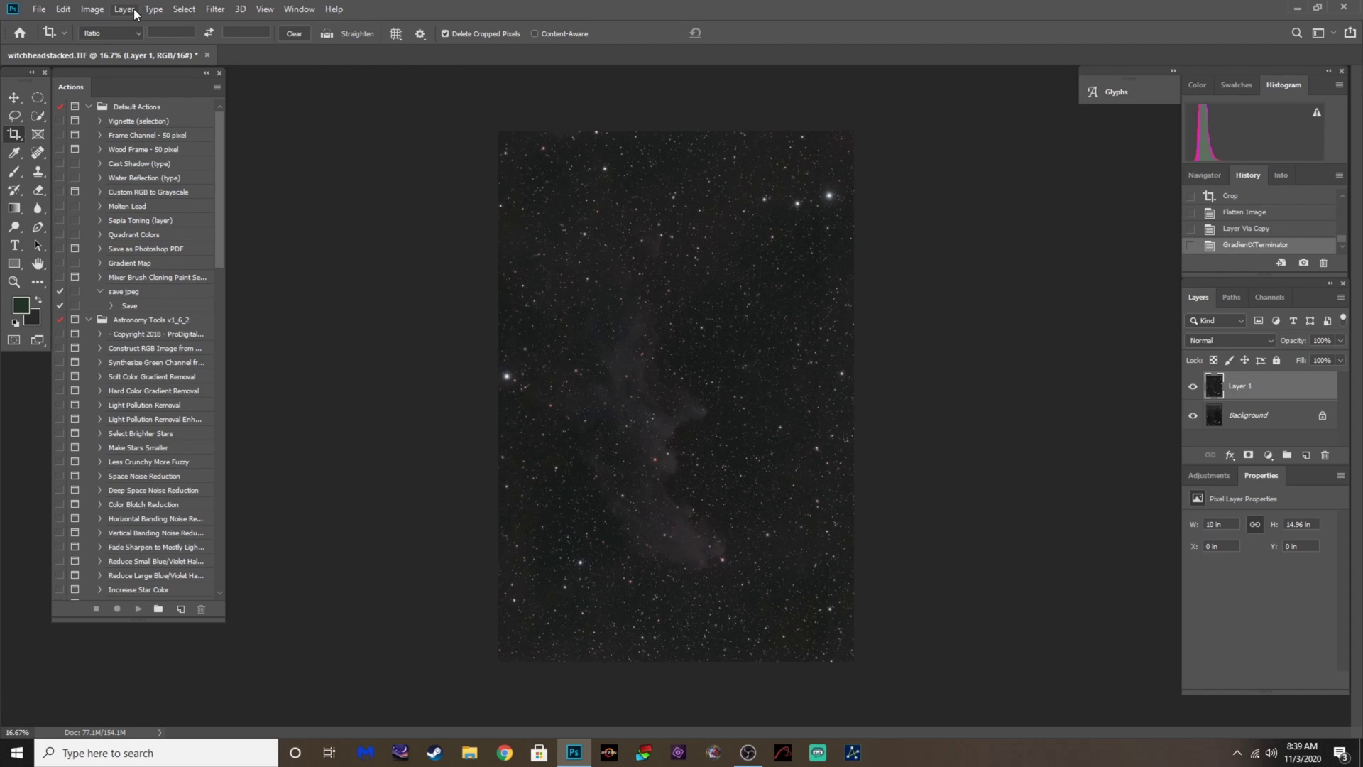
Flatten the gradient-corrected image and duplicate it onto a new Layer 1
click(135, 13)
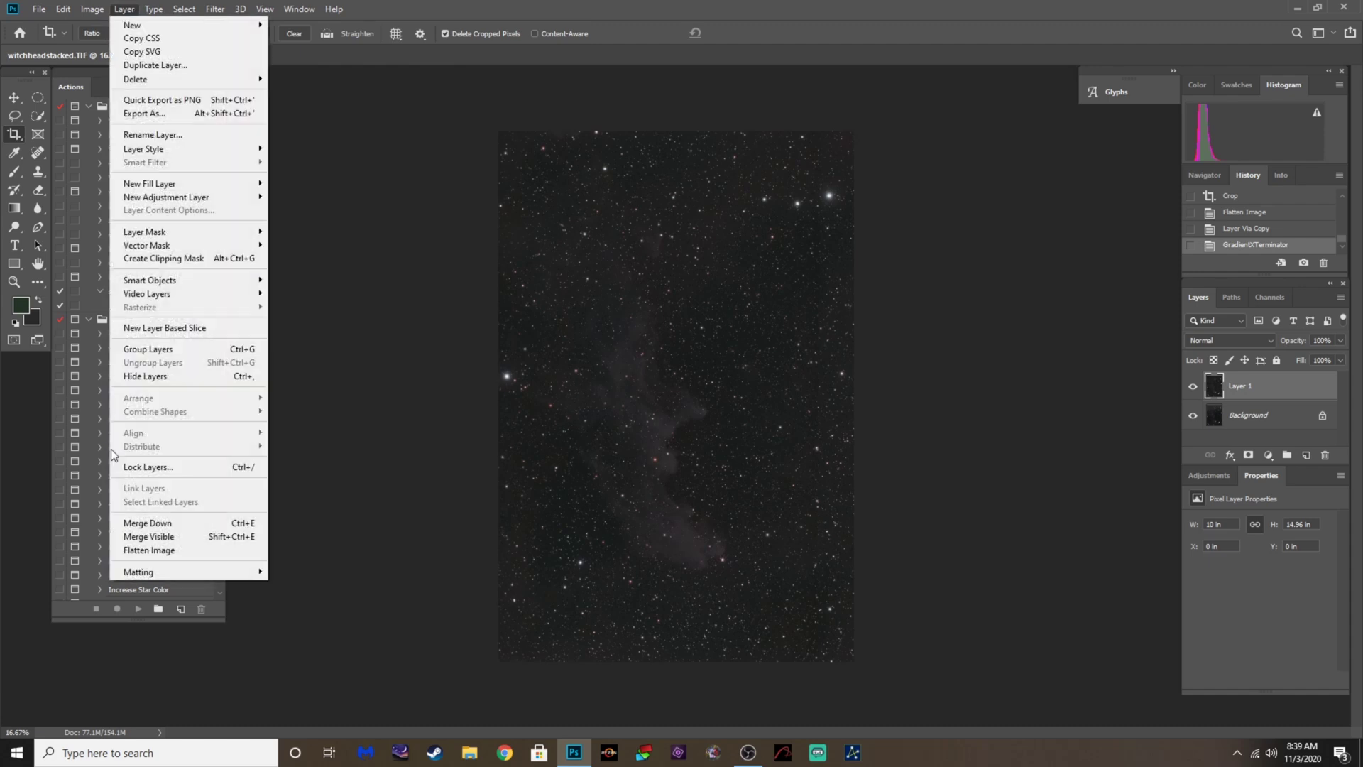
click(173, 552)
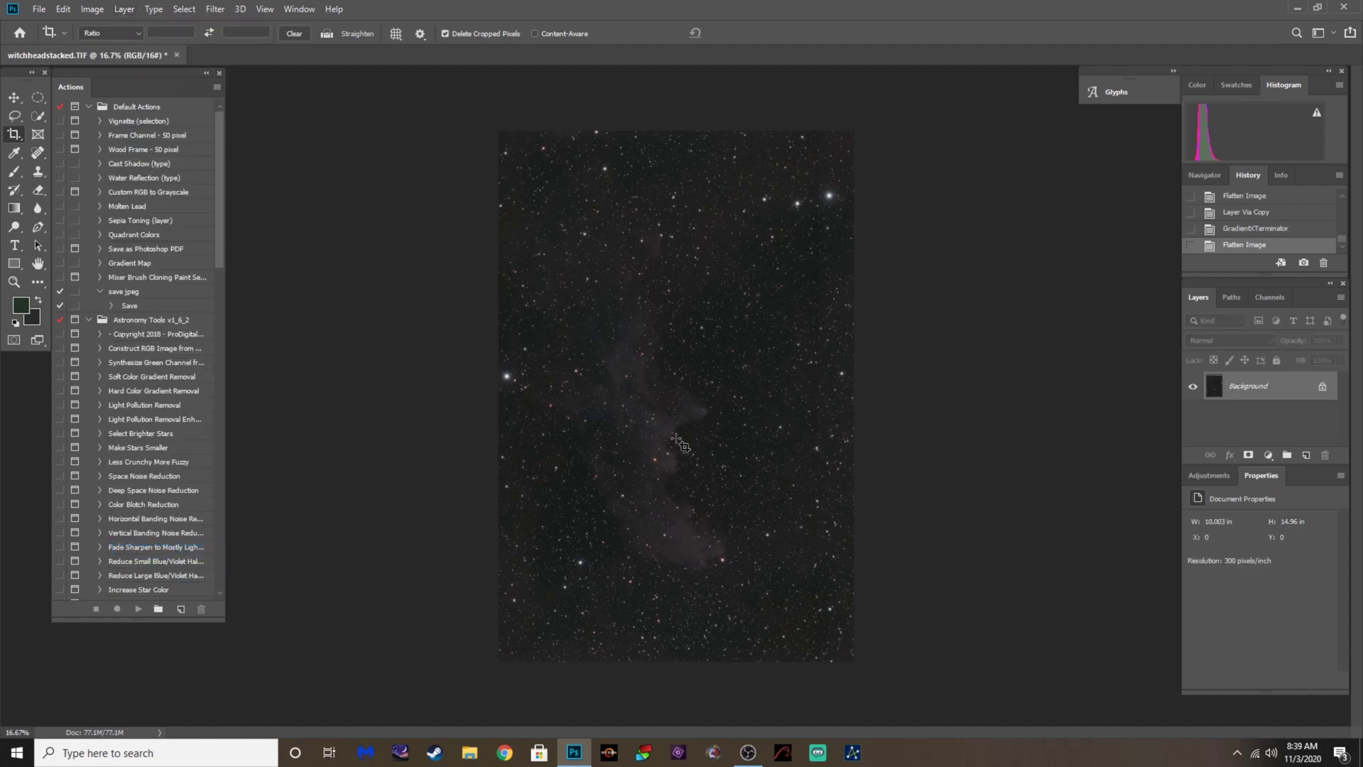
key(ctrl)
key(ctrl+j)
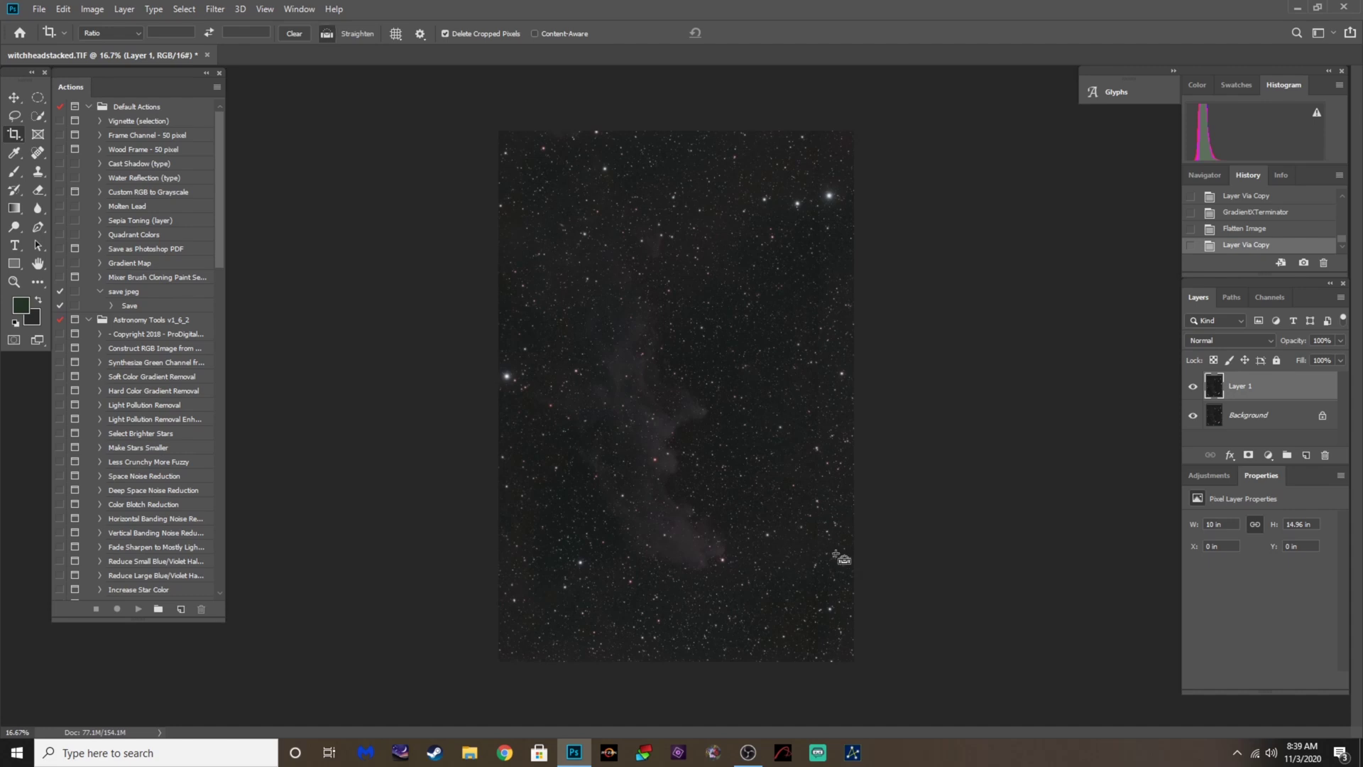
key(ctrl+m)
Apply the Arcsinh30 Curves preset, flatten, and duplicate the result onto a new layer
click(860, 117)
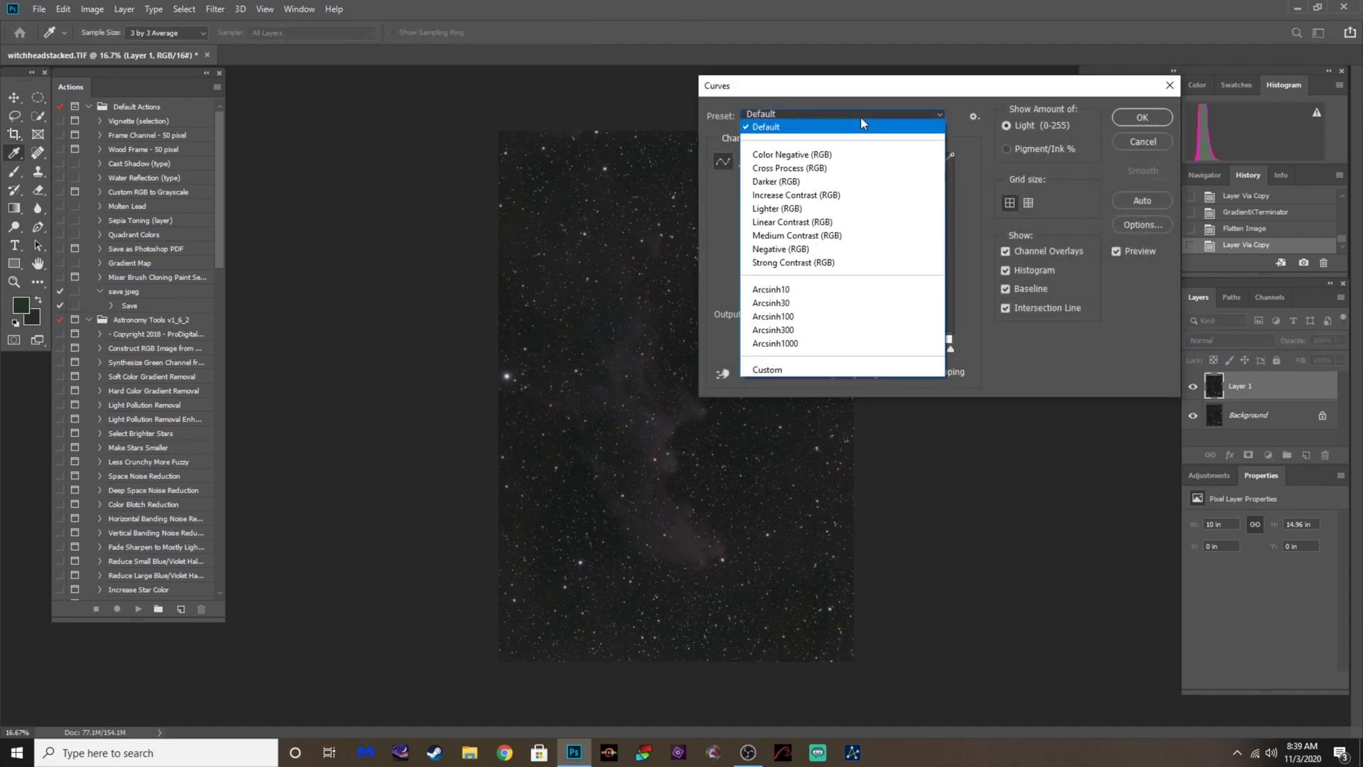
click(828, 304)
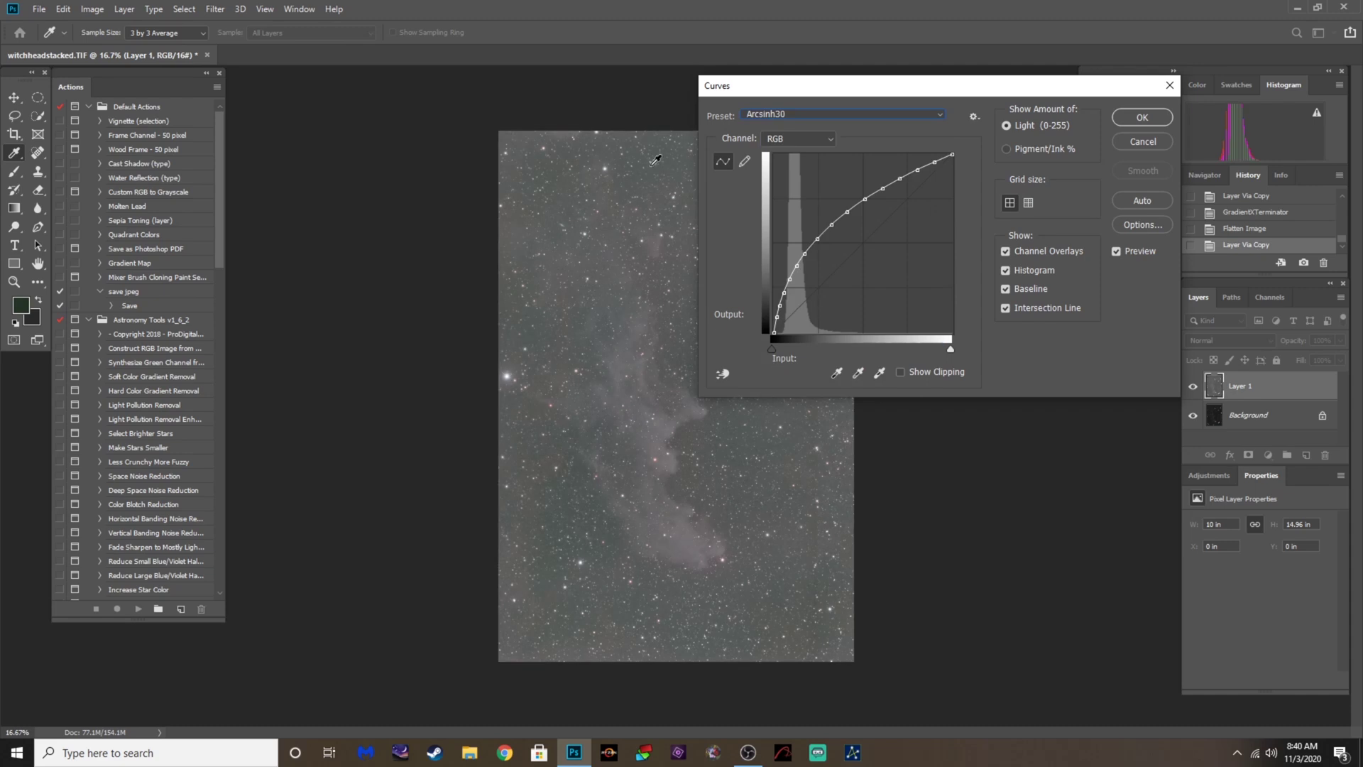
click(1139, 118)
key(c)
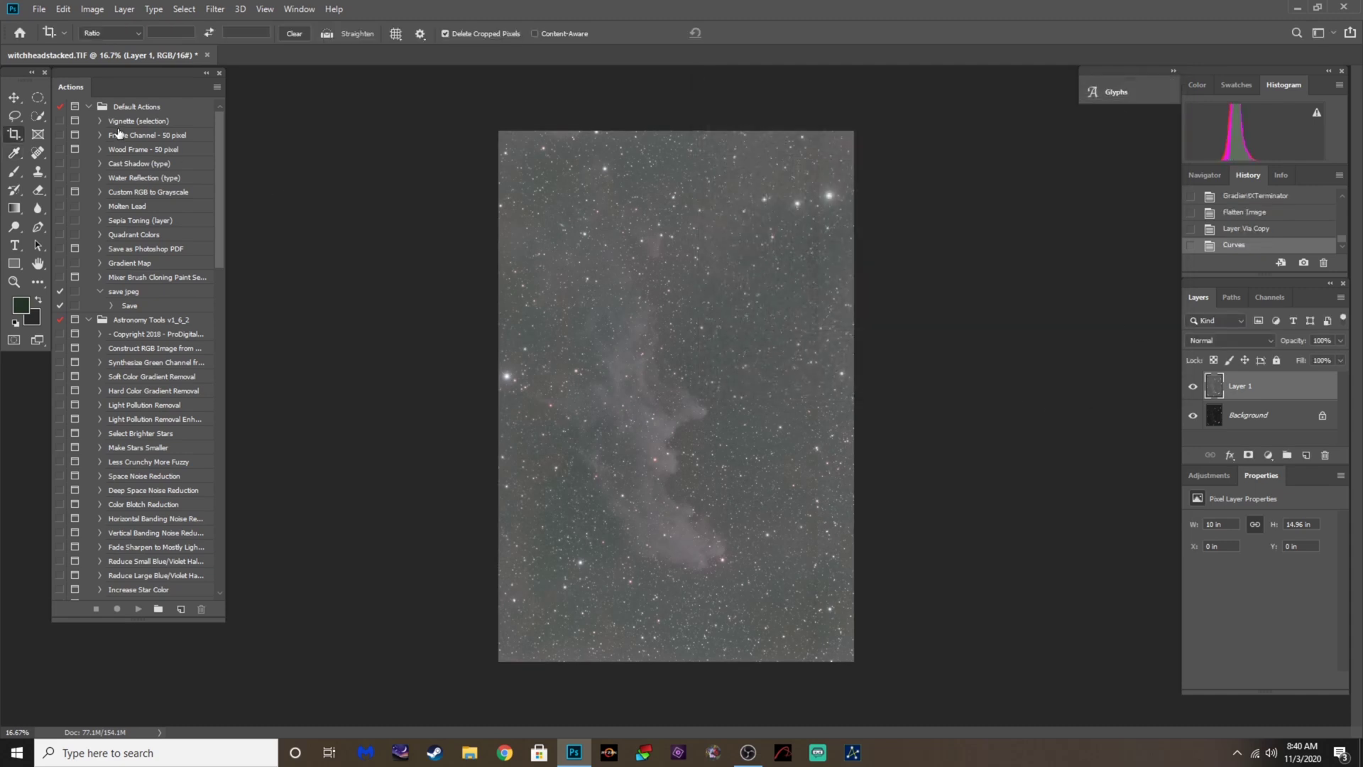
click(124, 9)
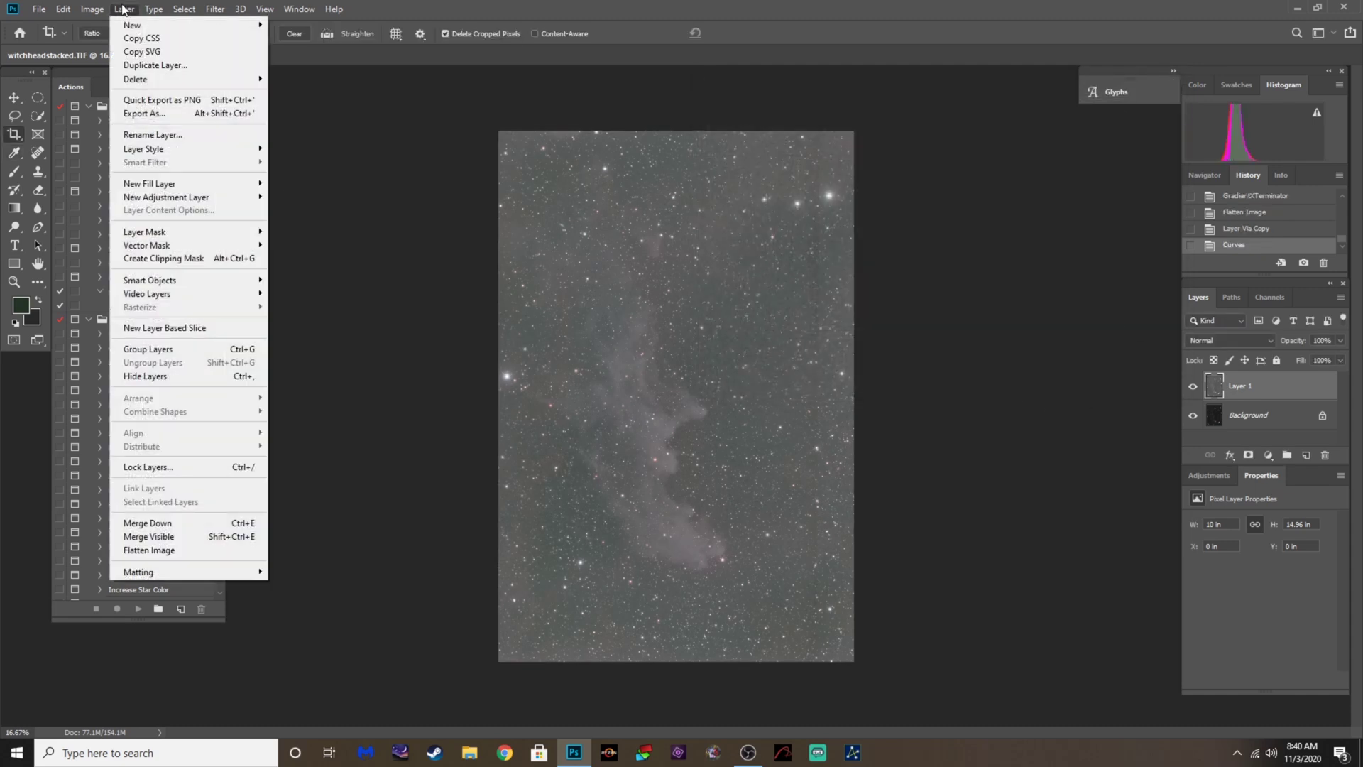
click(142, 552)
key(ctrl+j)
Raise the Levels black point to 56 to darken the sky, then flatten
key(ctrl+l)
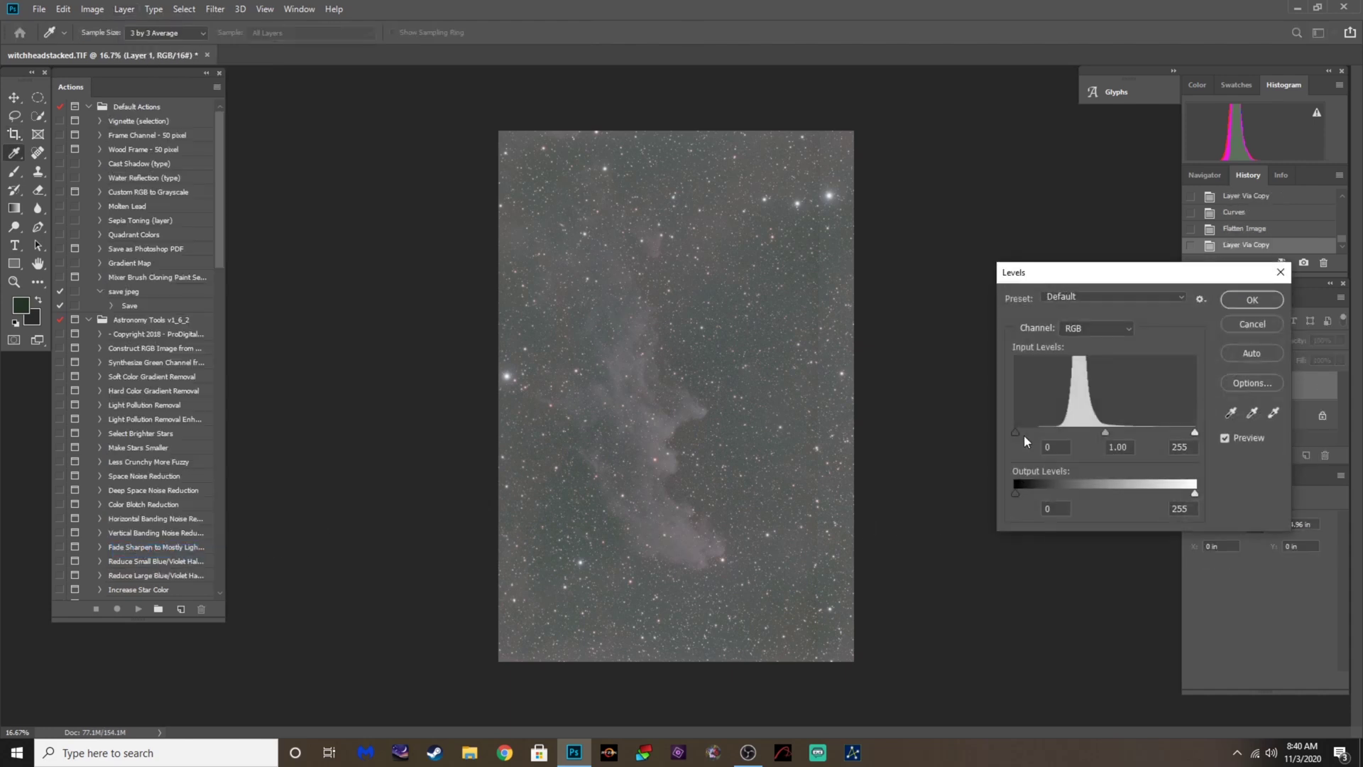
drag(1015, 433, 1055, 431)
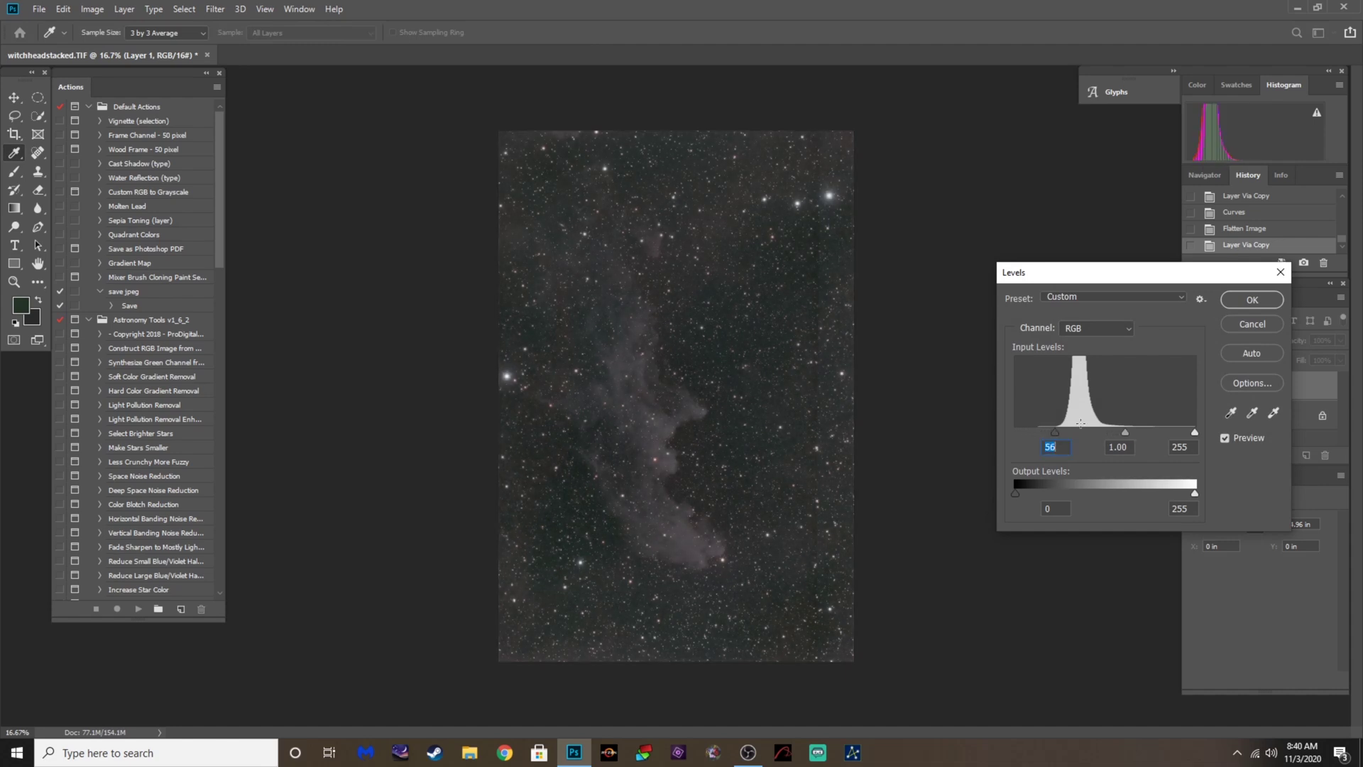
click(1251, 300)
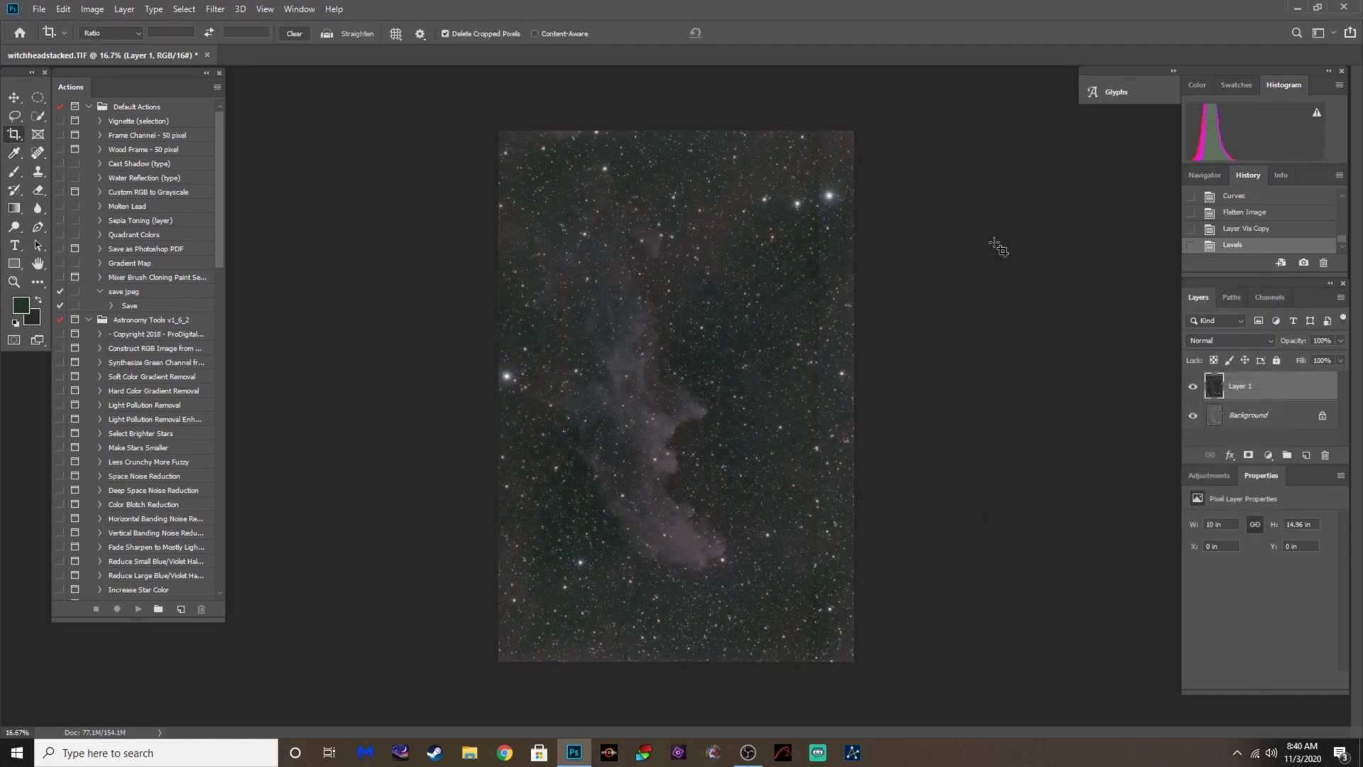
click(122, 8)
click(142, 552)
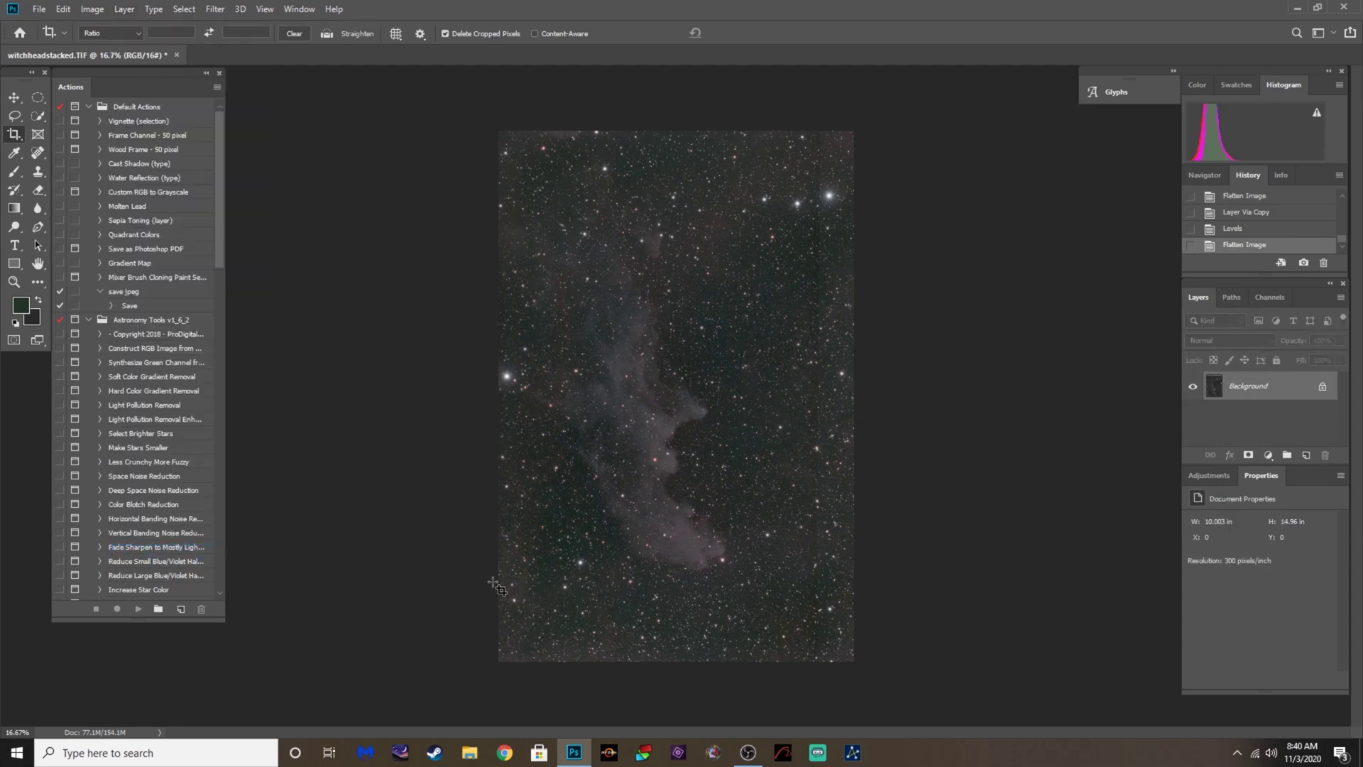
key(ctrl+plus)
key(ctrl+plus)
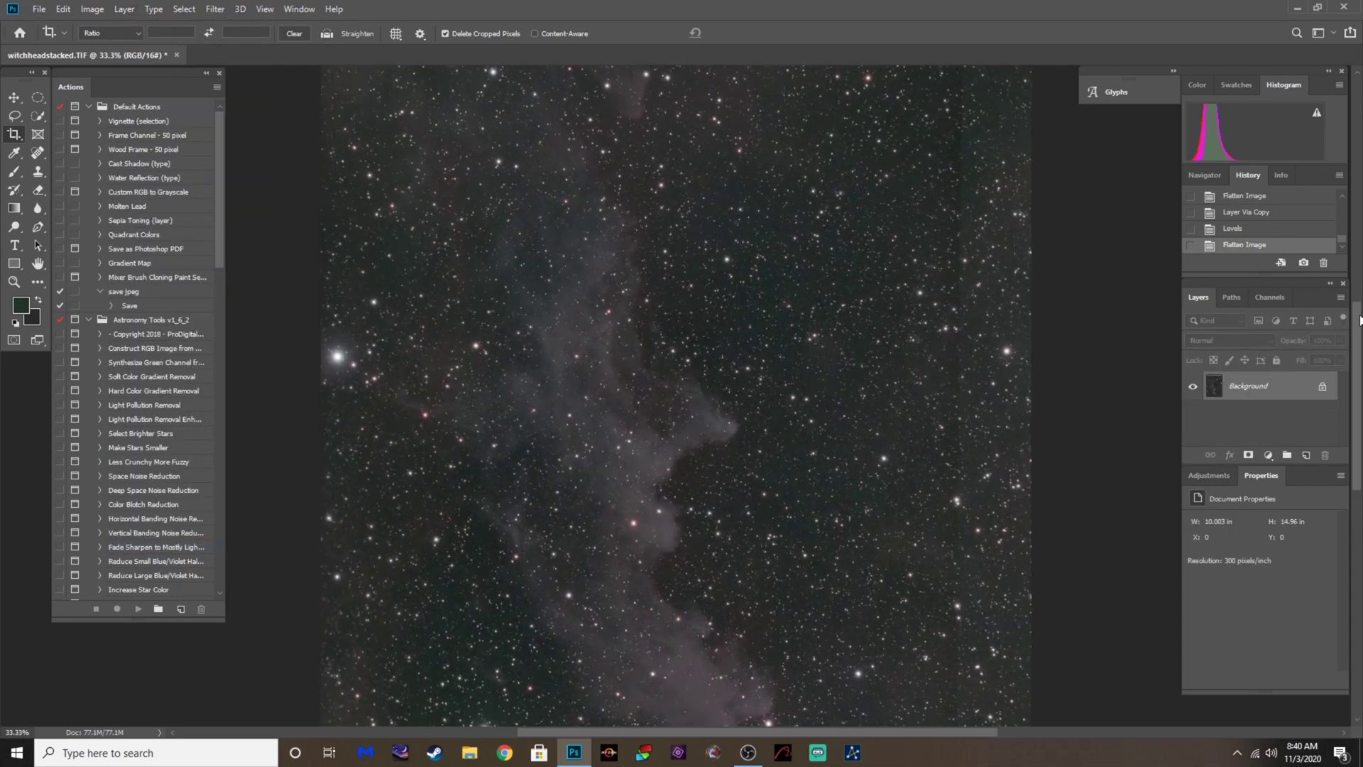
drag(1359, 319, 1358, 390)
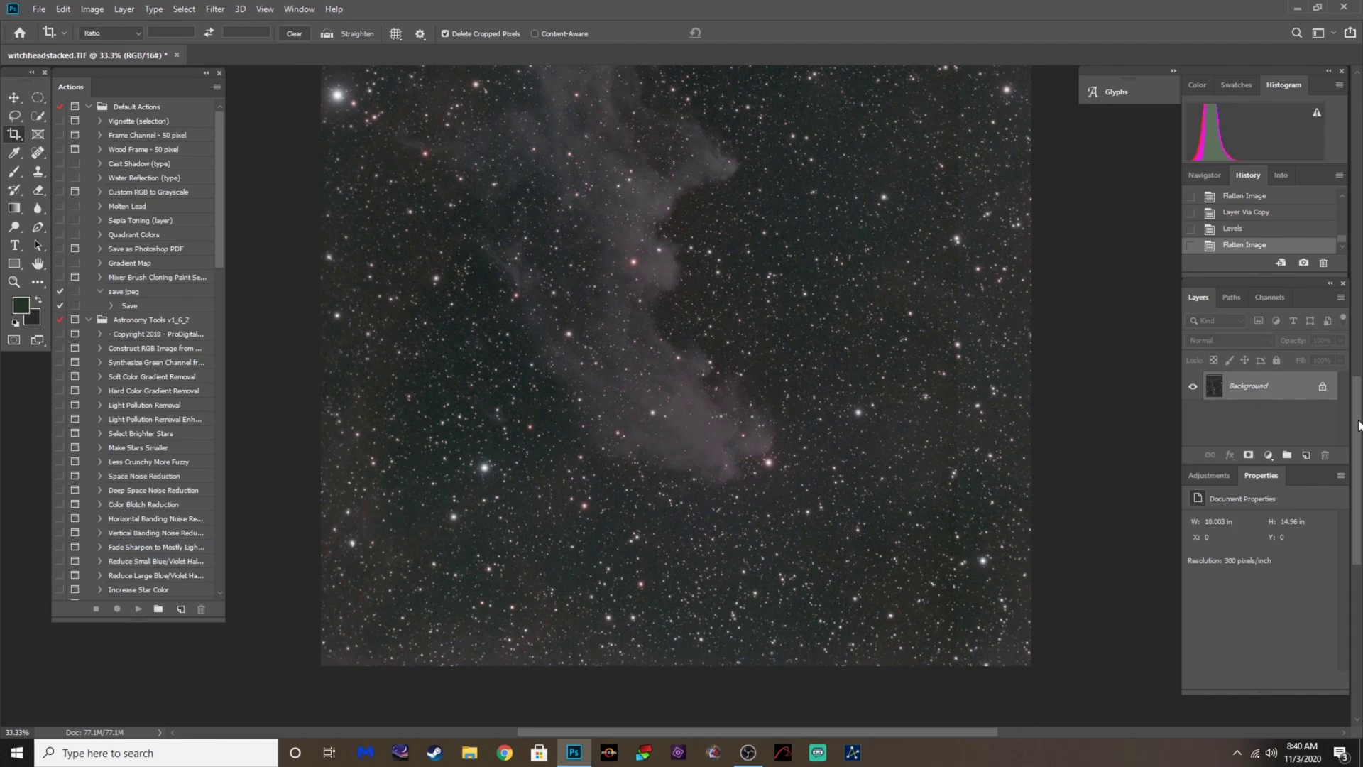
drag(1358, 424, 1358, 213)
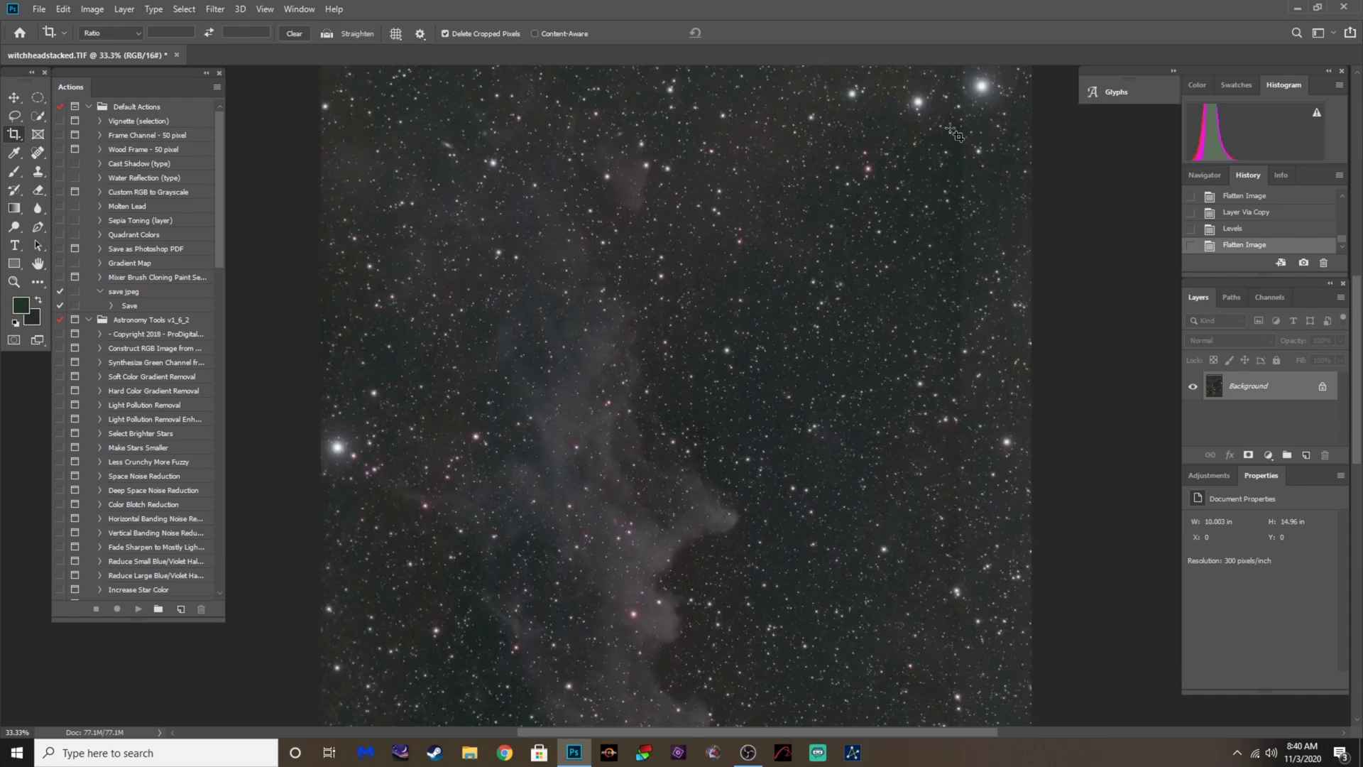
mouse_move(1358, 387)
mouse_down()
mouse_move(1357, 500)
mouse_move(1357, 405)
mouse_up()
key(ctrl+minus)
key(ctrl+minus)
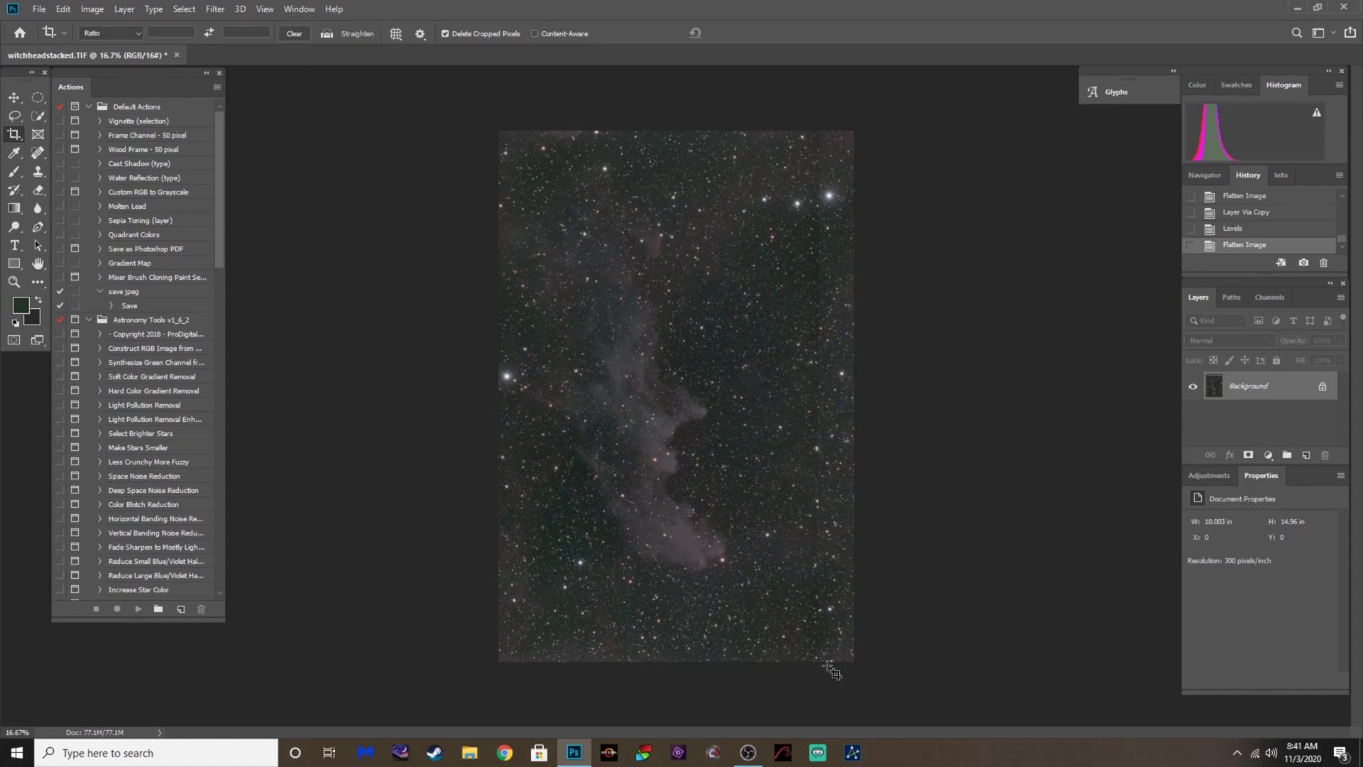
click(16, 134)
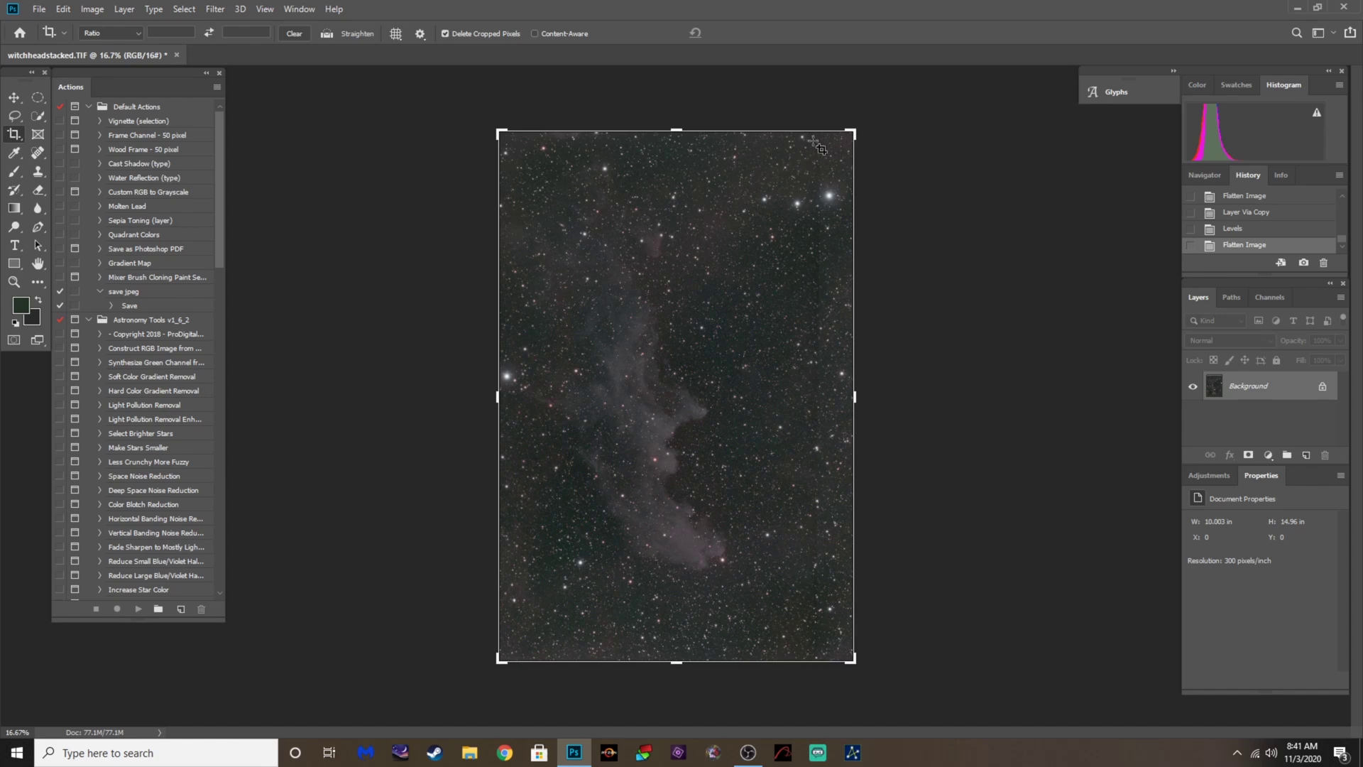
Crop in from the right and bottom to 8.65 × 14.56 inches, then duplicate the image
drag(853, 399, 829, 406)
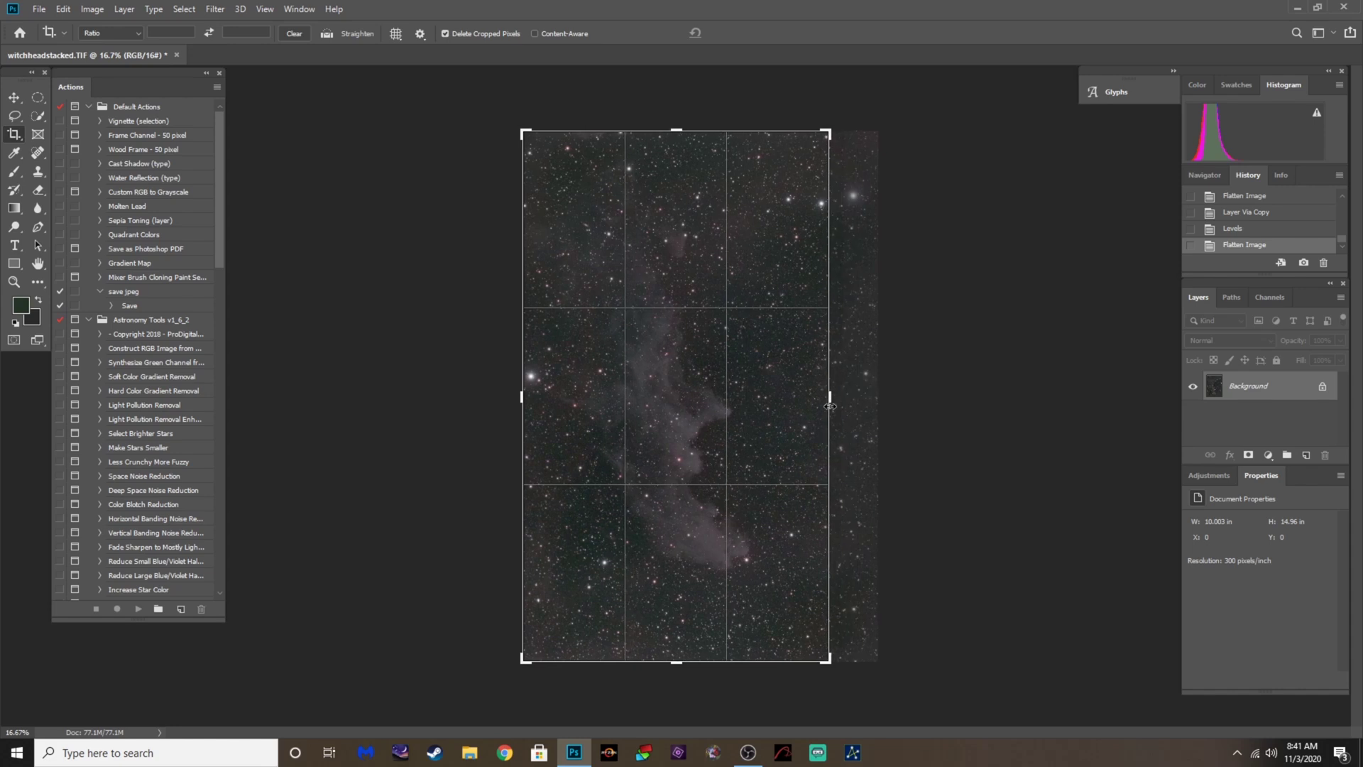
drag(676, 662, 677, 647)
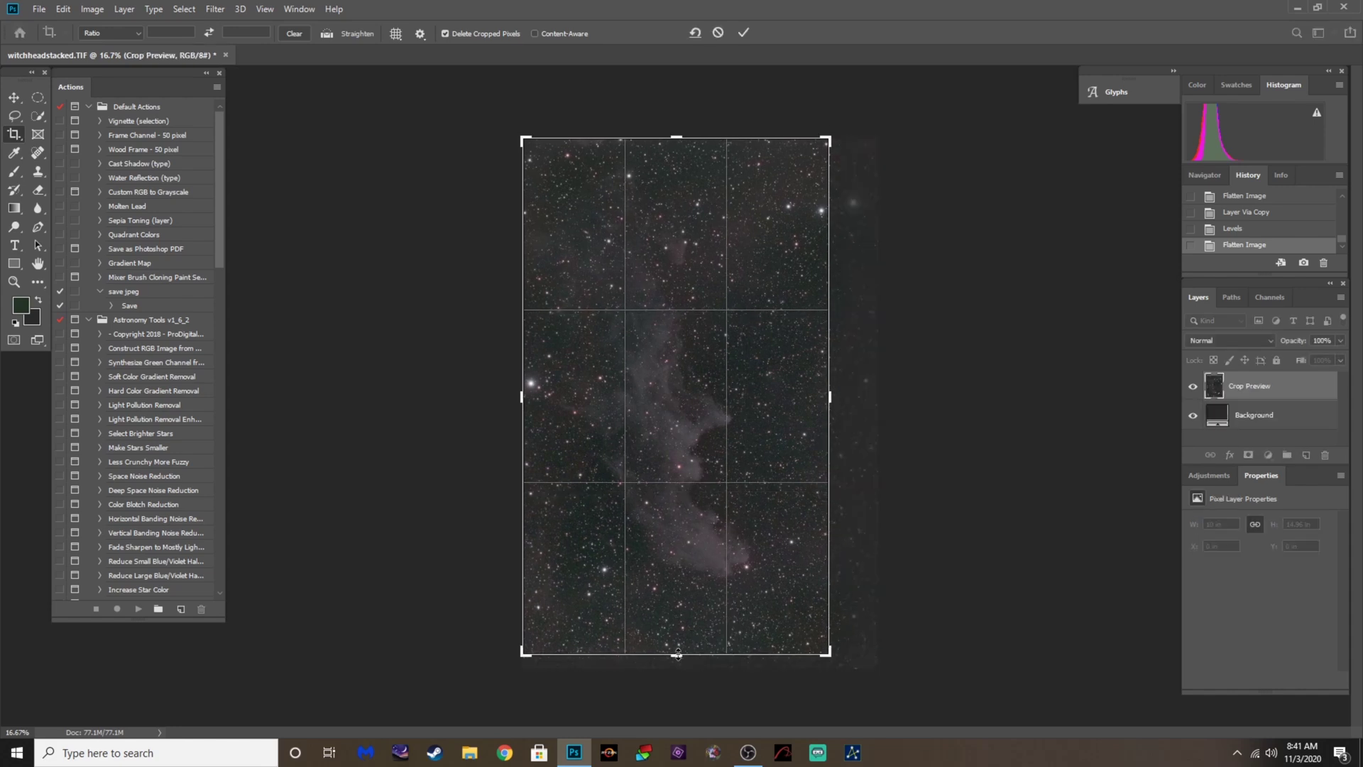
key(Return)
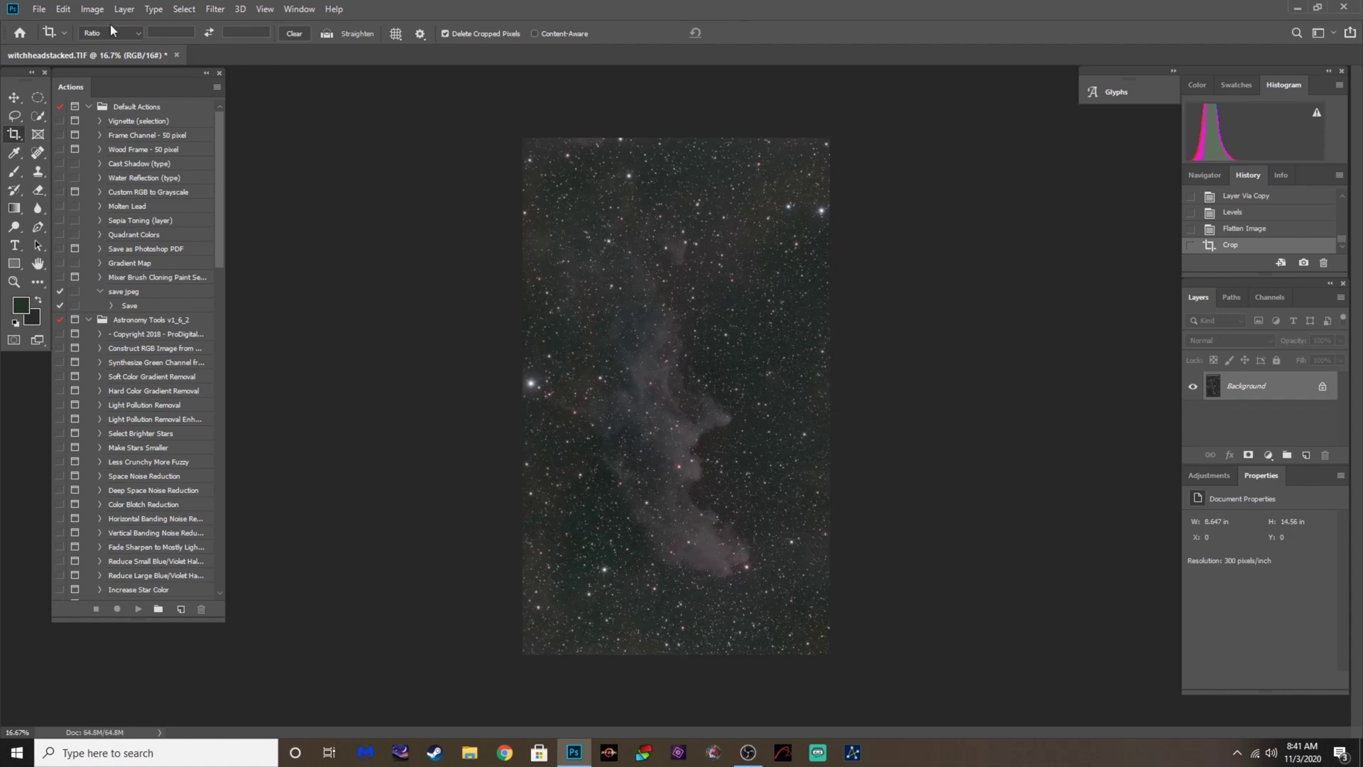
click(124, 9)
click(318, 375)
key(ctrl+j)
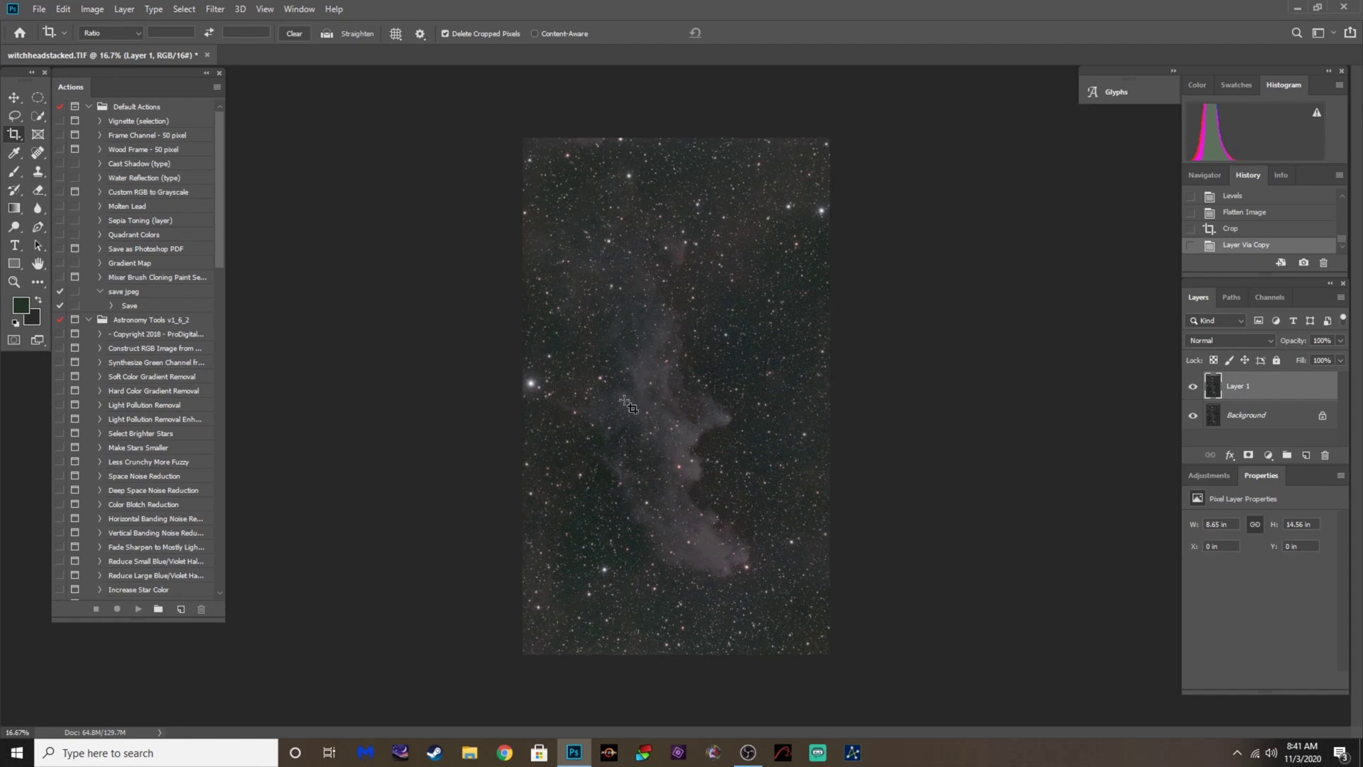
Open the Select menu on the duplicated image
click(182, 10)
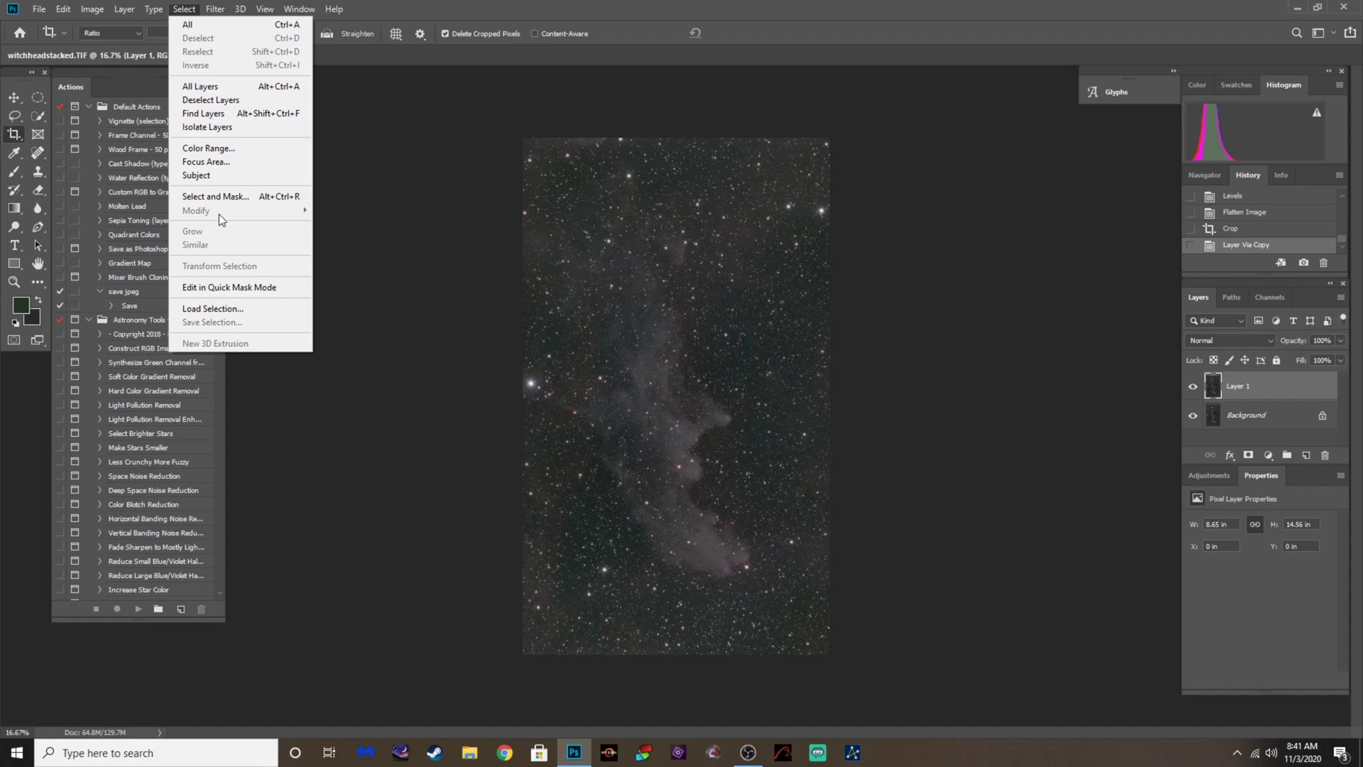
Build a Color Range selection (fuzziness 45, range 85%) by sampling the nebula's faint grey colours up close
click(208, 147)
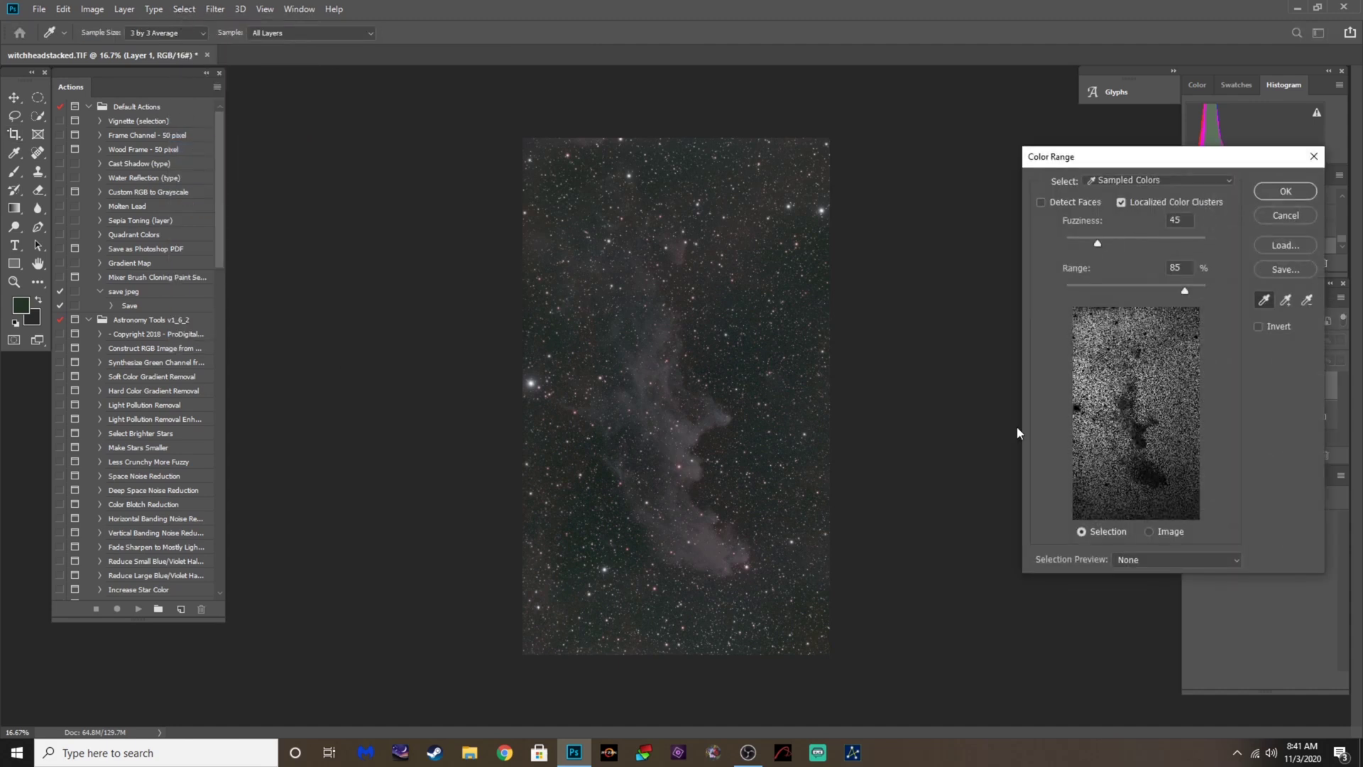
click(719, 543)
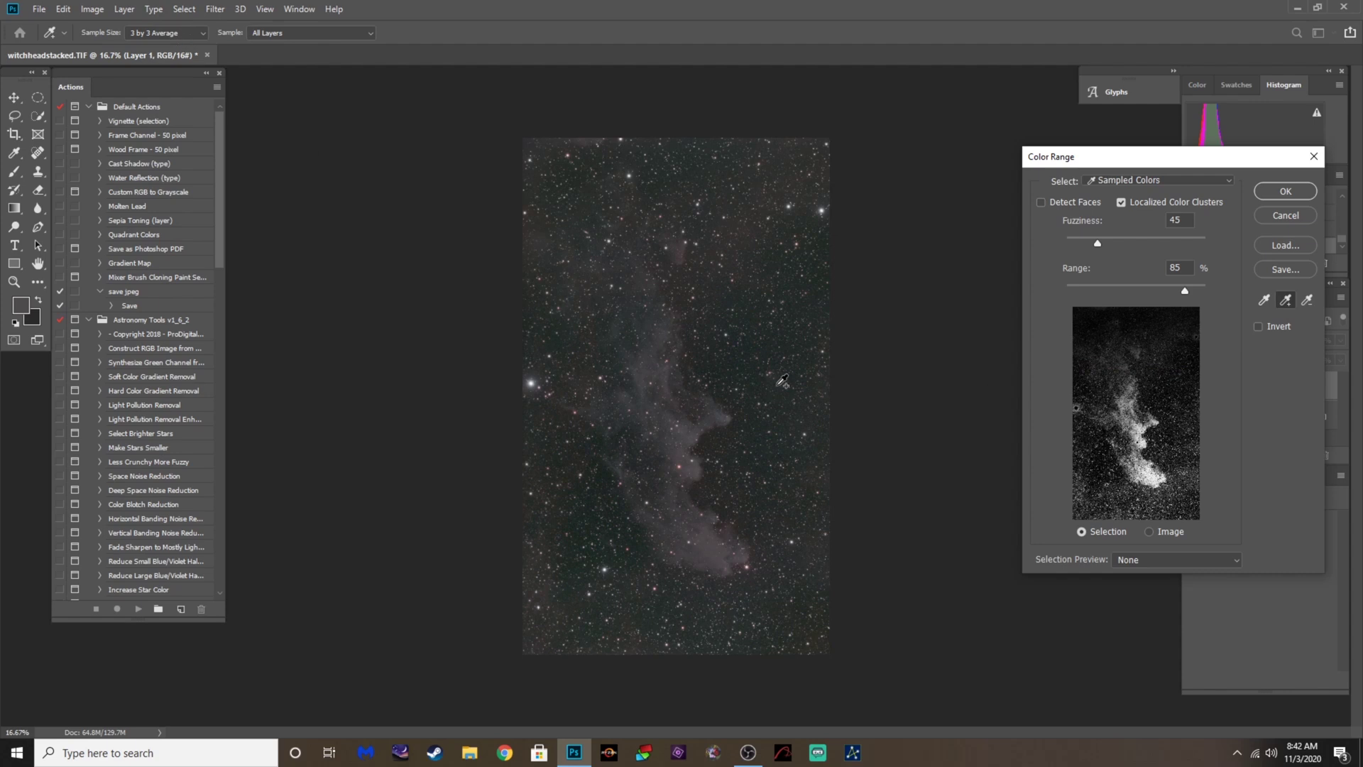
click(652, 363)
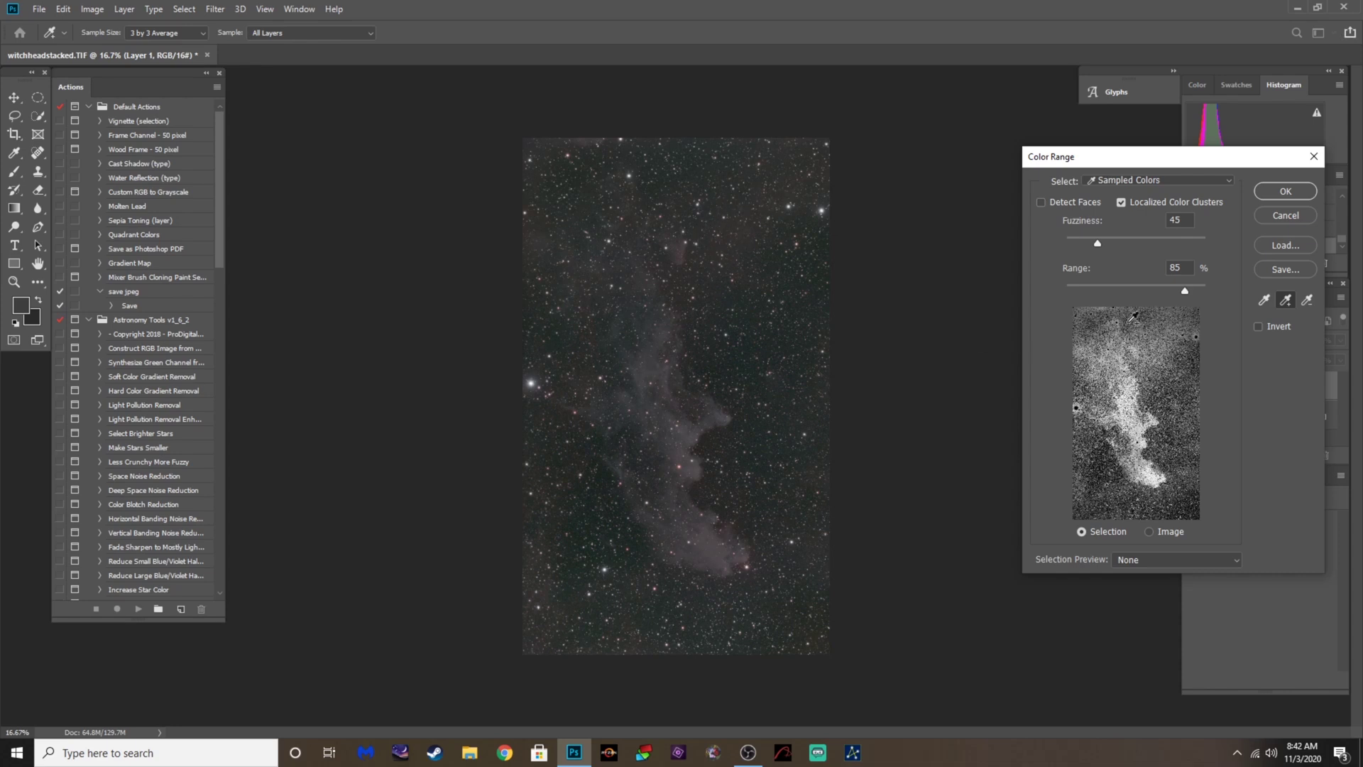
click(62, 10)
click(92, 24)
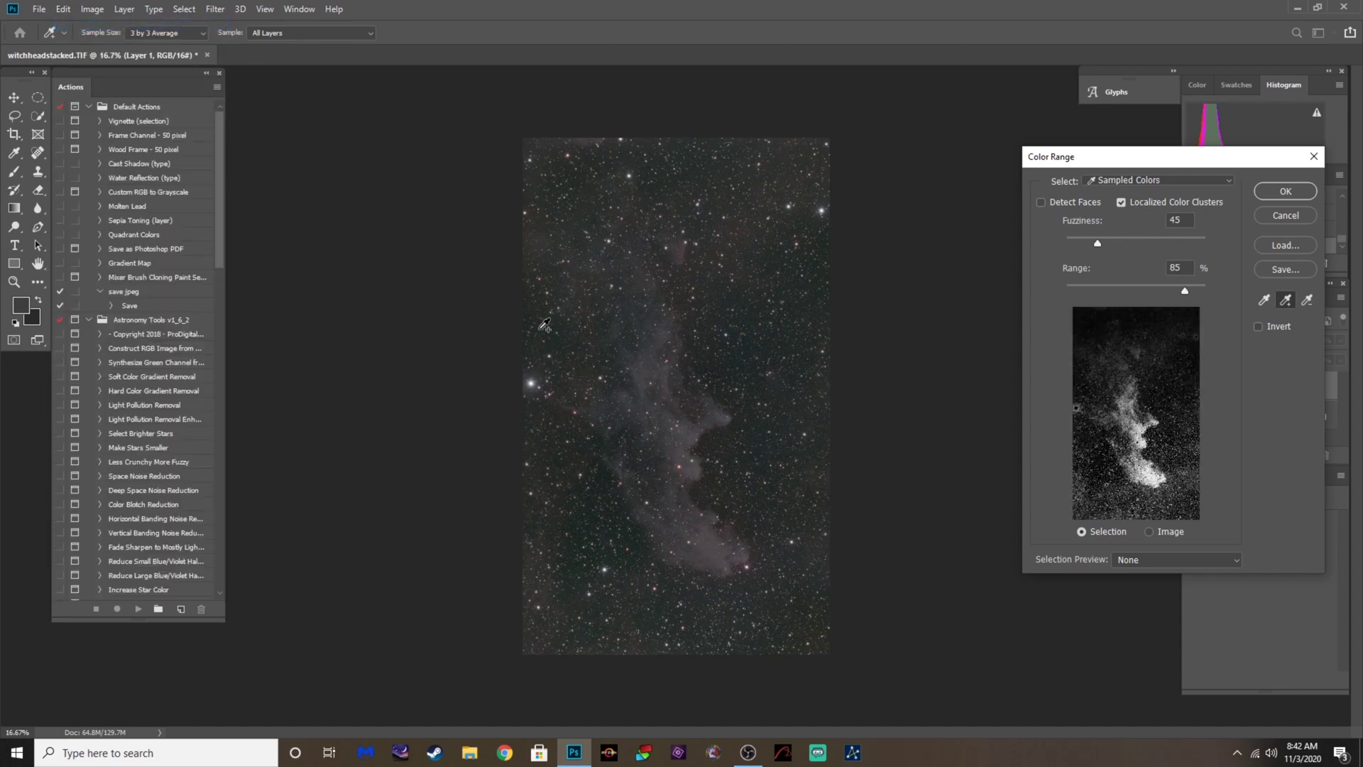
key(ctrl+plus)
scroll(566, 356, up, 3)
click(565, 344)
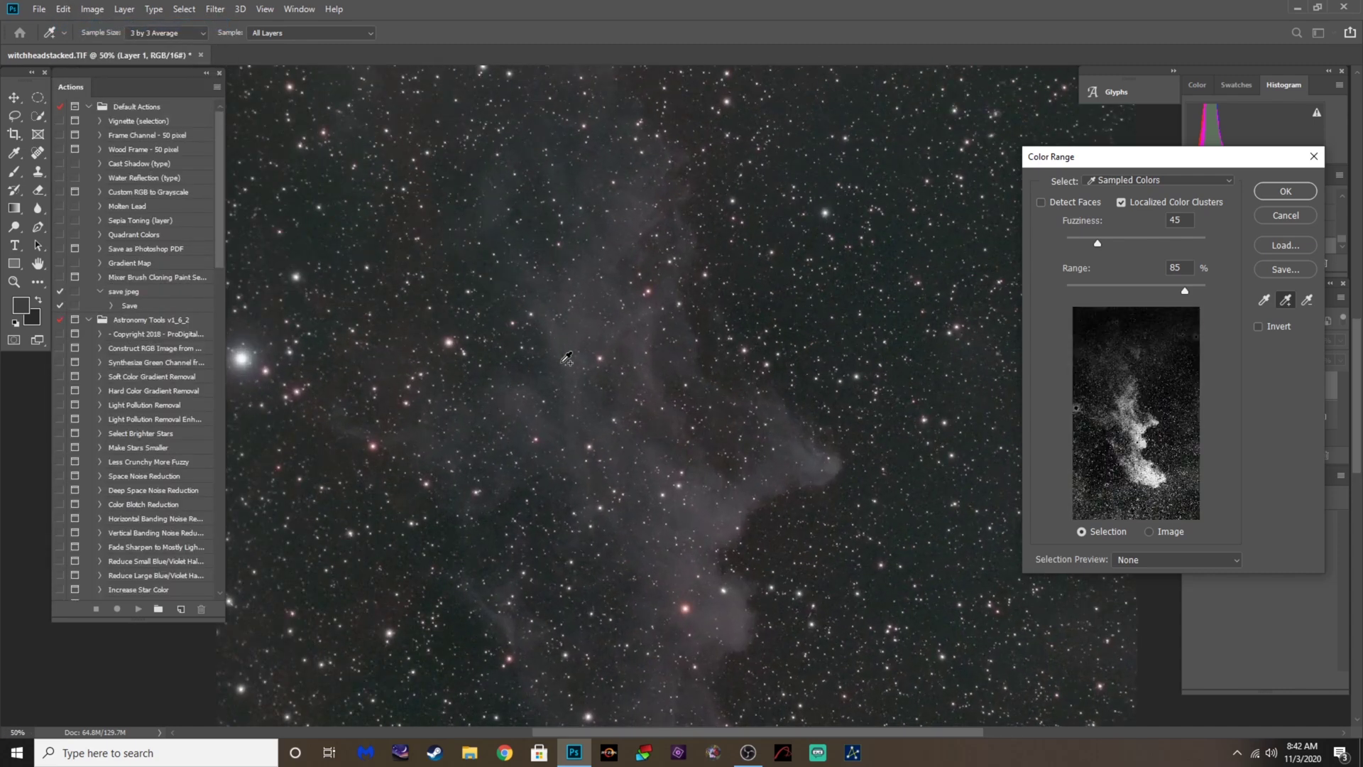
click(563, 337)
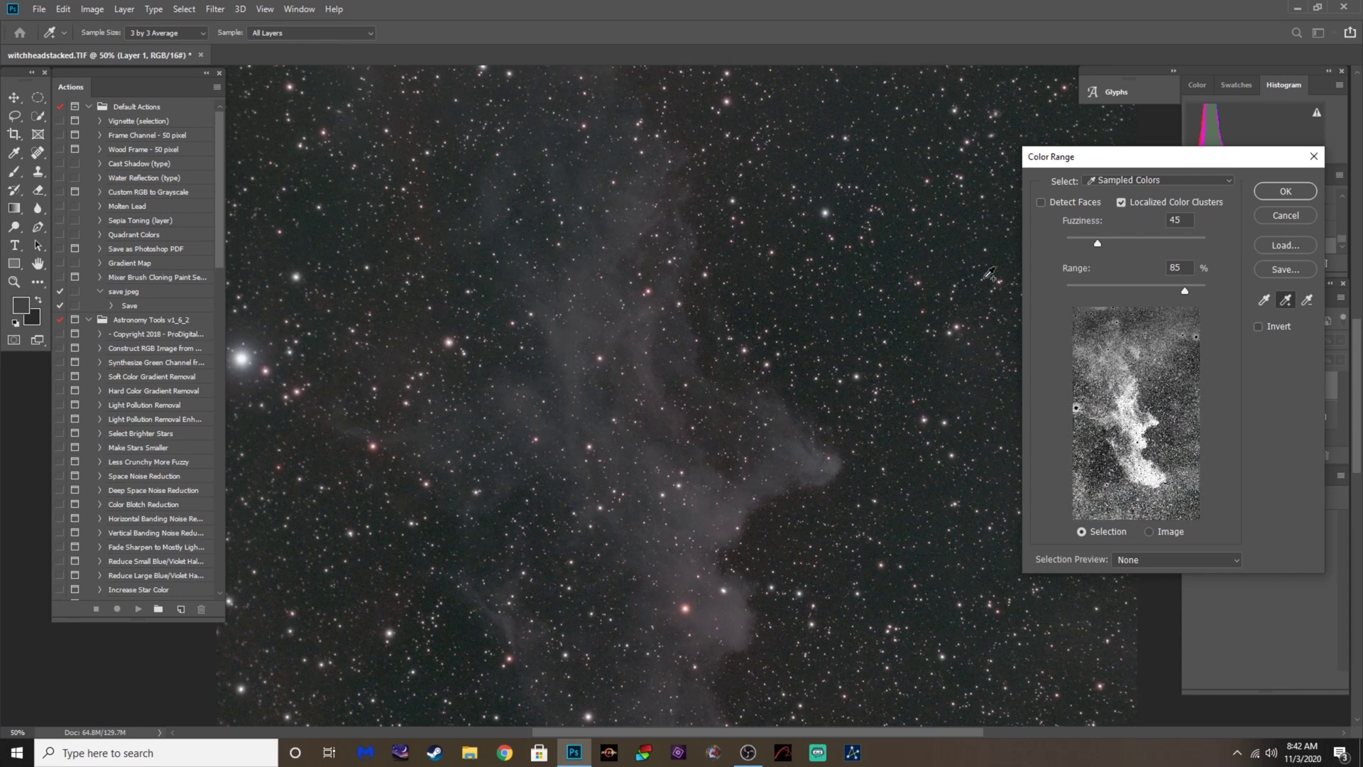
click(1284, 191)
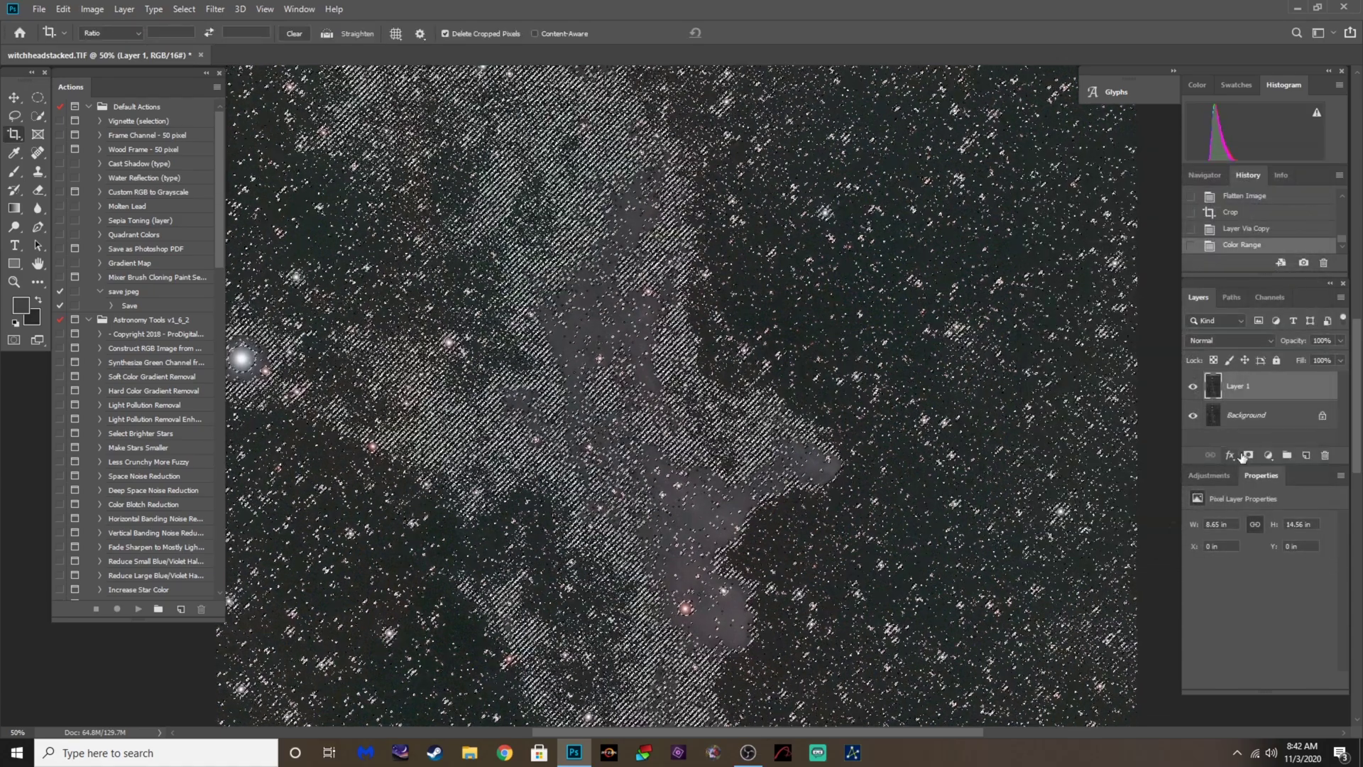
Add a layer mask to Layer 1 from the nebula selection and soften it with a 2.0-pixel Gaussian Blur
click(1250, 456)
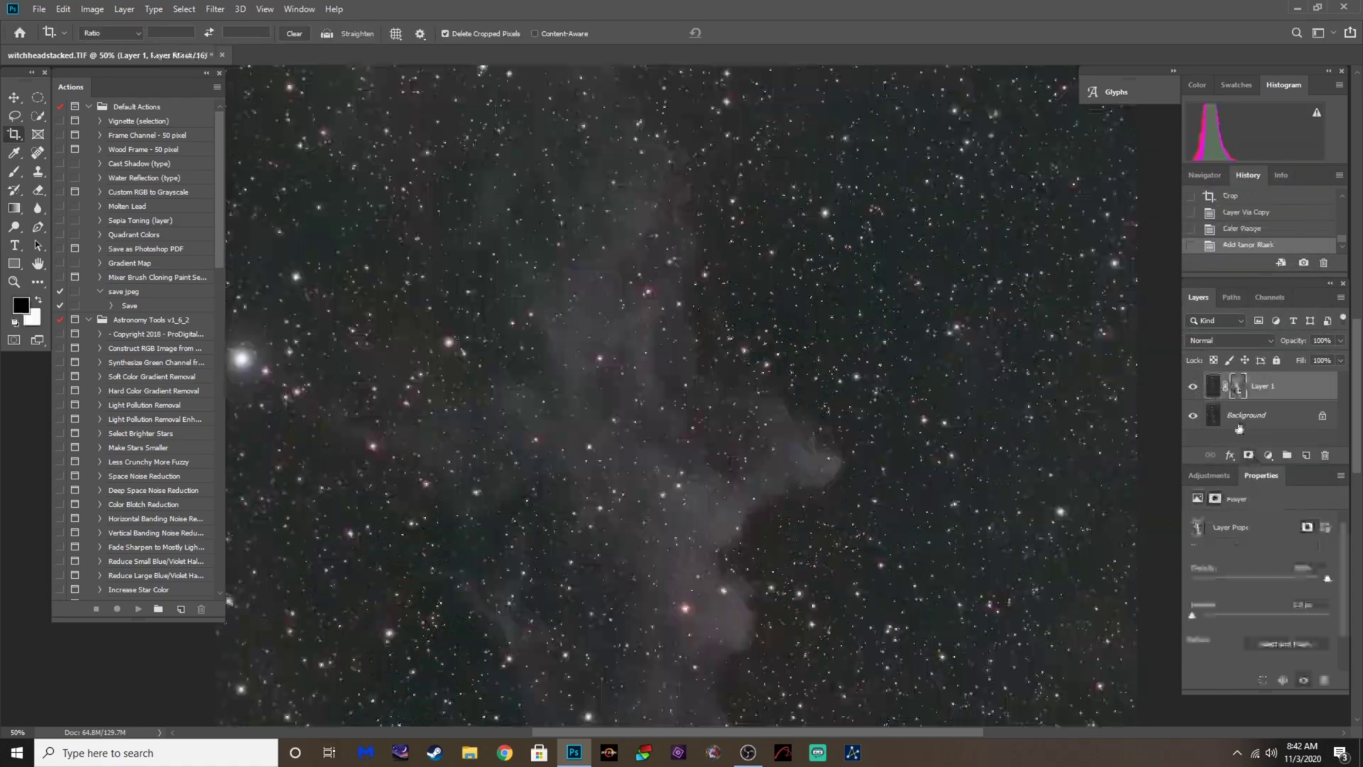
alt+click(1239, 387)
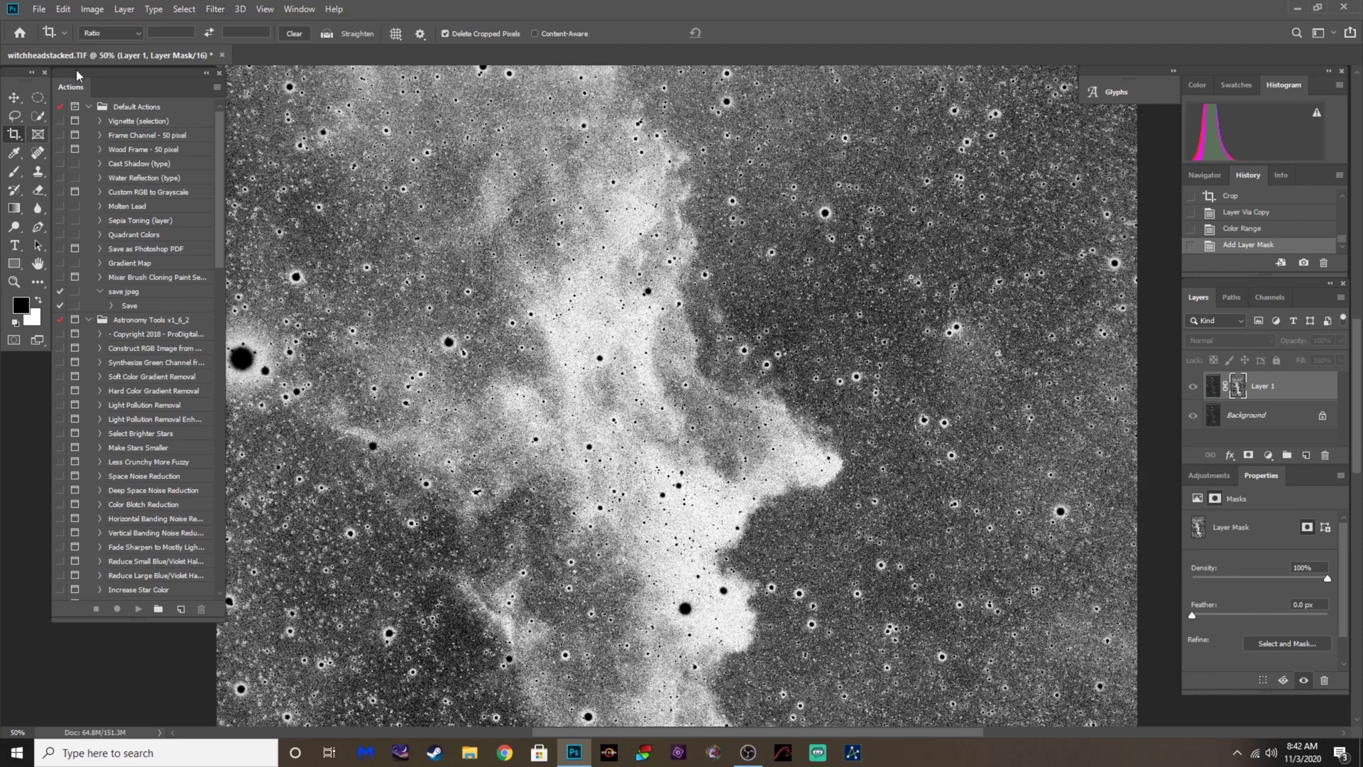
click(215, 9)
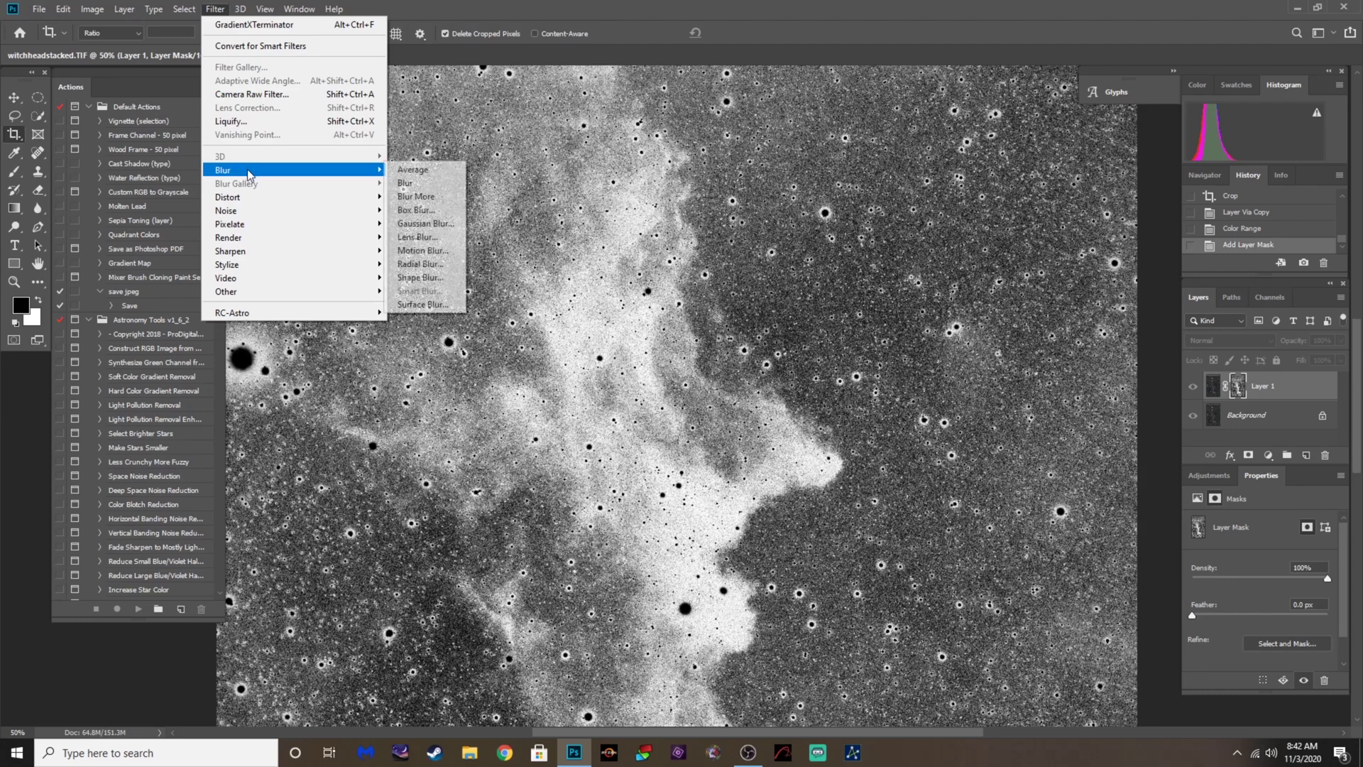
mouse_move(369, 170)
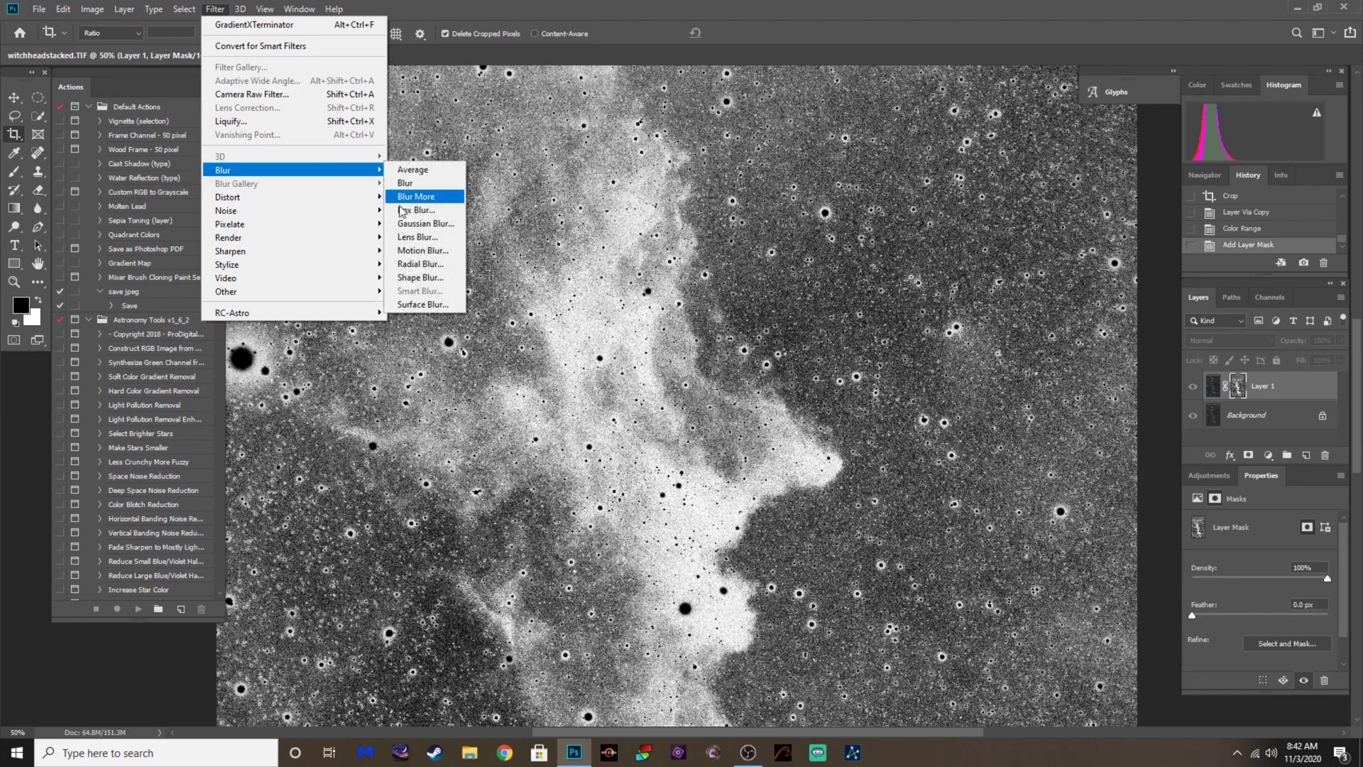
click(419, 225)
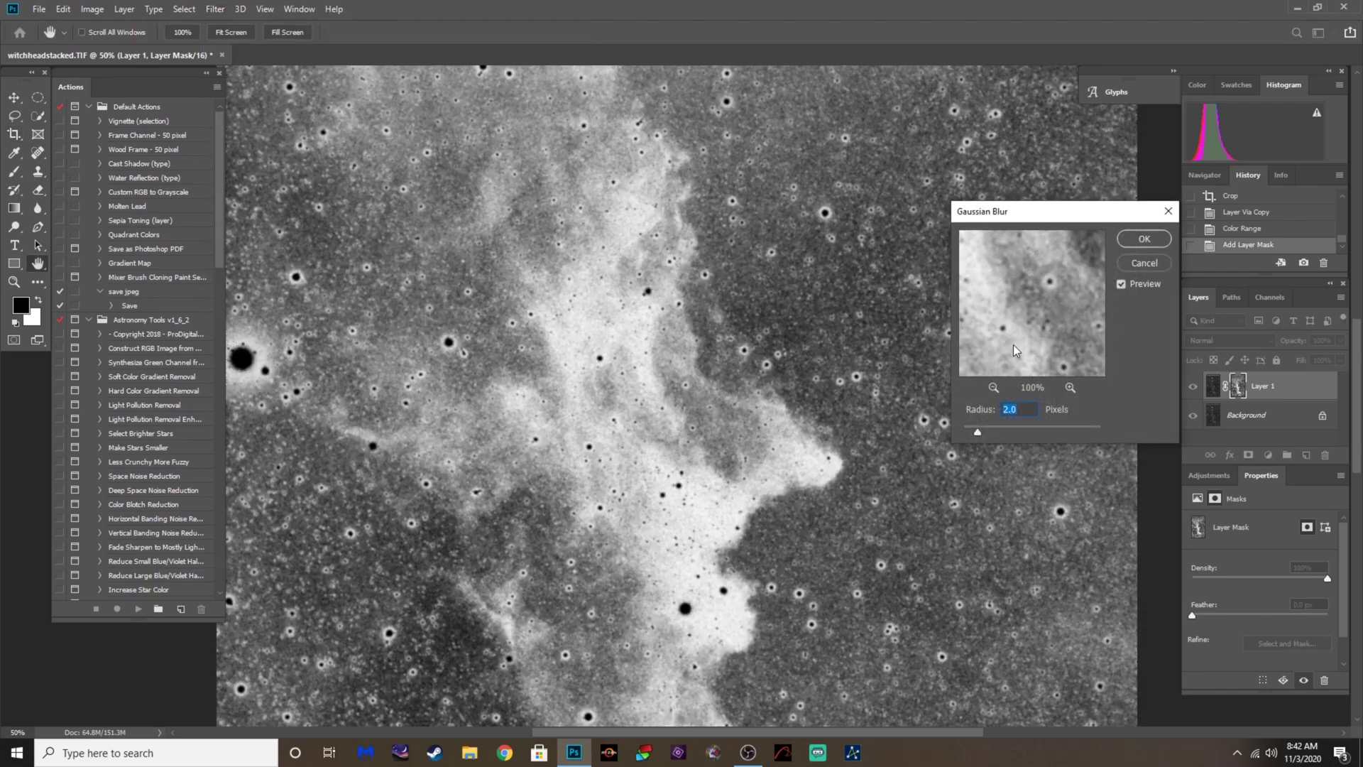
drag(1018, 319, 1005, 289)
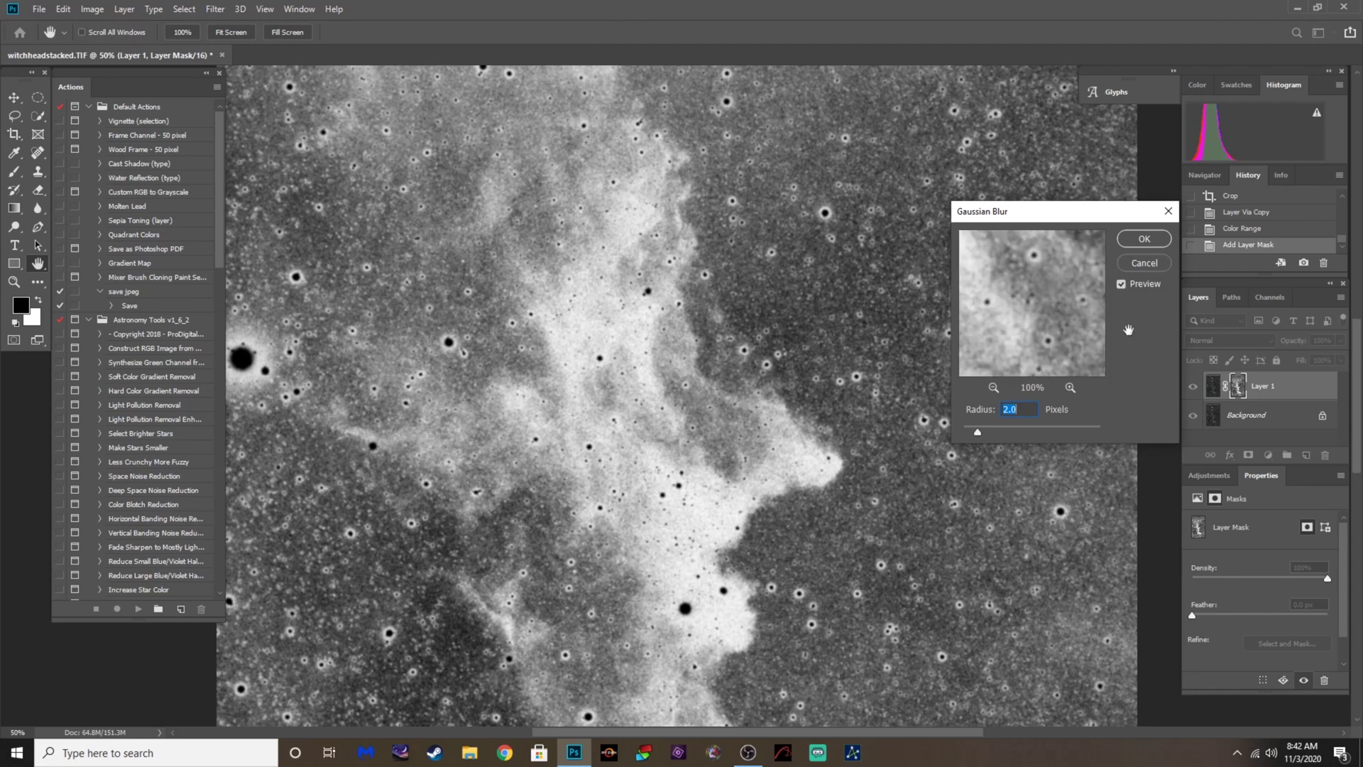
click(1140, 243)
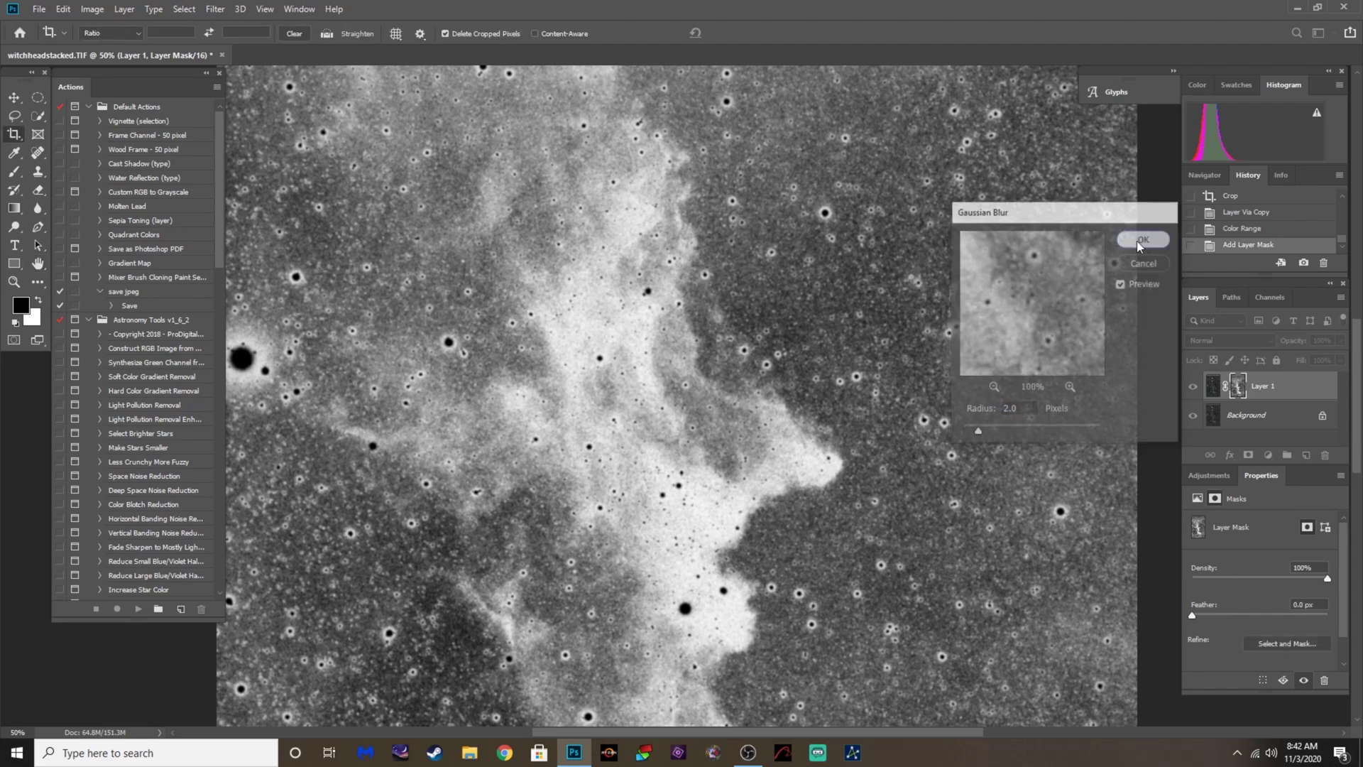
Invert Layer 1's mask with Ctrl+I so the sky turns white and the nebula black
click(1212, 392)
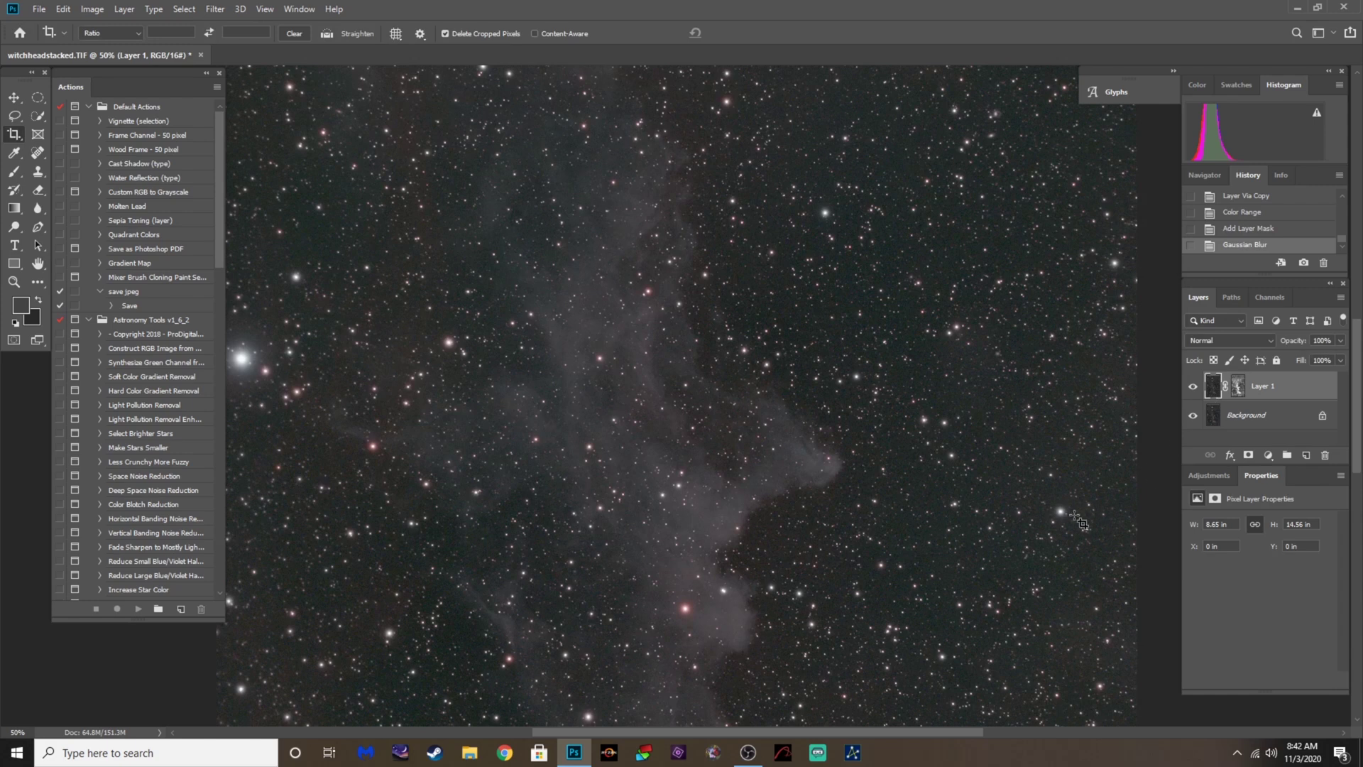
key(ctrl+minus)
key(ctrl+minus)
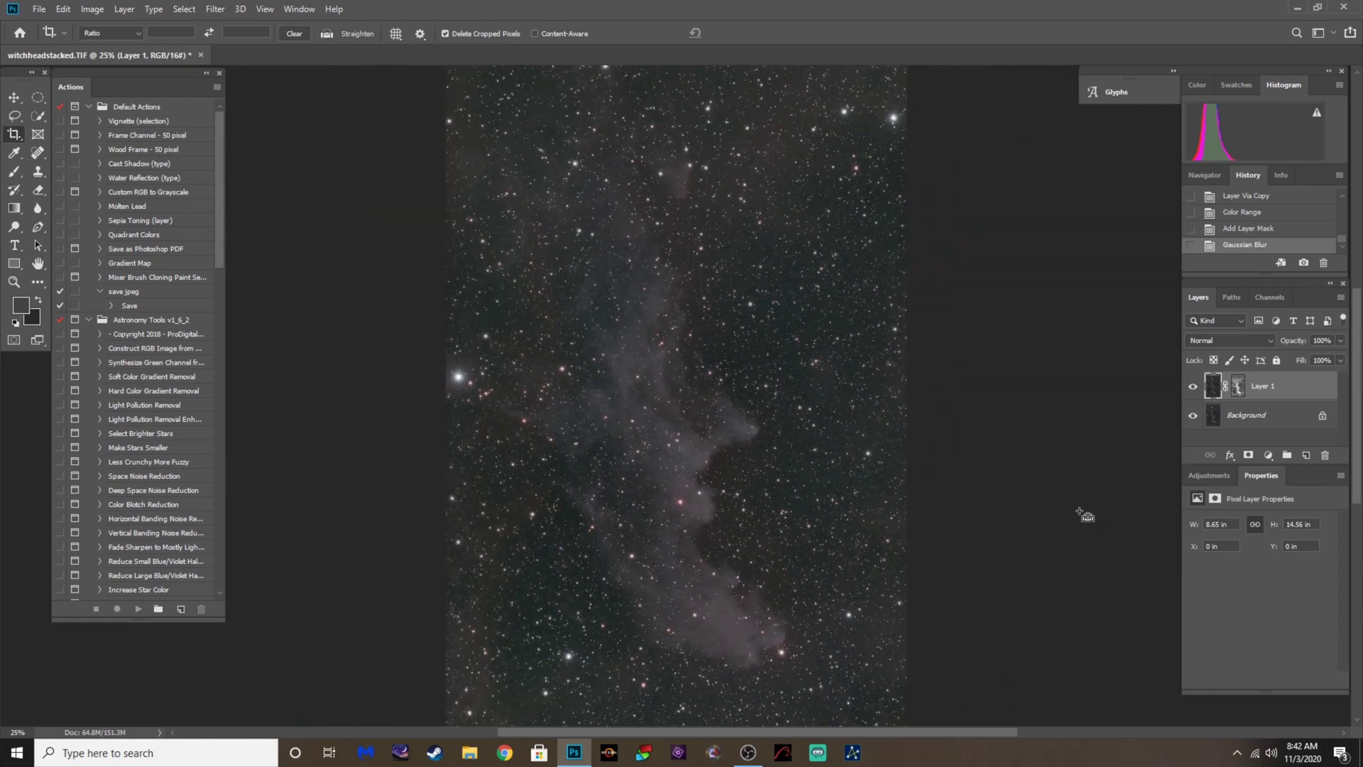
click(1238, 389)
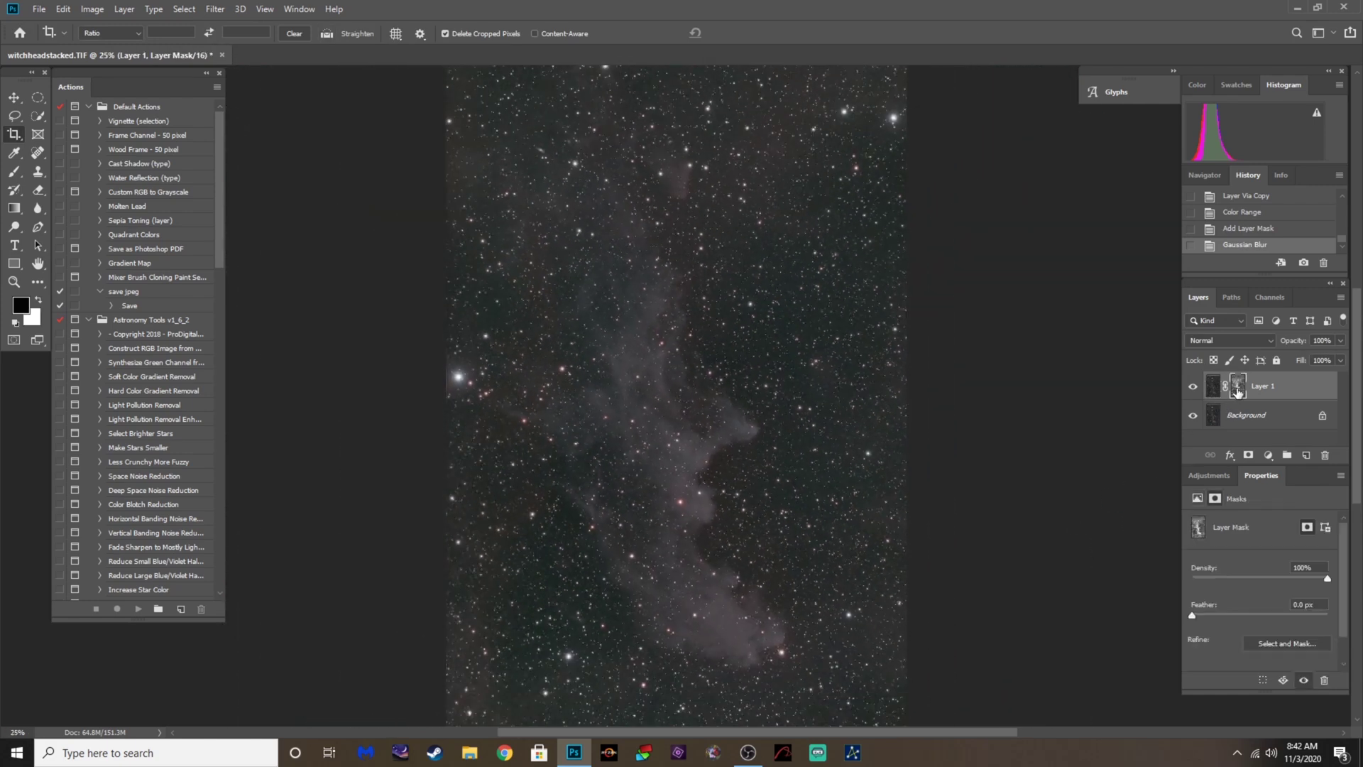
key(ctrl+plus)
key(ctrl+plus)
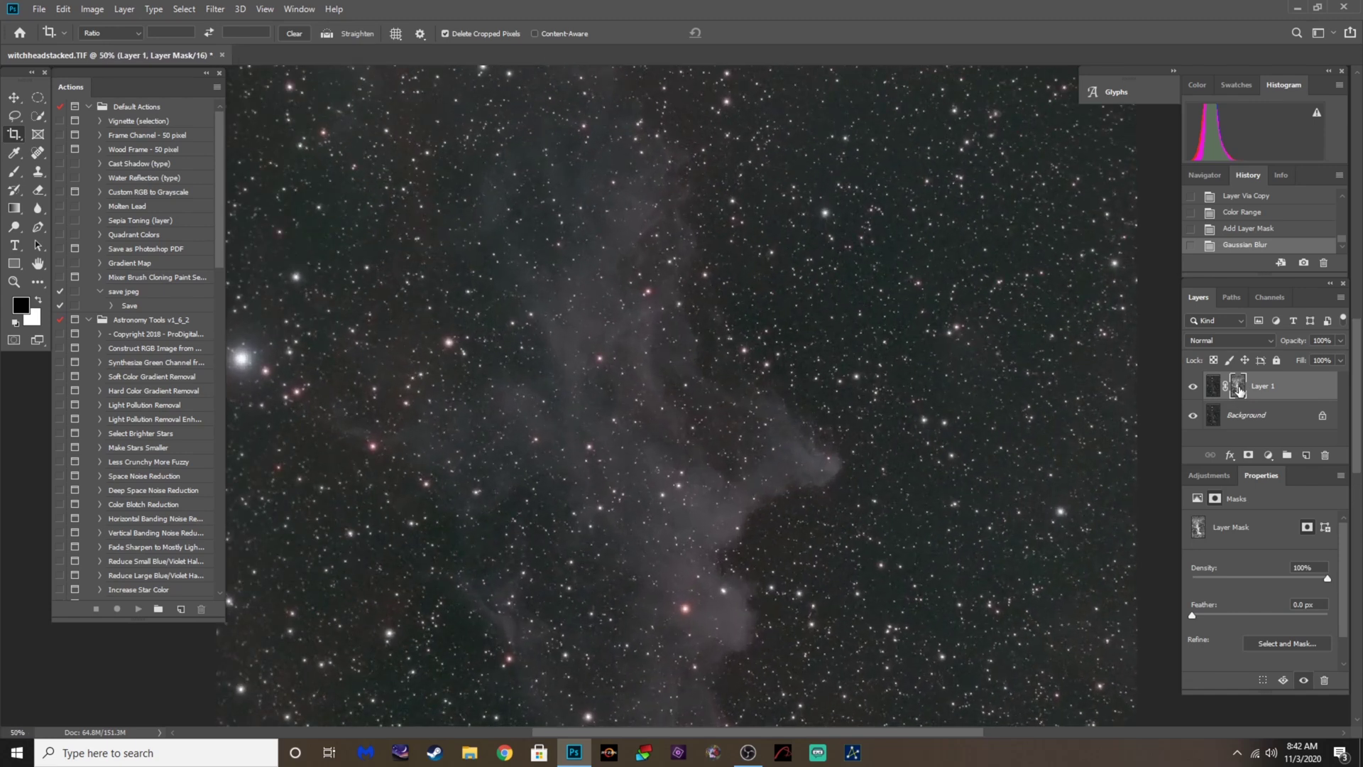
alt+click(1238, 389)
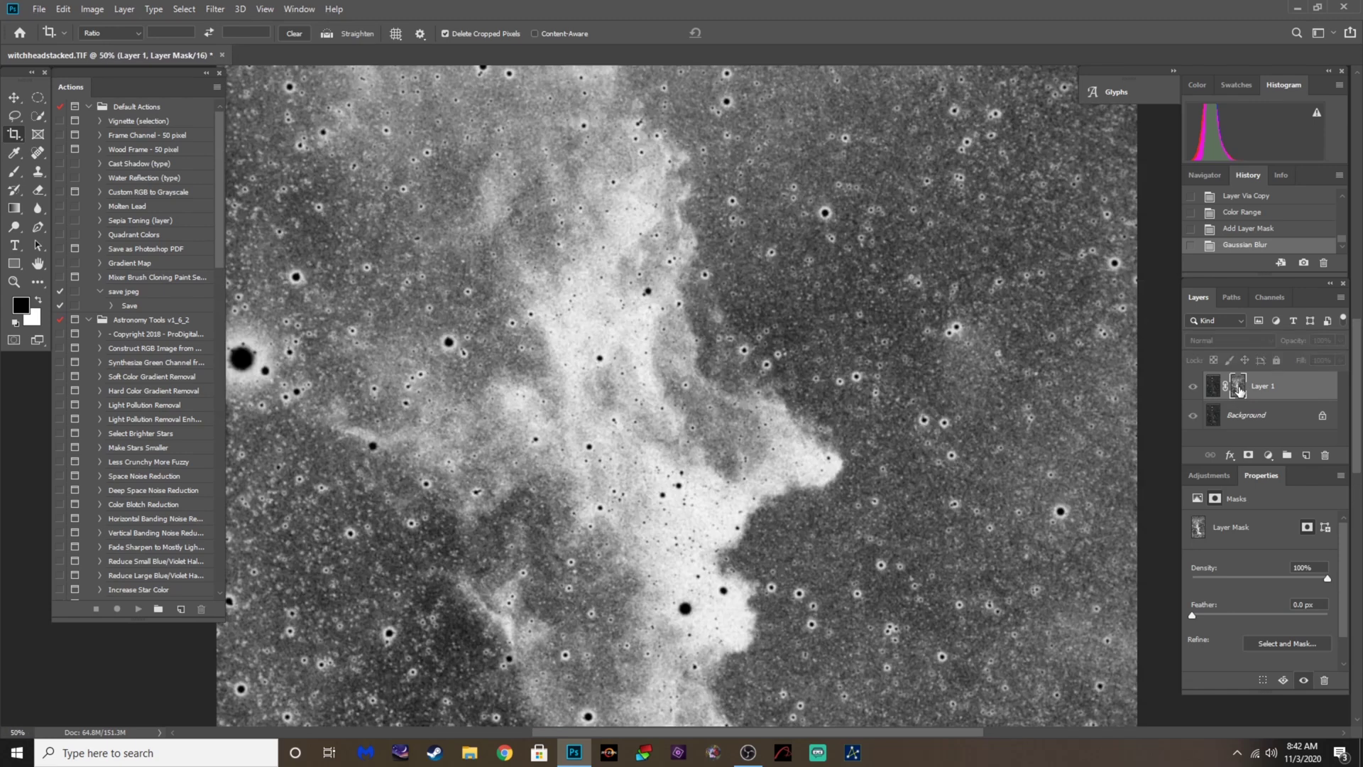
key(ctrl+i)
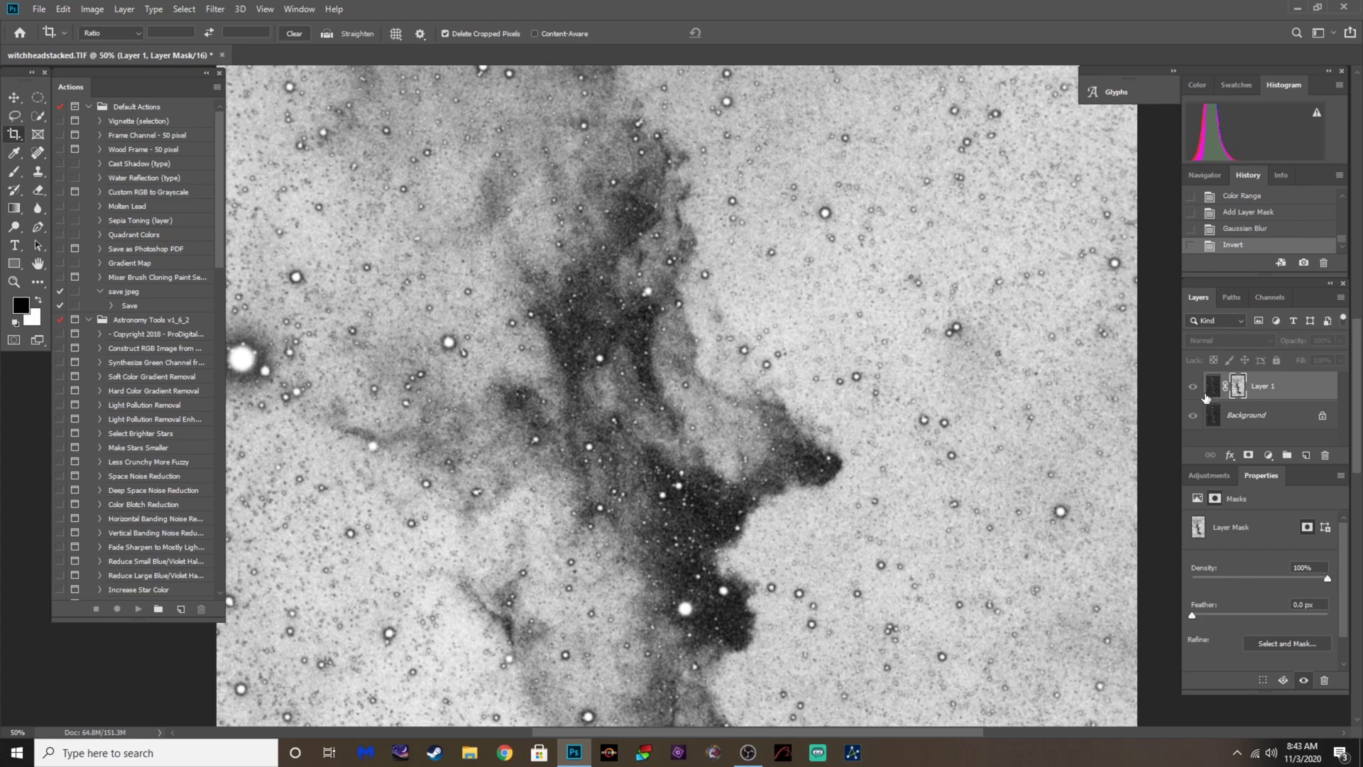
key(ctrl+0)
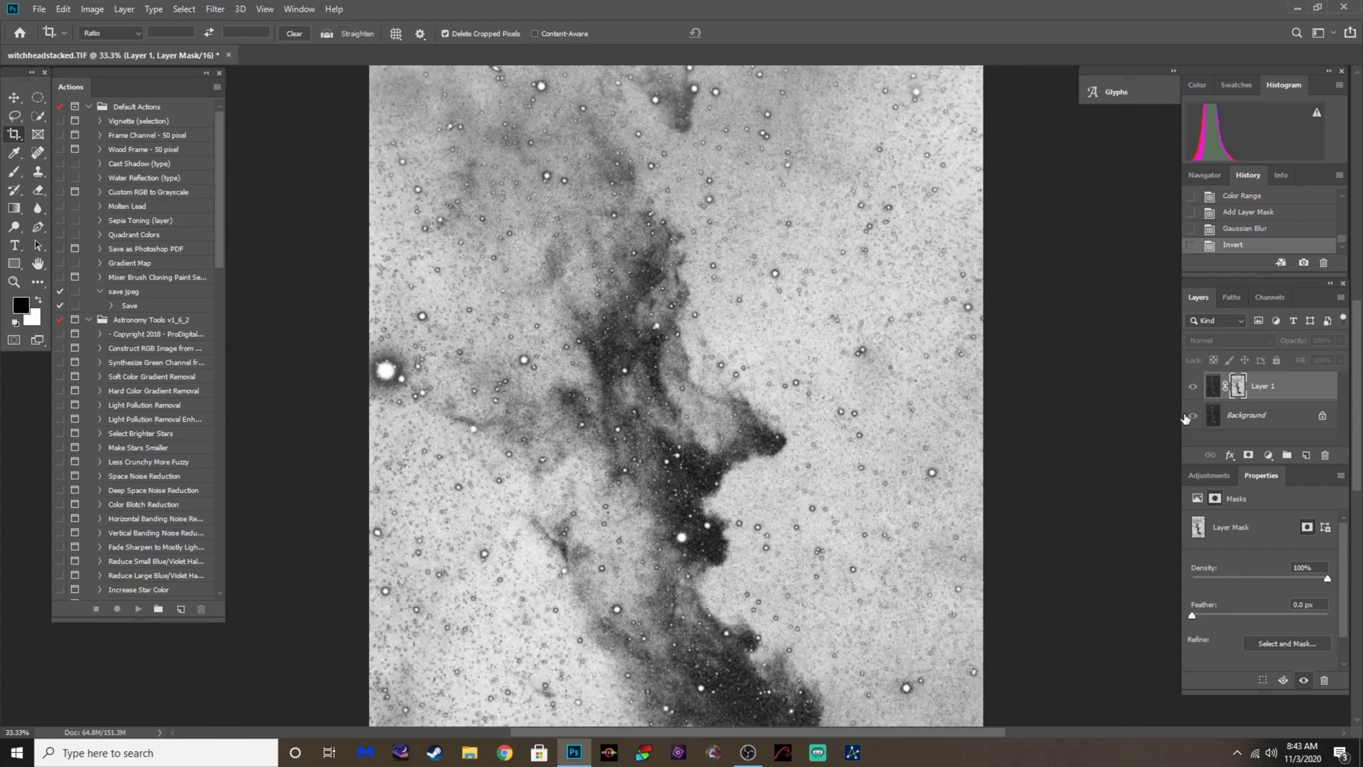
key(ctrl+plus)
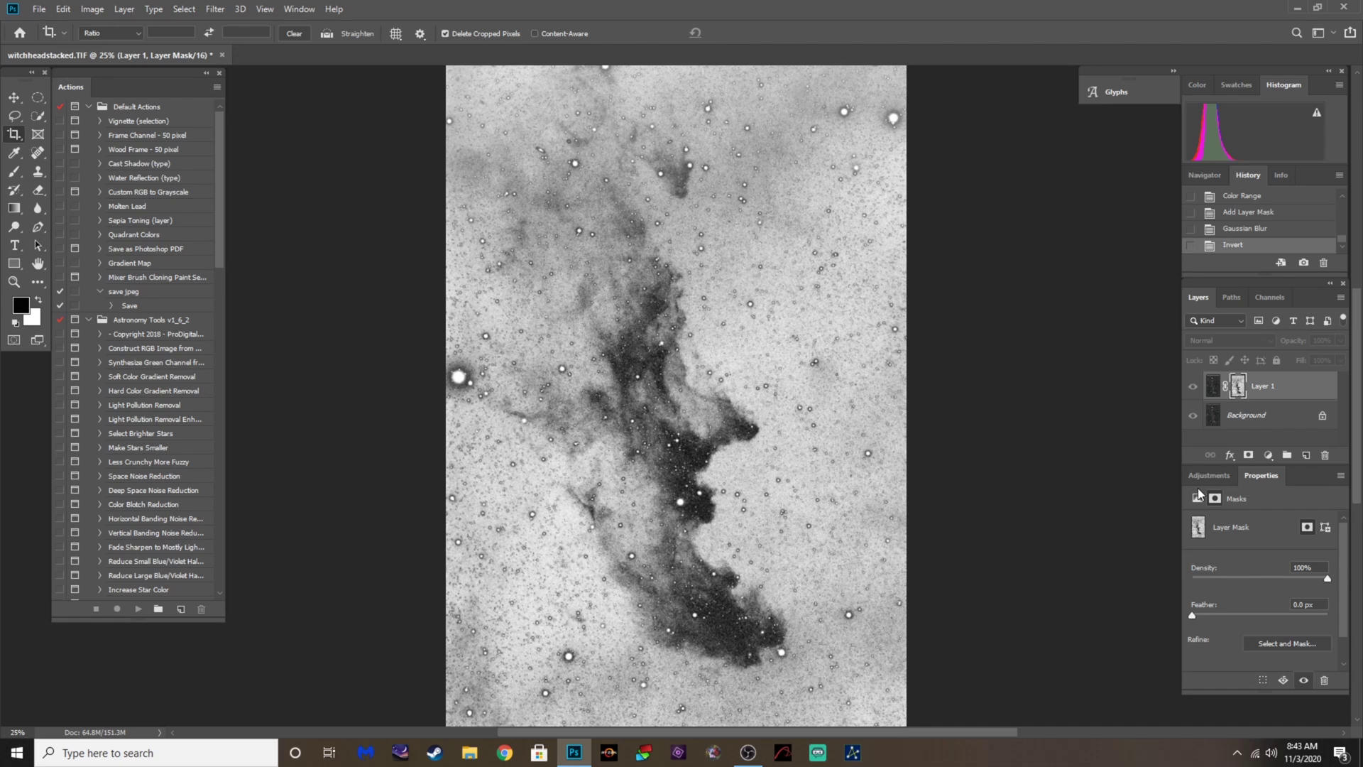
Darken Layer 1's mask with Curves by raising the black point and pulling the midtones down
key(ctrl+m)
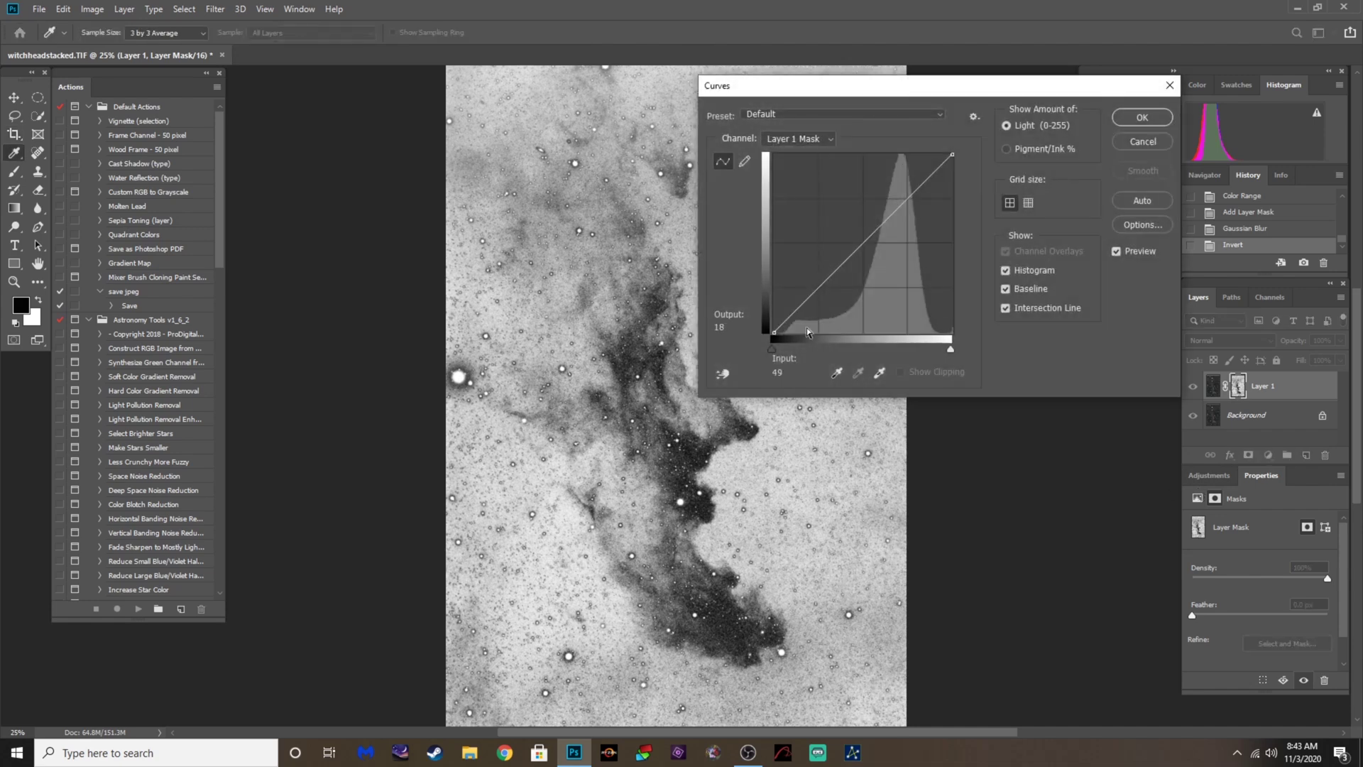
drag(773, 335, 798, 342)
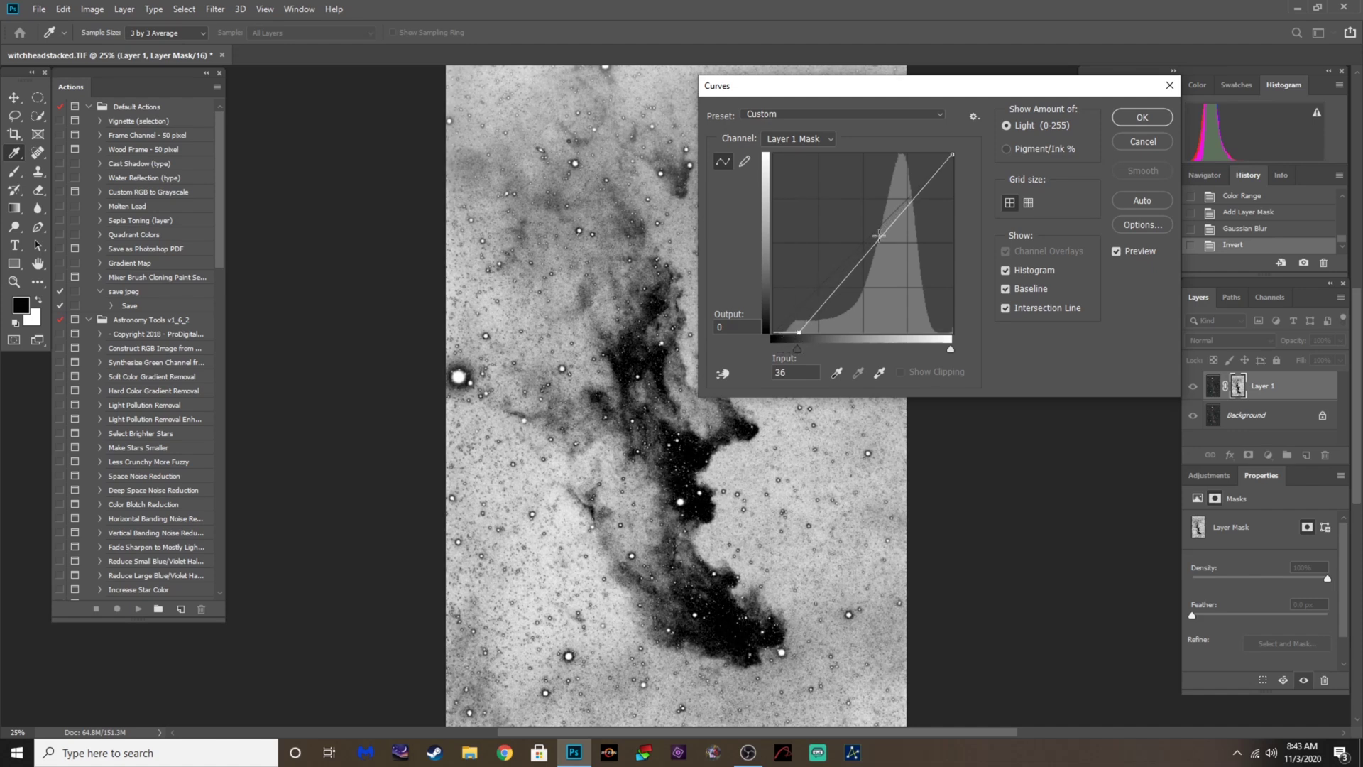
drag(879, 237, 892, 241)
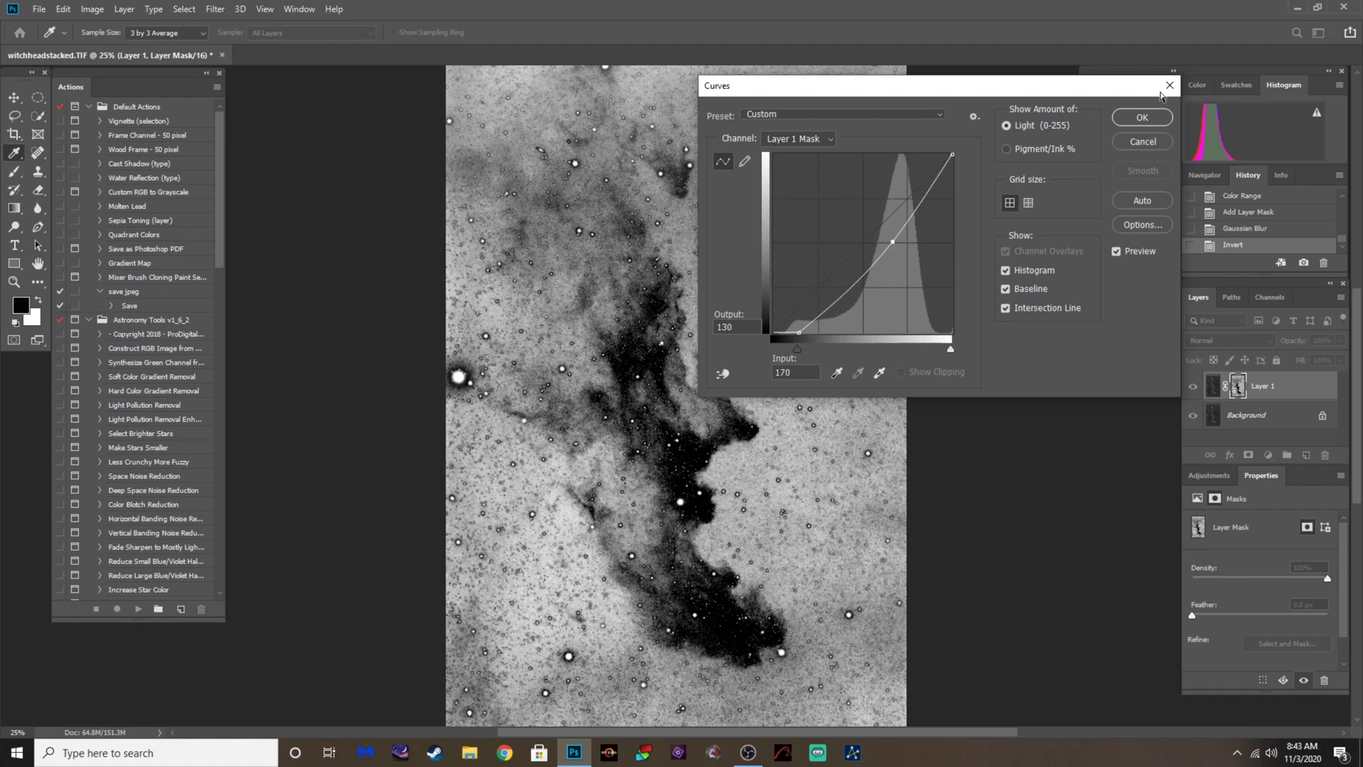
click(1142, 118)
key(c)
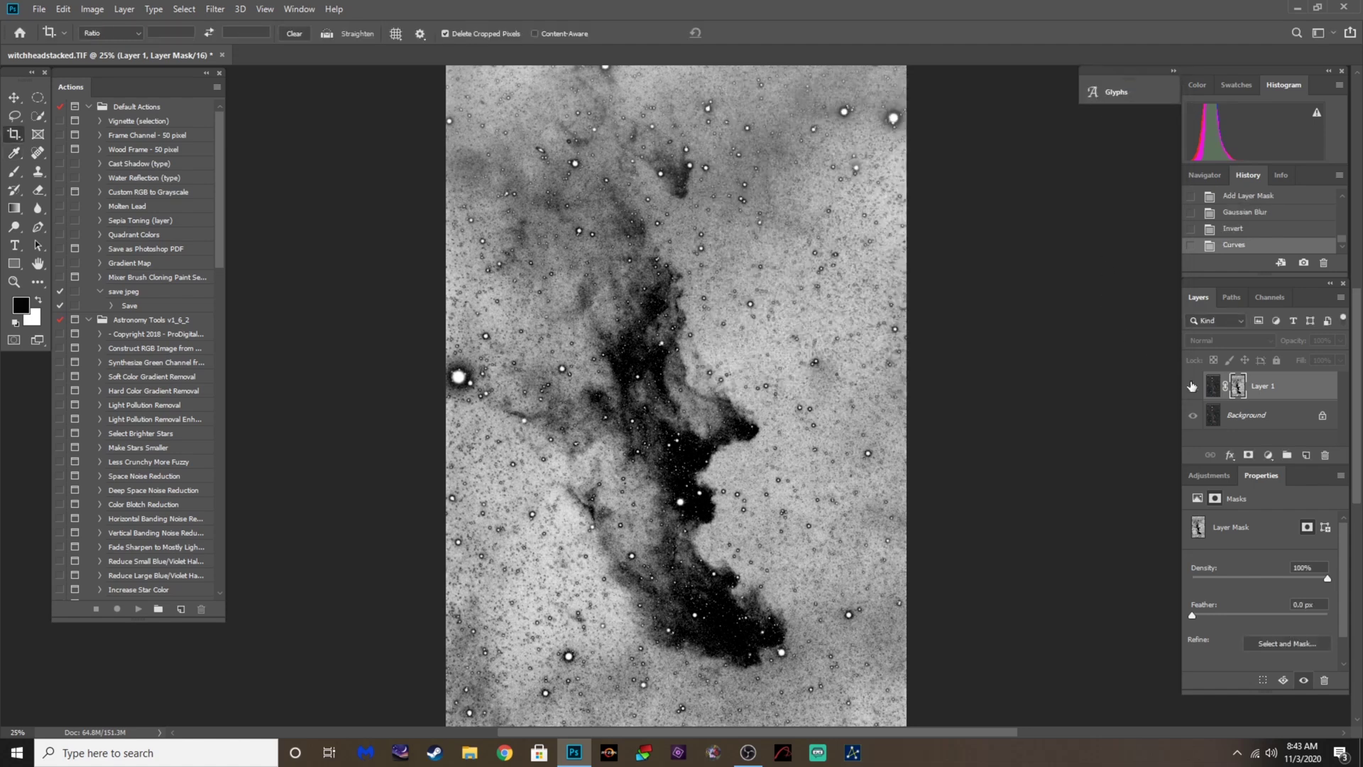
click(1210, 392)
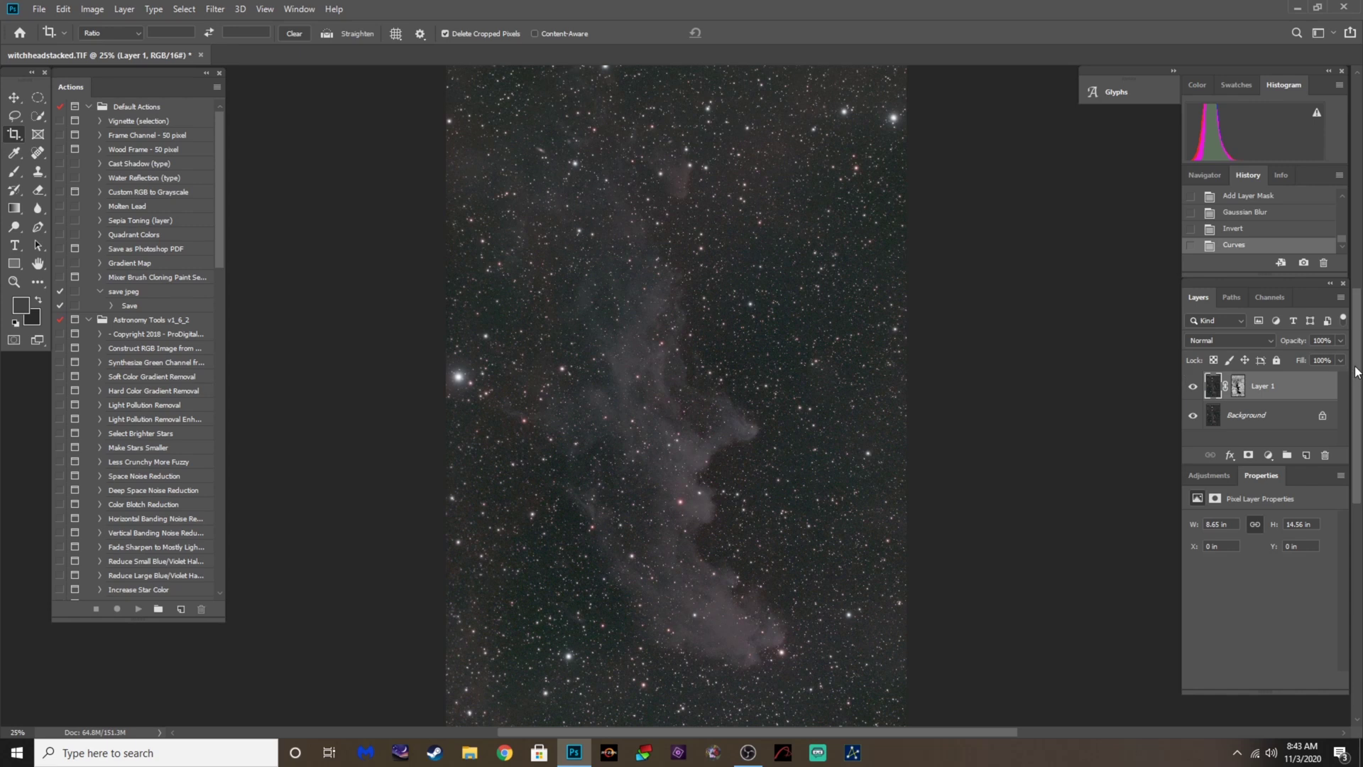
Apply Hue/Saturation to Layer 1 and drop the Greens saturation to -100
drag(1354, 370, 1352, 331)
scroll(1352, 331, down, 3)
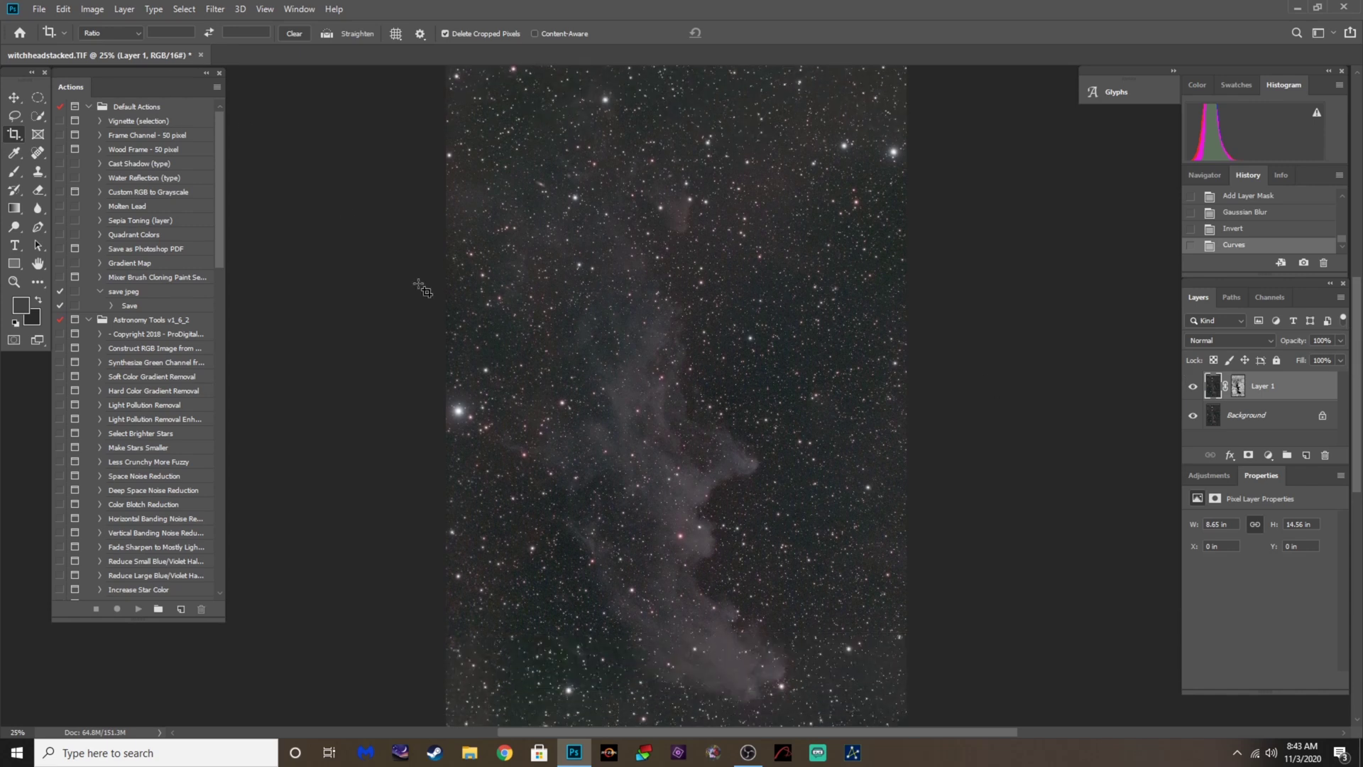
key(ctrl+u)
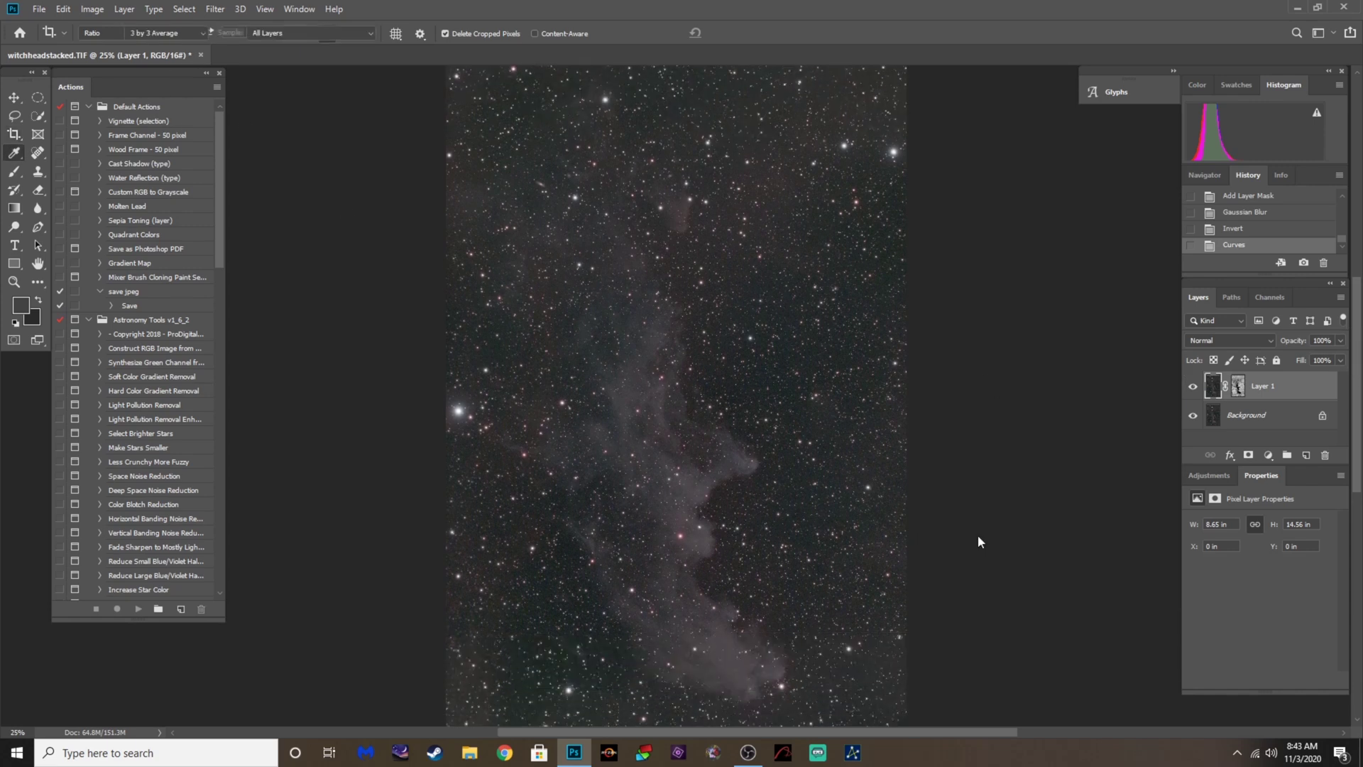
drag(841, 195, 999, 213)
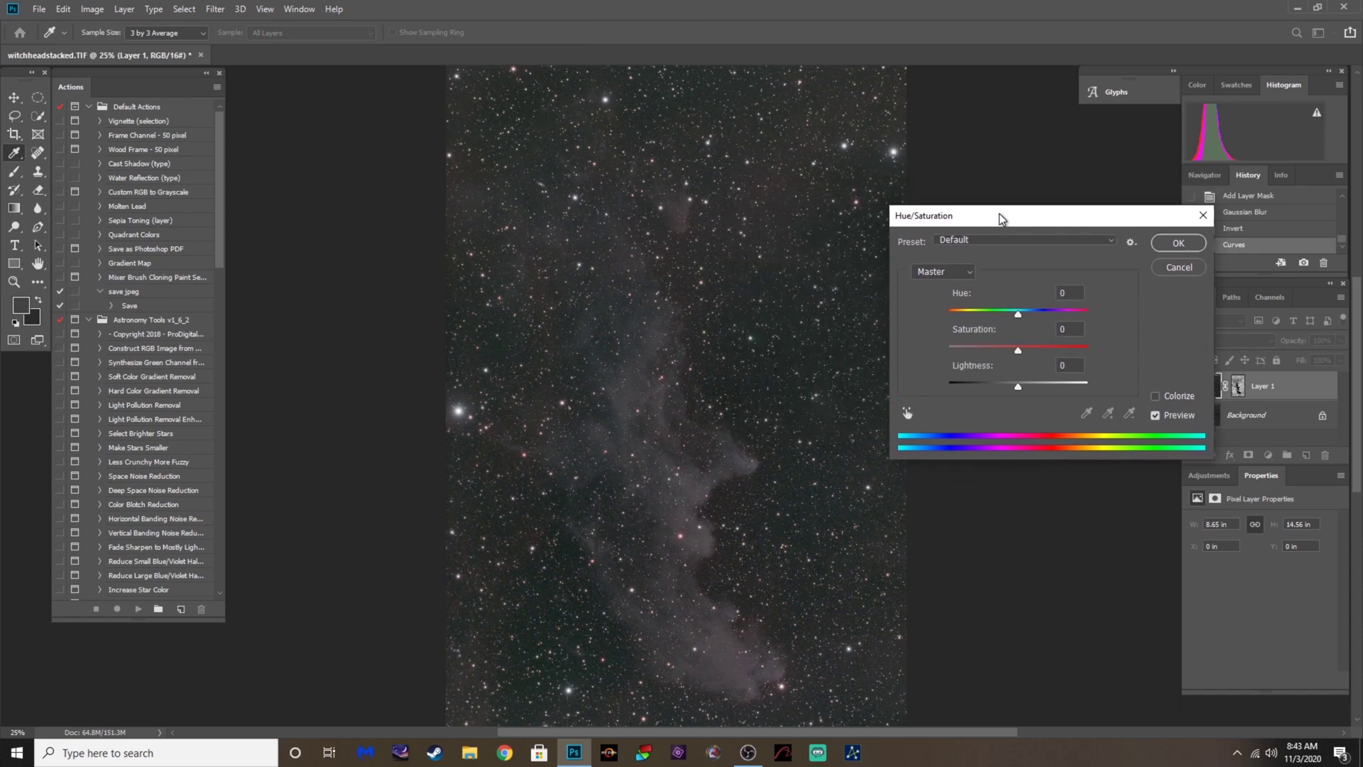
click(960, 270)
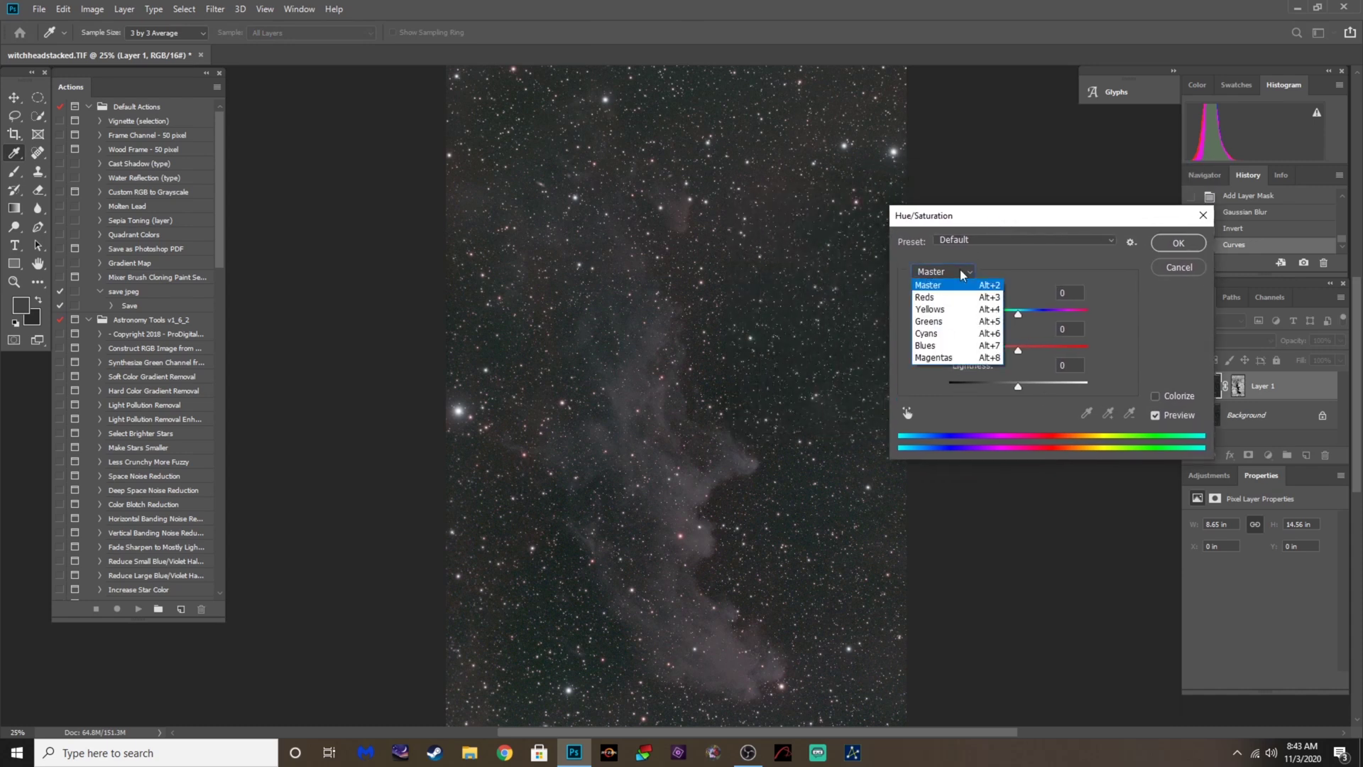
click(943, 321)
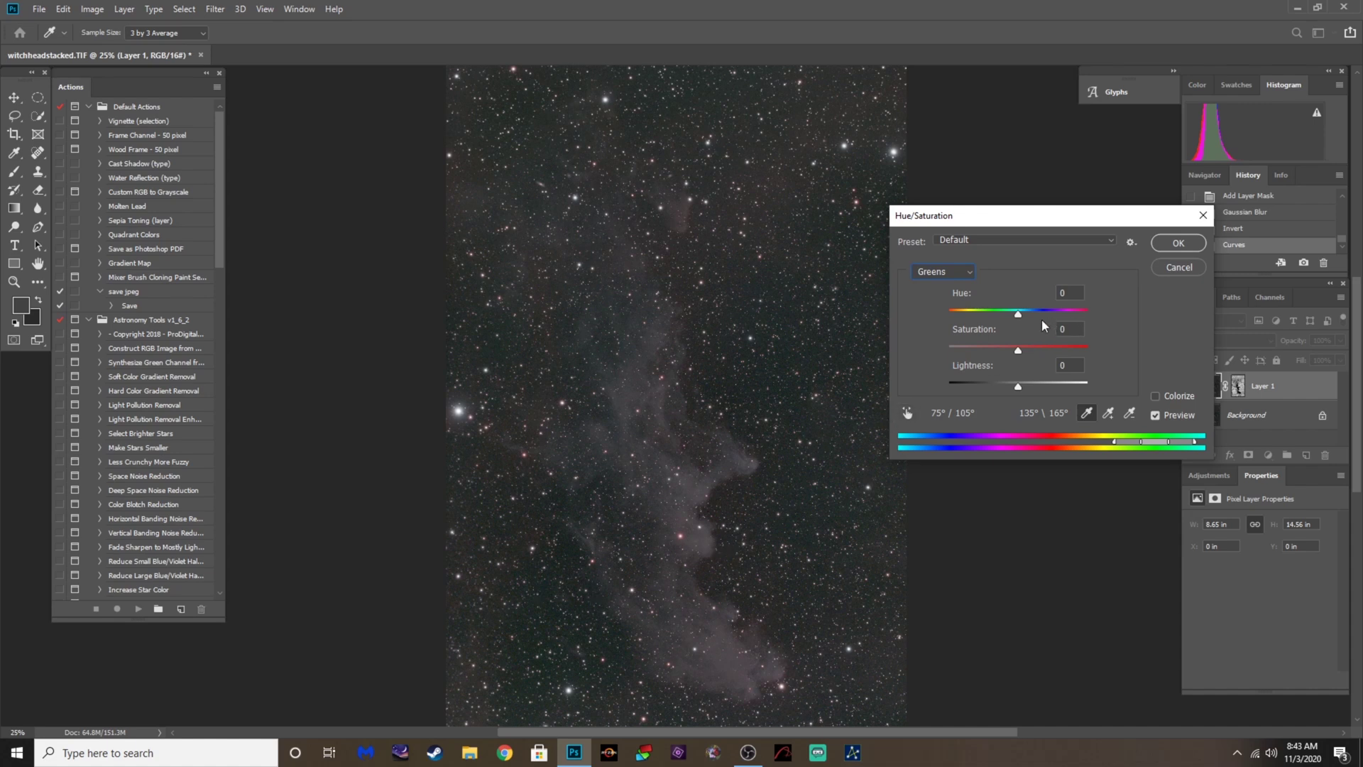
mouse_move(1018, 314)
mouse_down()
mouse_move(965, 312)
mouse_move(1019, 313)
mouse_up()
click(930, 274)
click(933, 271)
drag(1017, 350, 913, 342)
Desaturate the Yellows, Cyans and Blues ranges to -100 and apply the adjustment
click(943, 276)
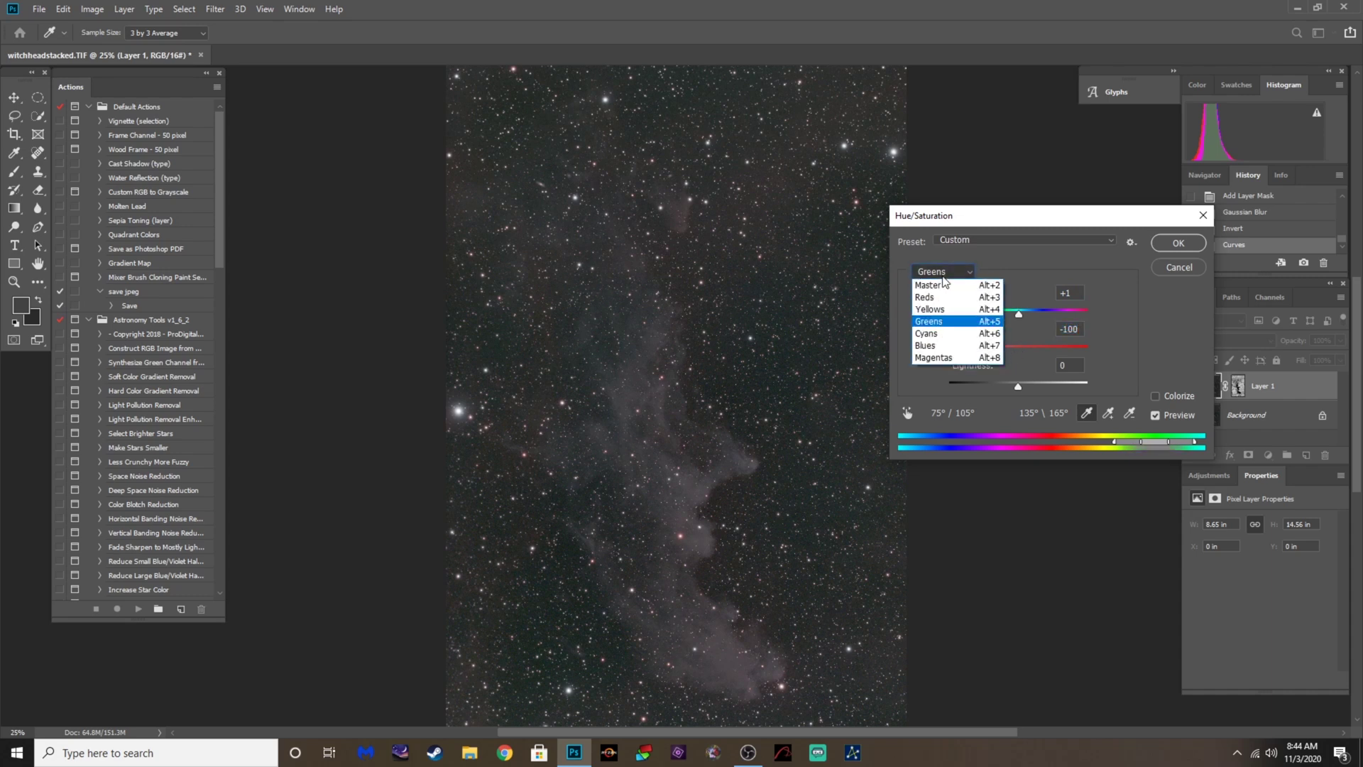
click(957, 328)
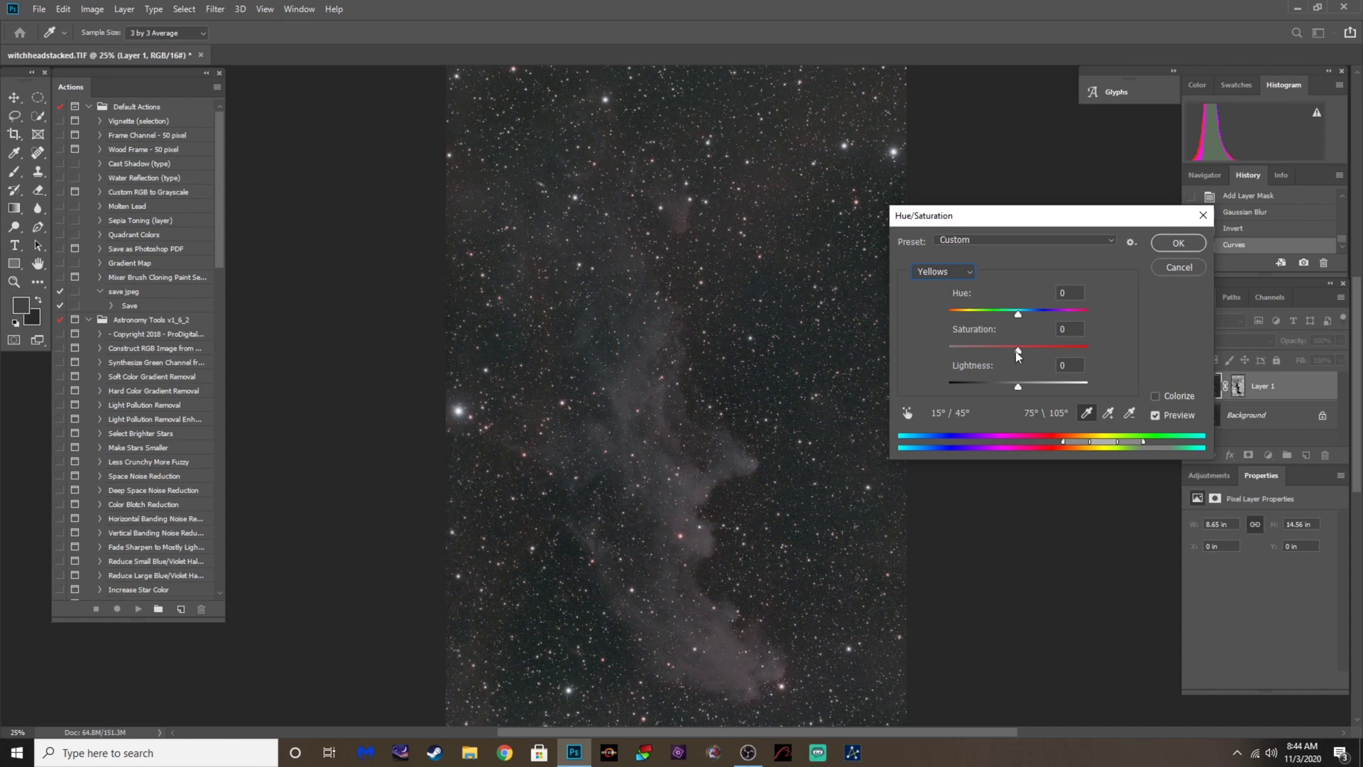
drag(1018, 351, 1155, 356)
drag(1146, 350, 827, 359)
click(947, 272)
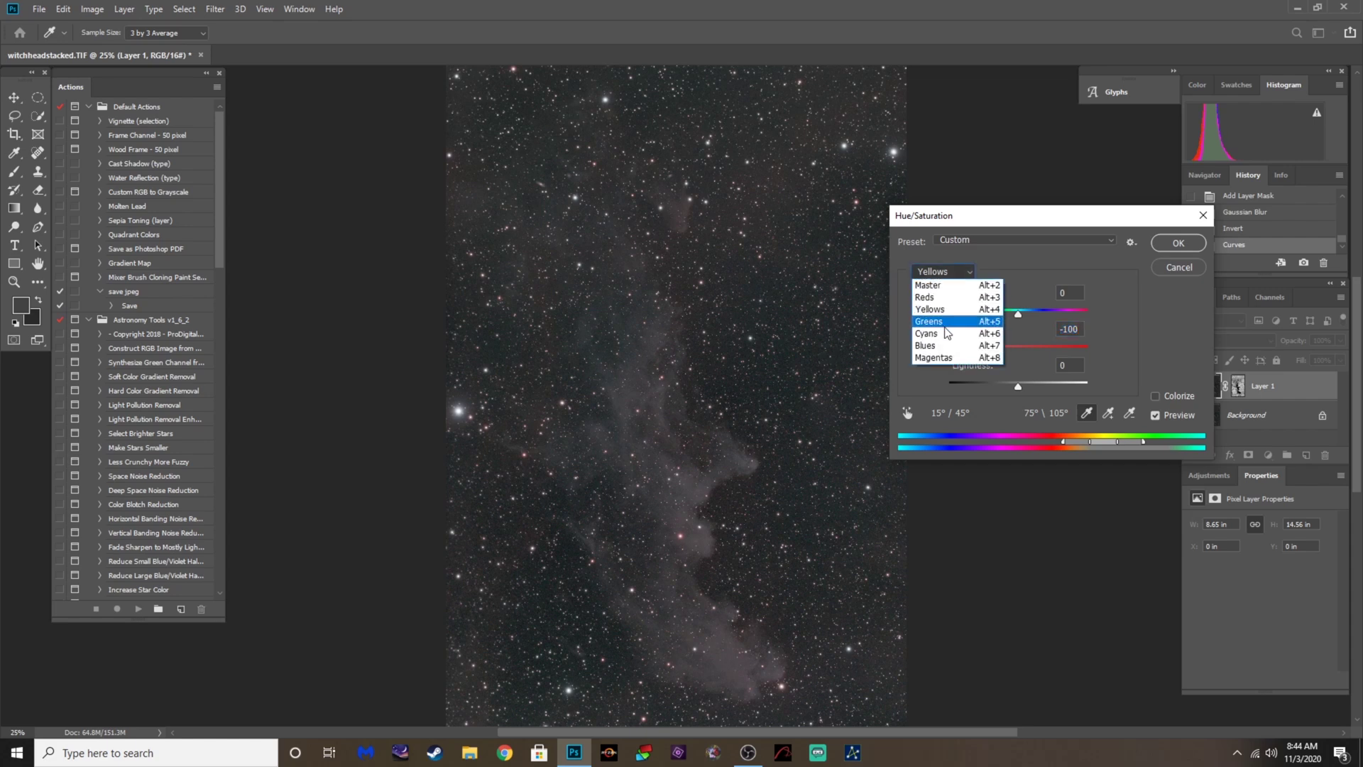
click(994, 330)
drag(1018, 351, 834, 373)
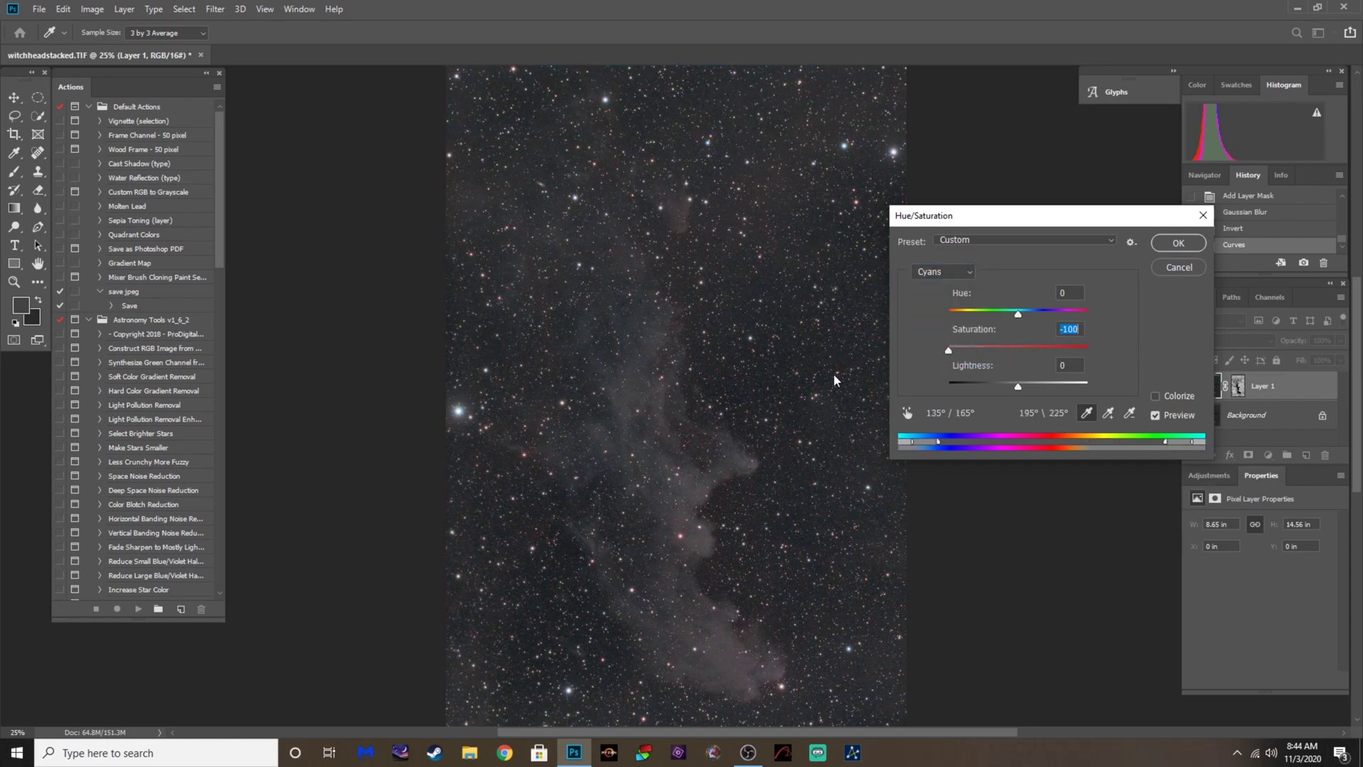
click(932, 279)
click(935, 355)
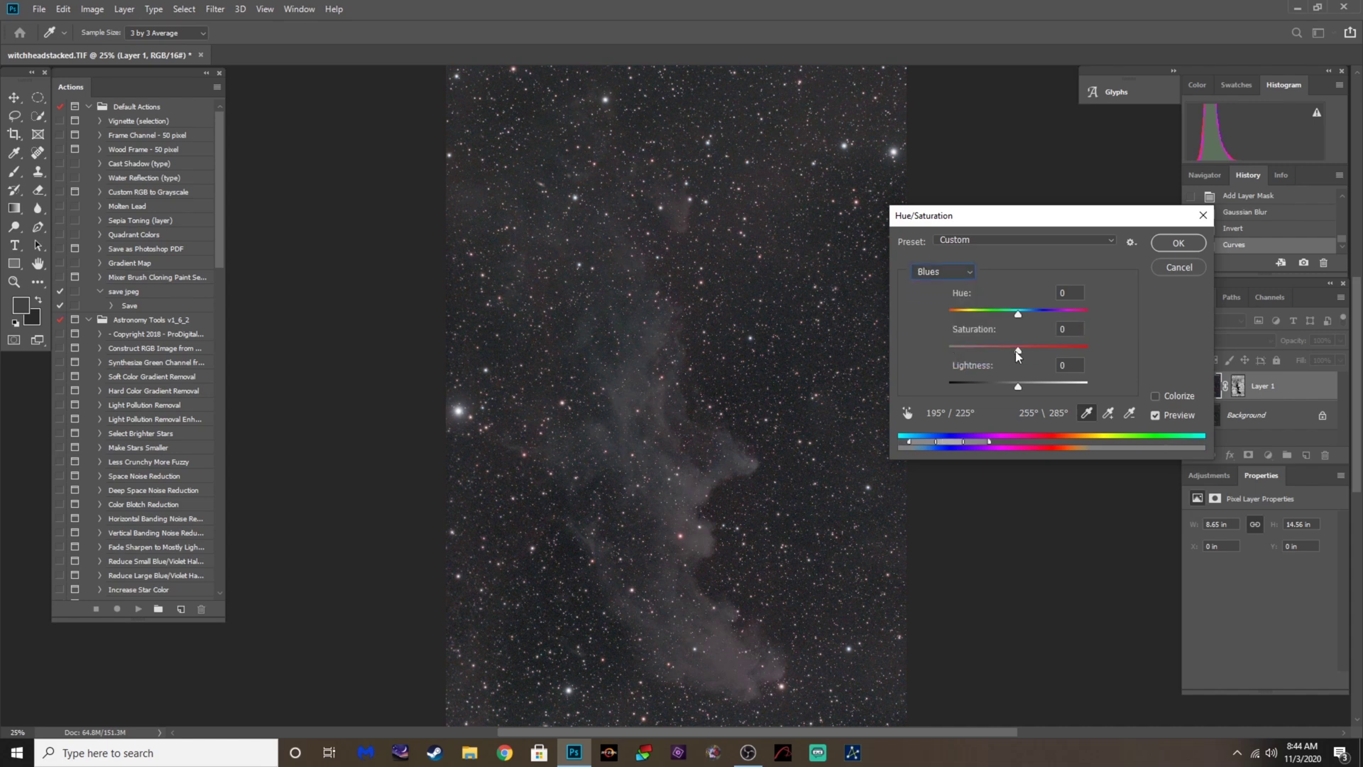
drag(1018, 350, 852, 367)
click(1177, 243)
key(c)
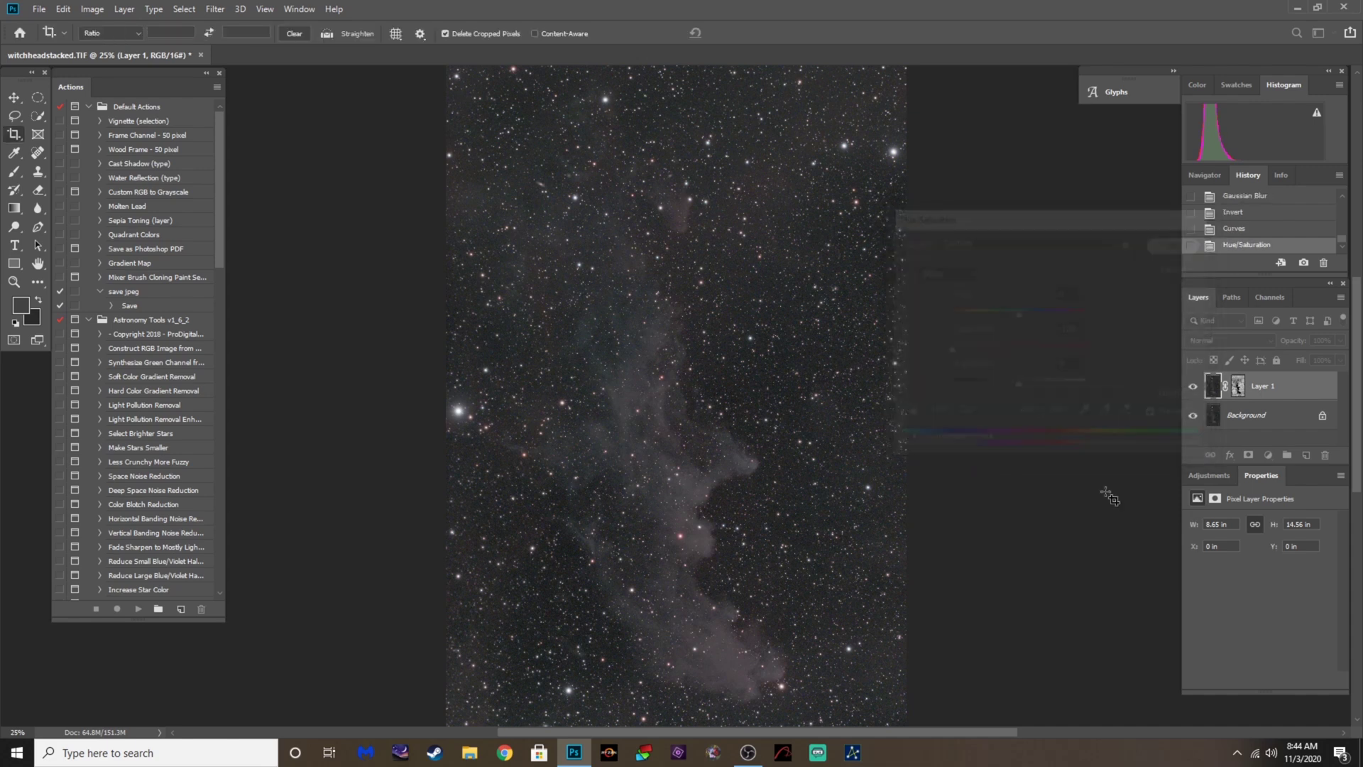
key(ctrl+minus)
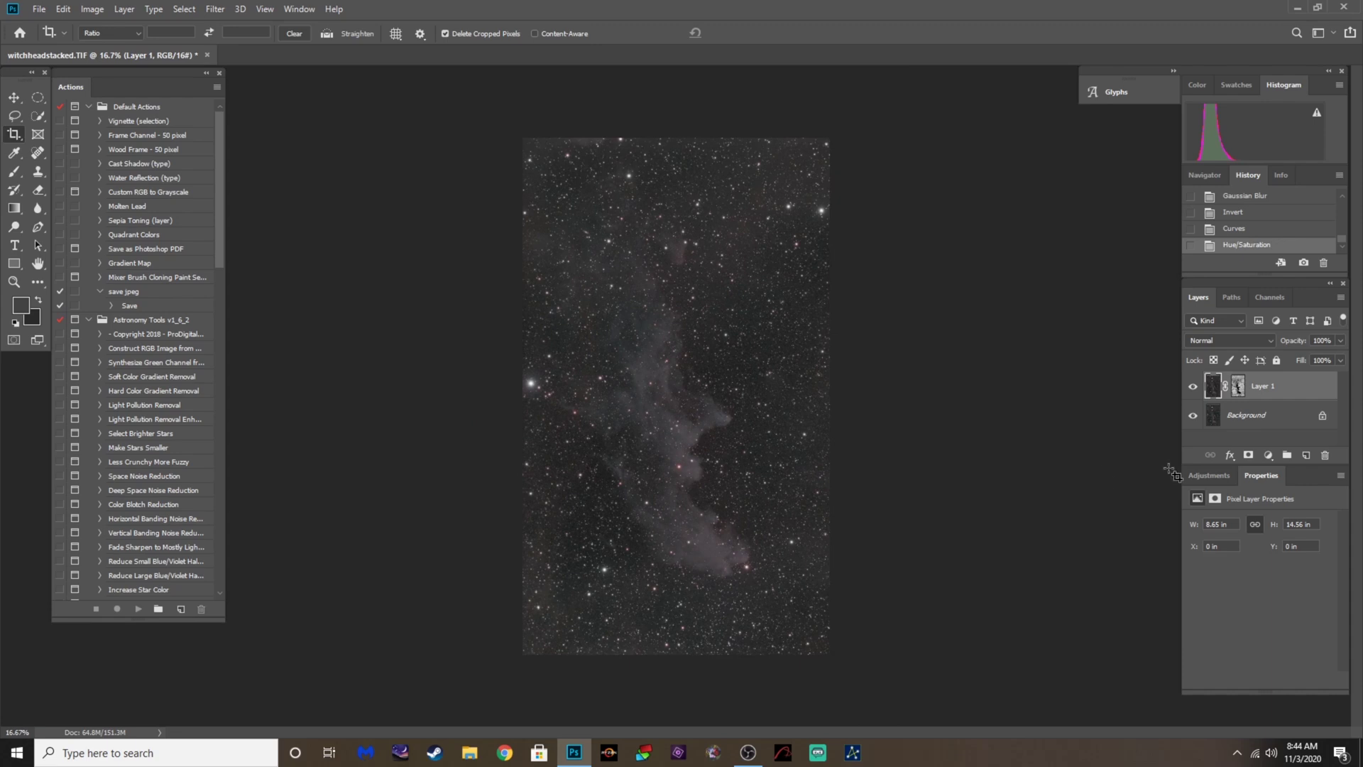
click(1193, 387)
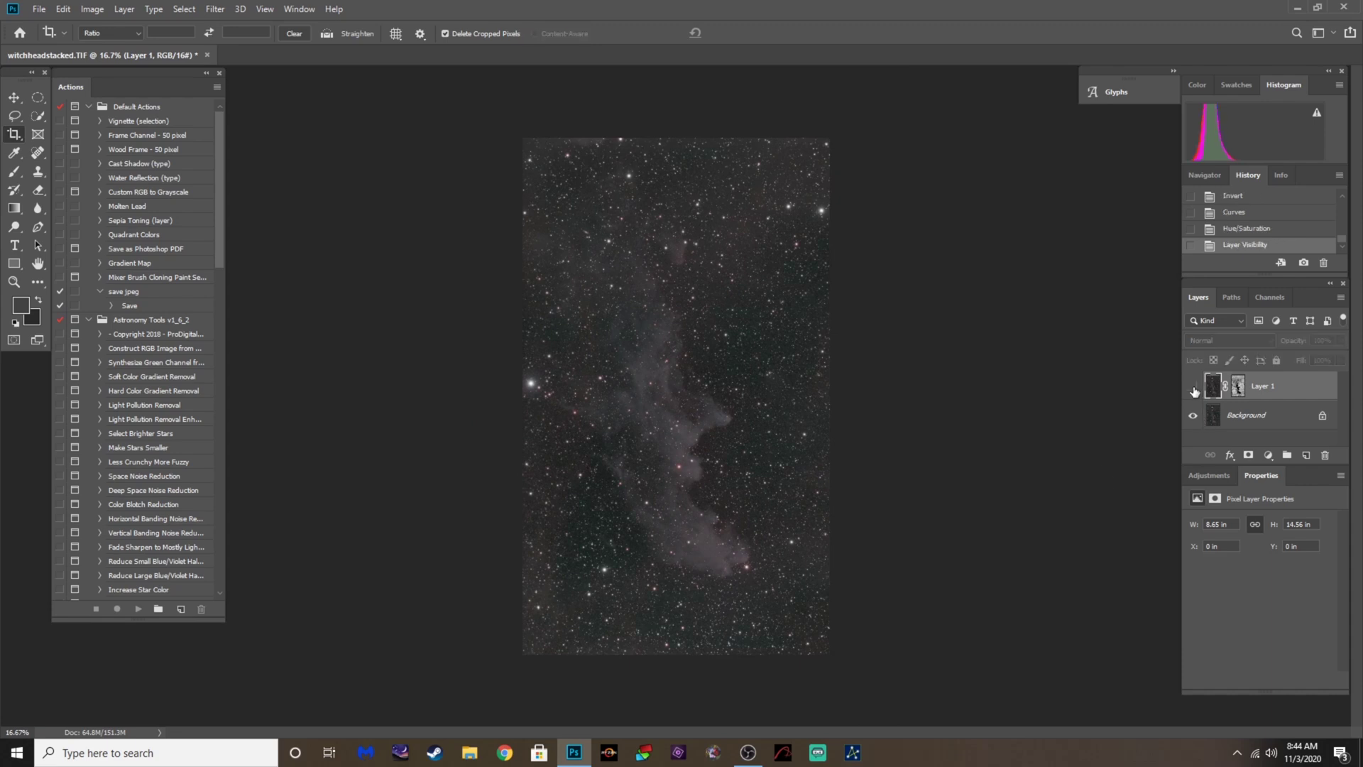
key(ctrl+plus)
key(ctrl+minus)
click(1193, 387)
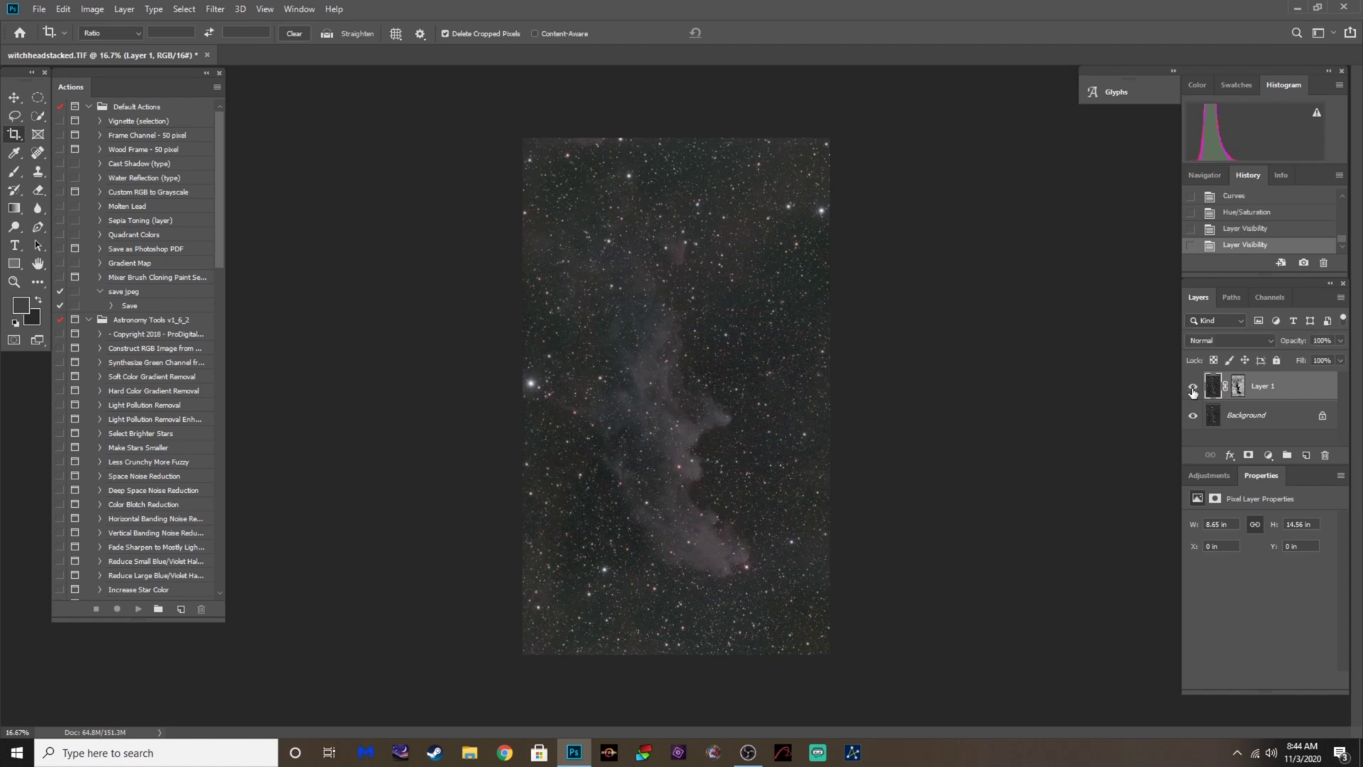
click(1194, 389)
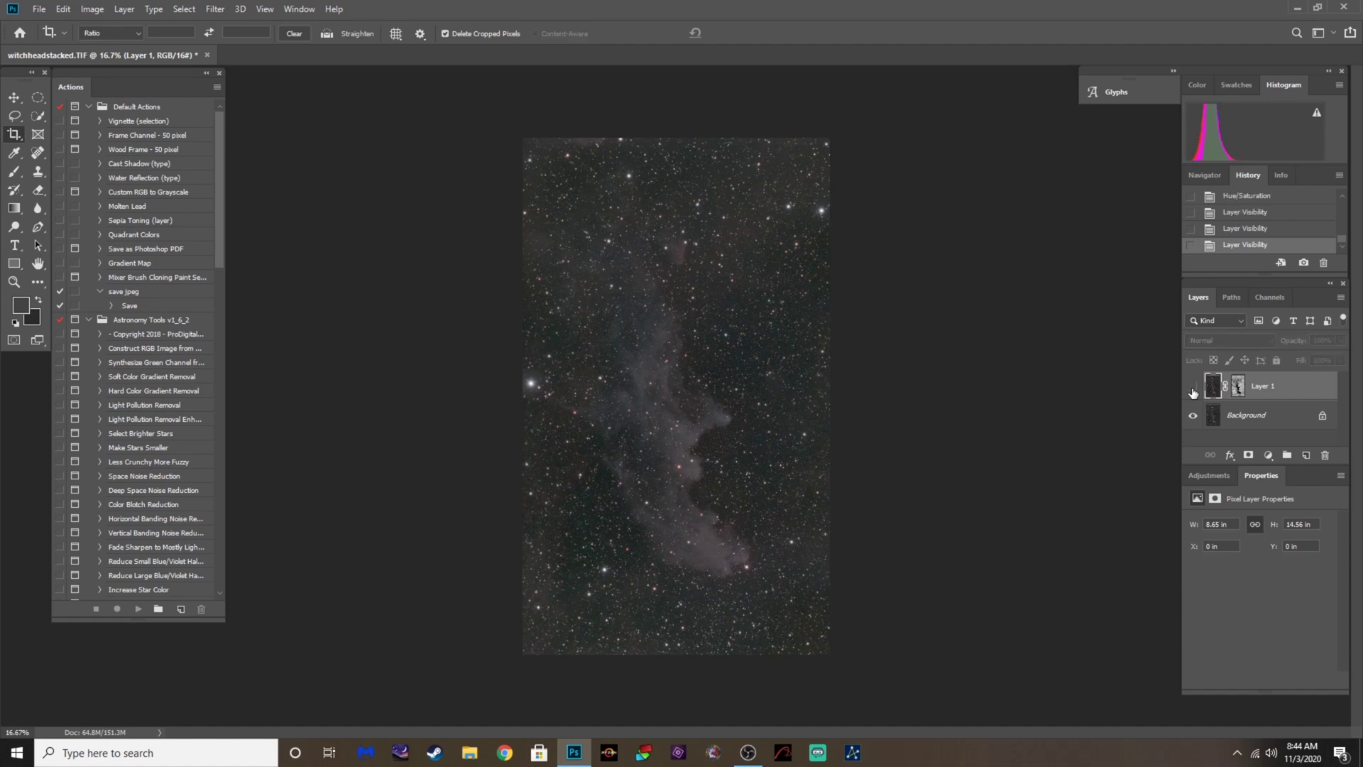
click(1193, 389)
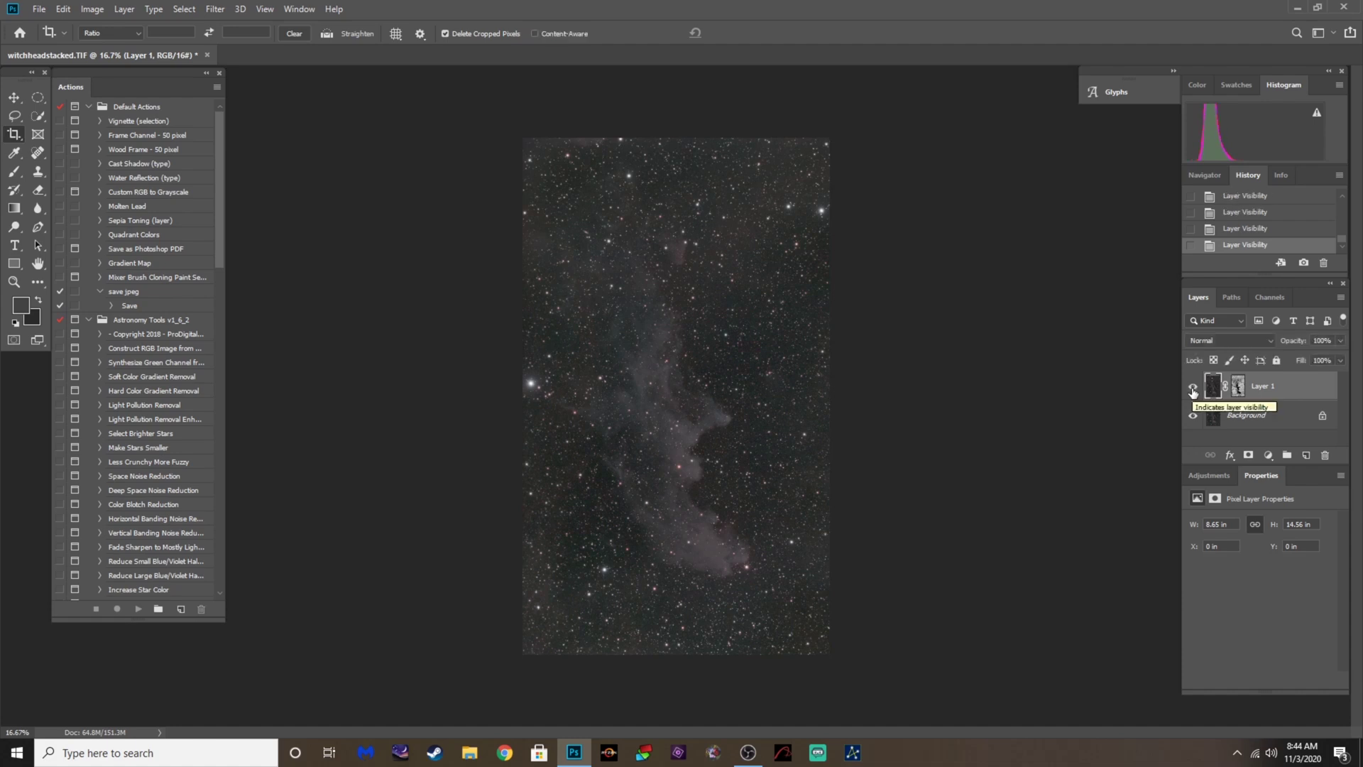
click(1193, 389)
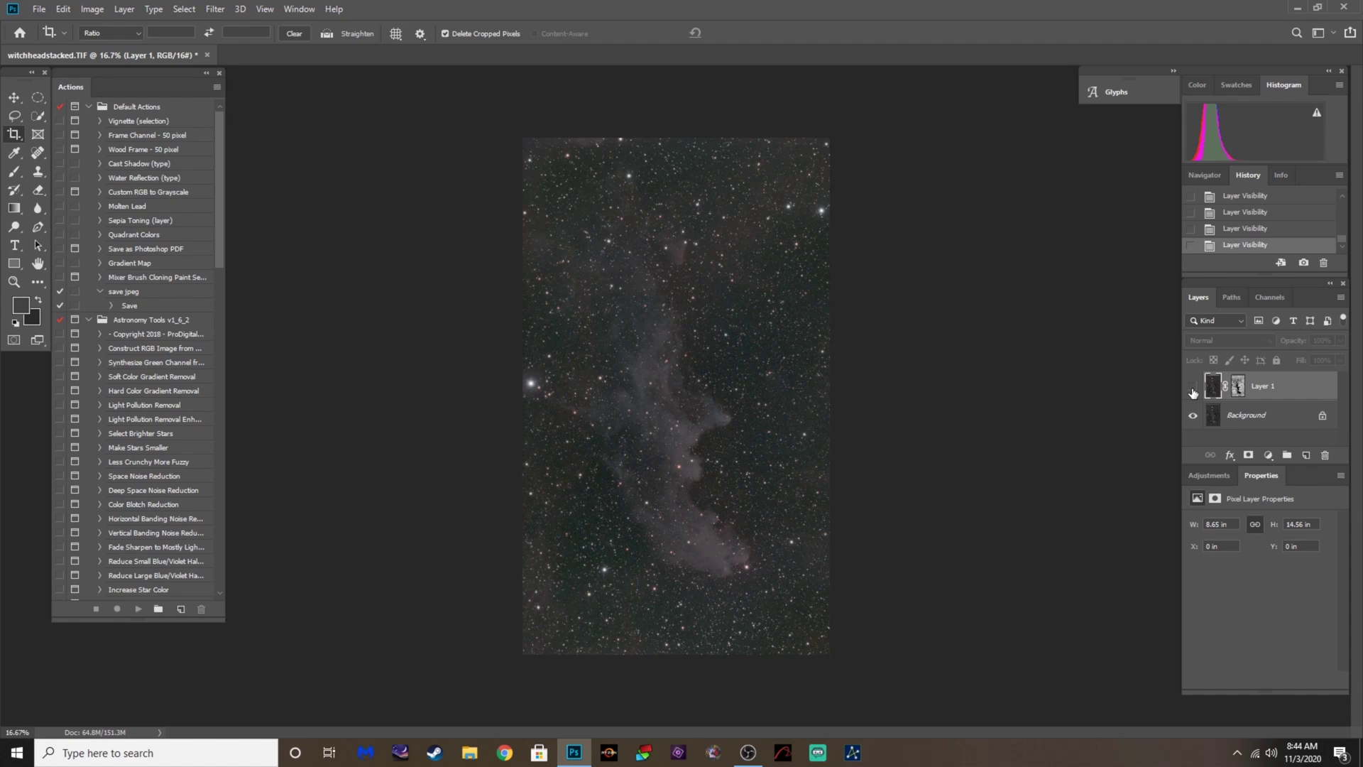
Flatten the image and duplicate it onto a new layer with Ctrl+J
click(126, 9)
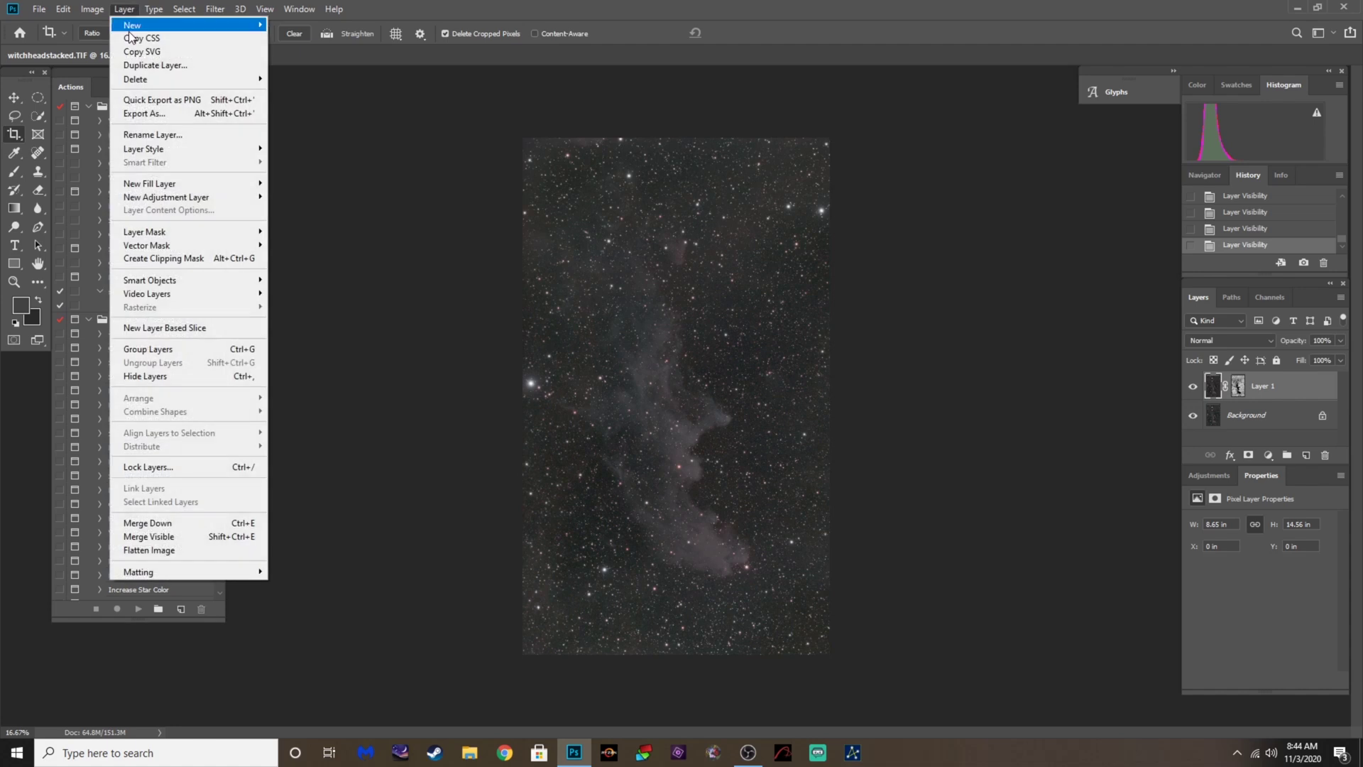
click(158, 551)
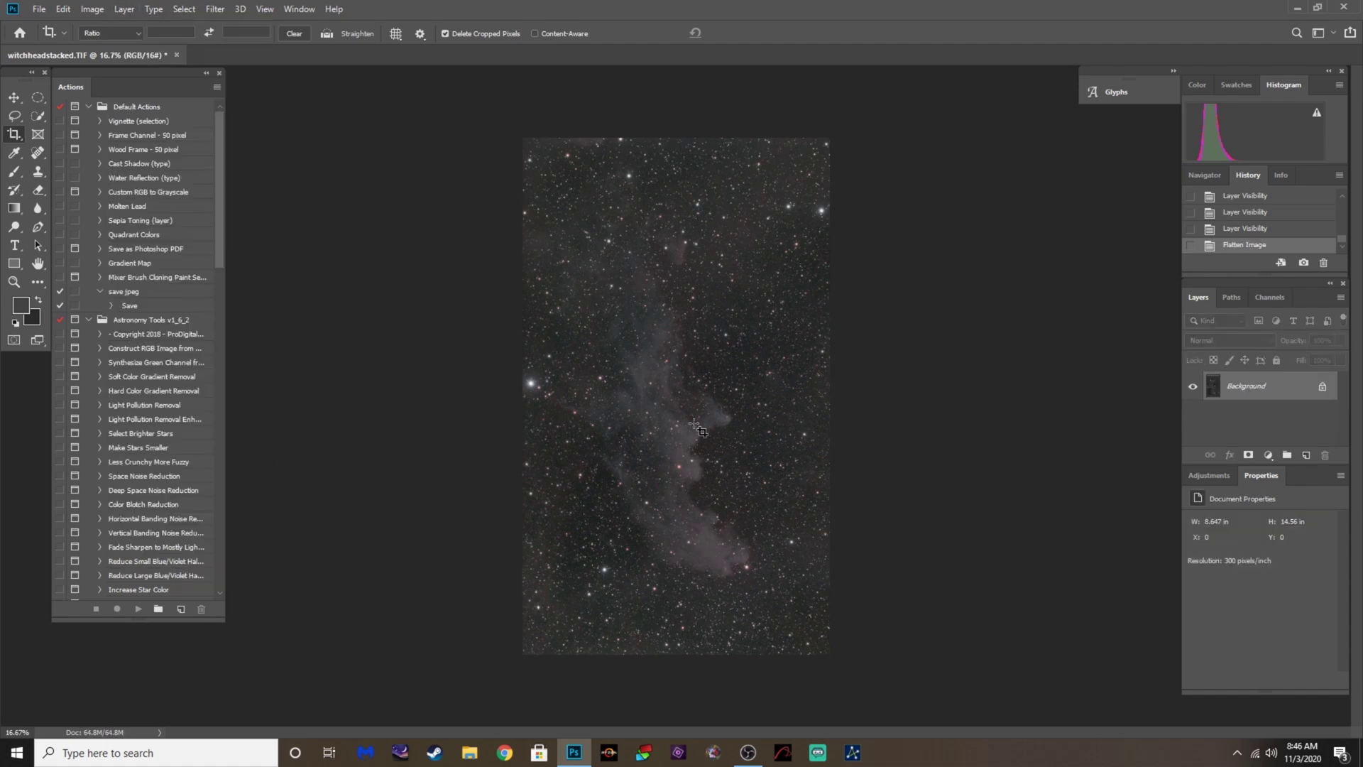
key(ctrl+j)
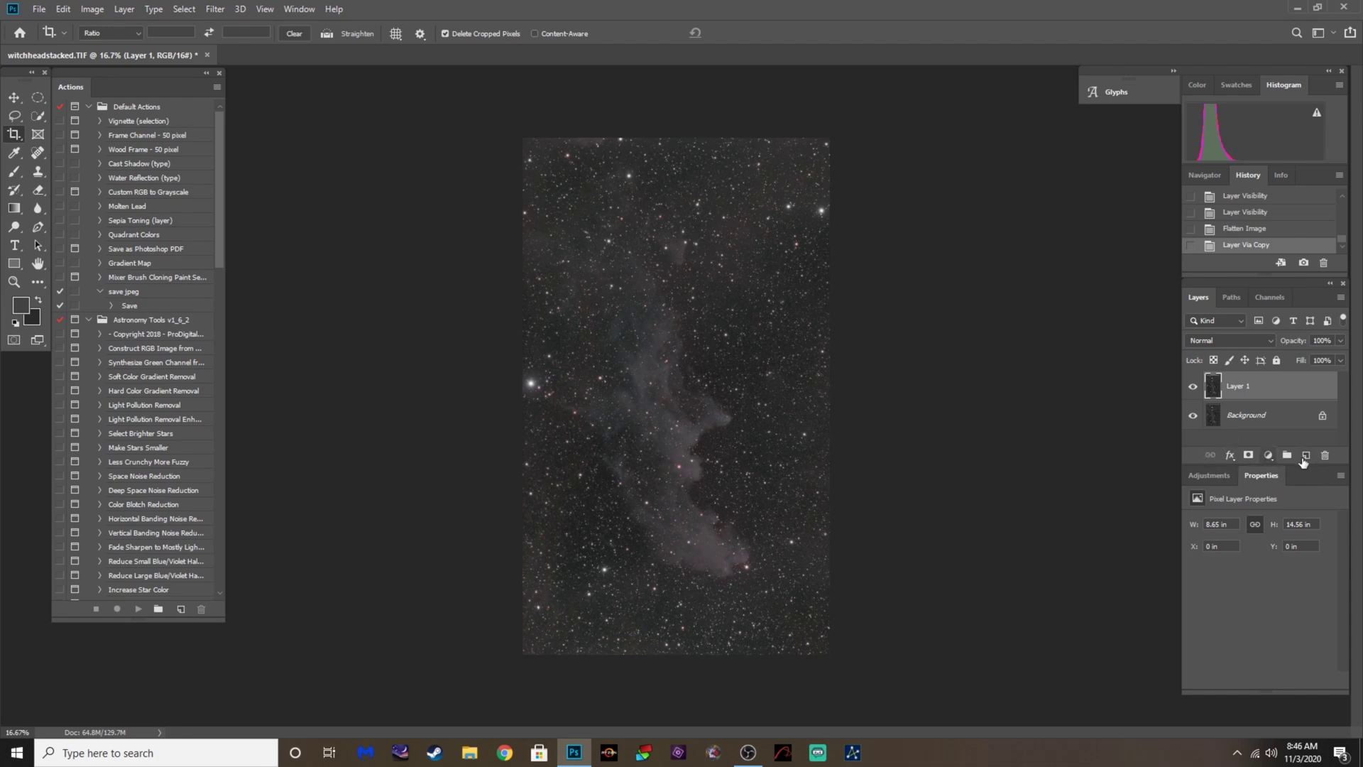
Add a new empty layer on top and fill it with 50% Gray
click(1305, 456)
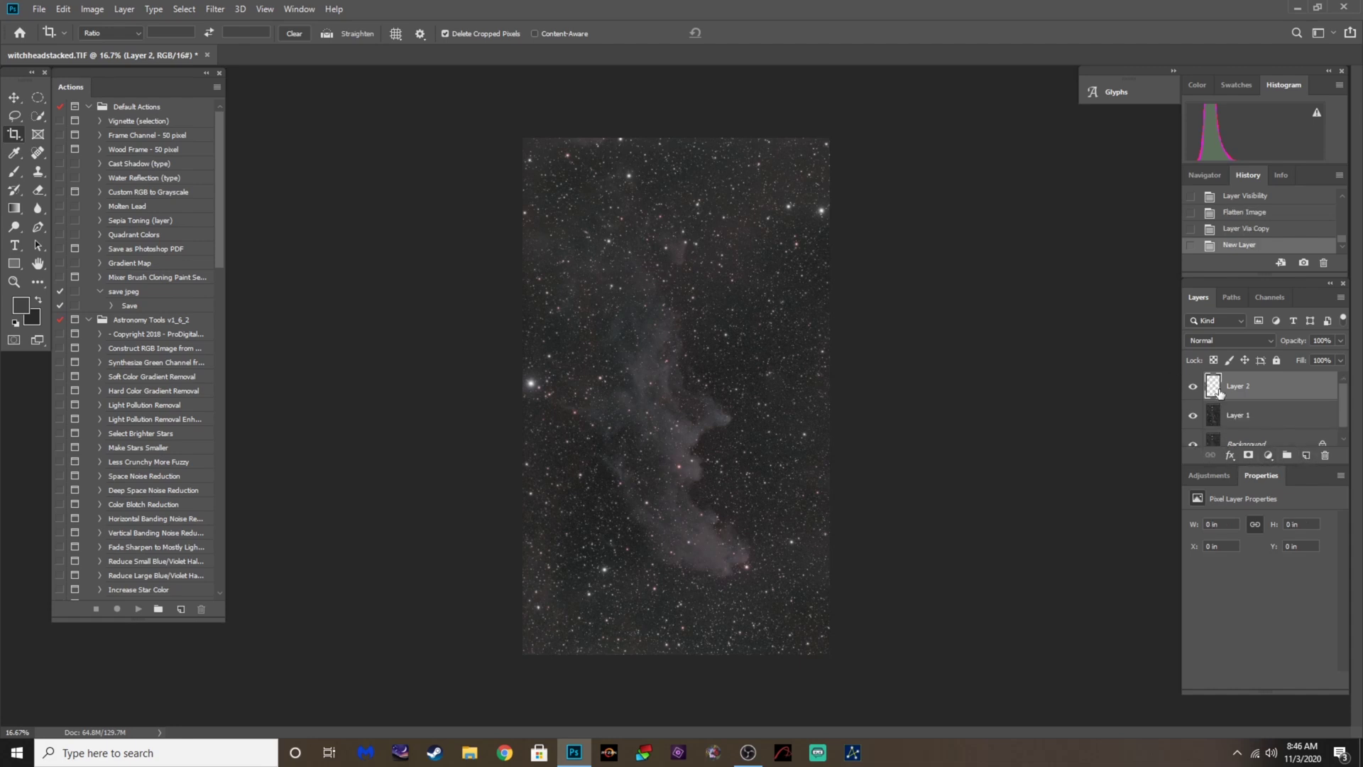
click(63, 9)
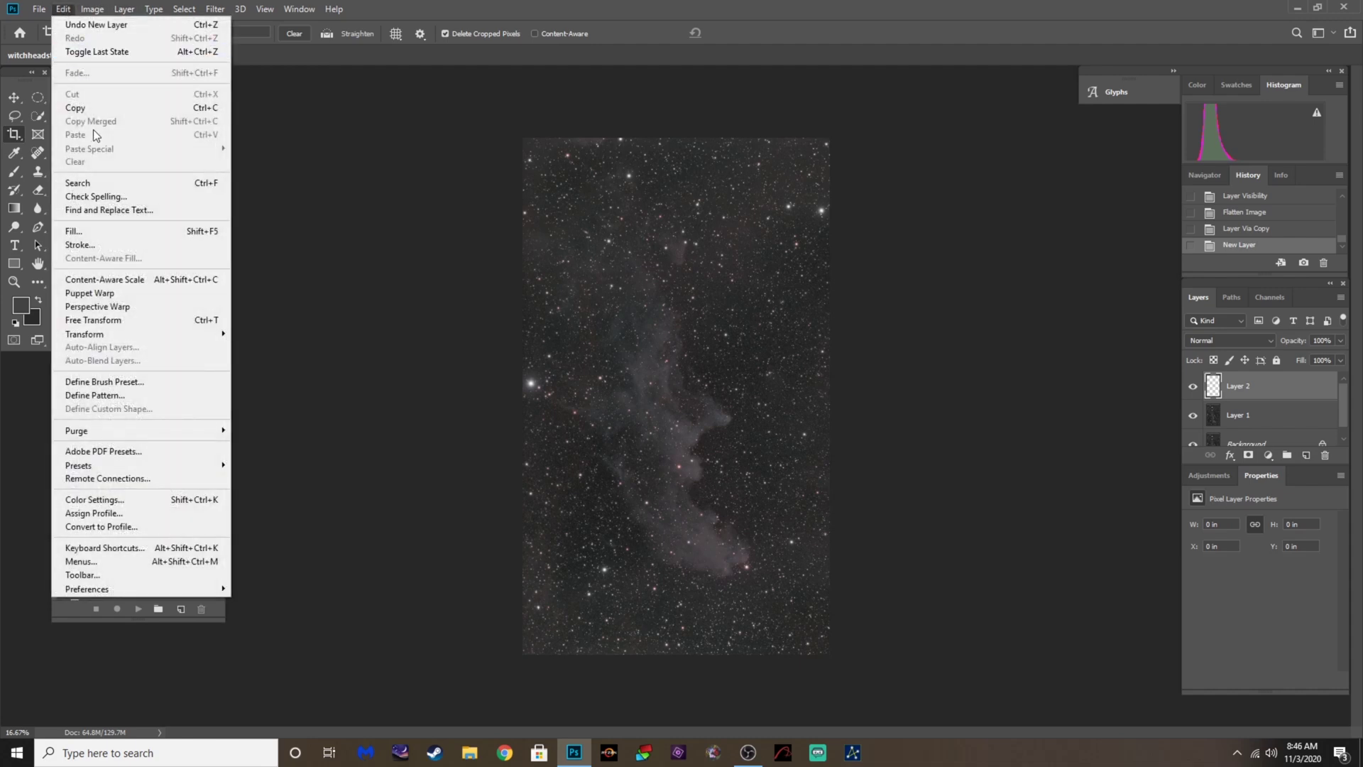
click(97, 232)
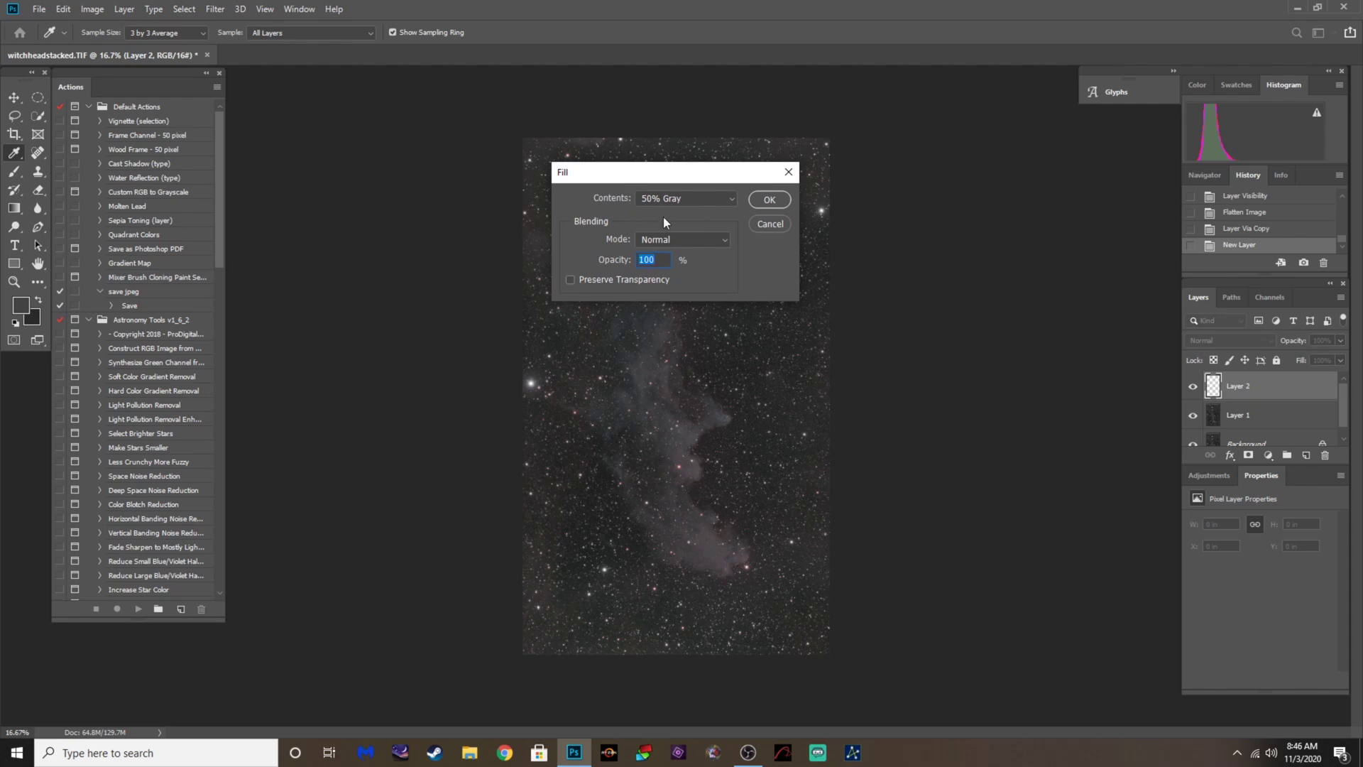
click(767, 199)
key(c)
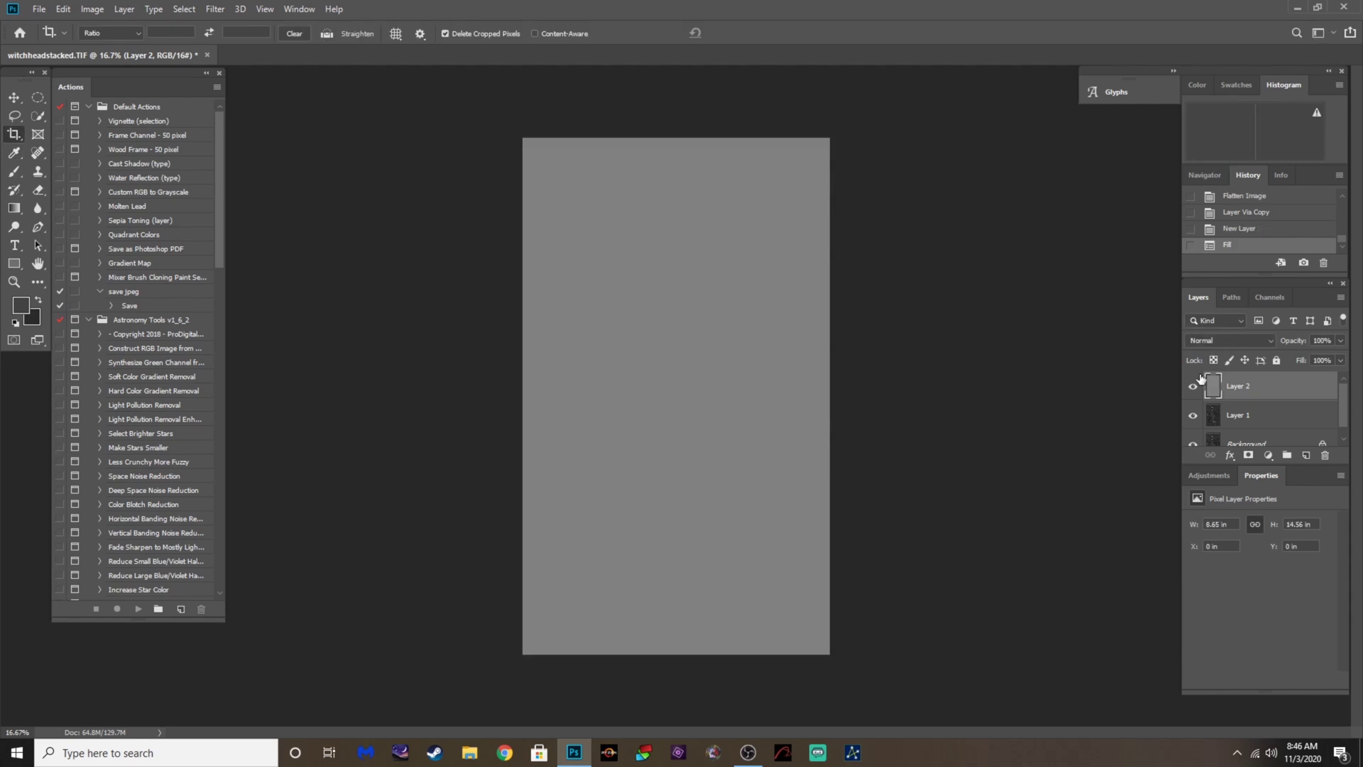
Set the gray layer to Difference blending and add a Threshold adjustment at level 17
click(1222, 341)
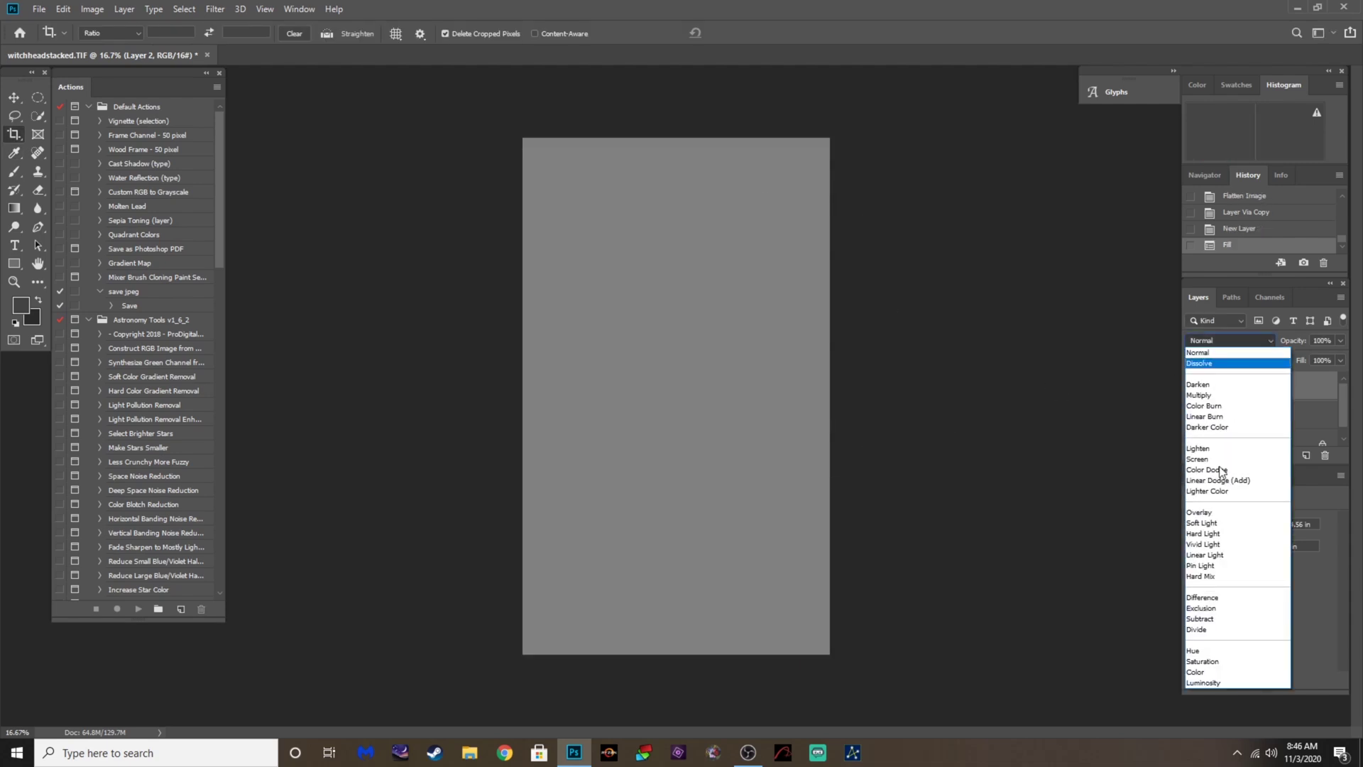
click(1205, 600)
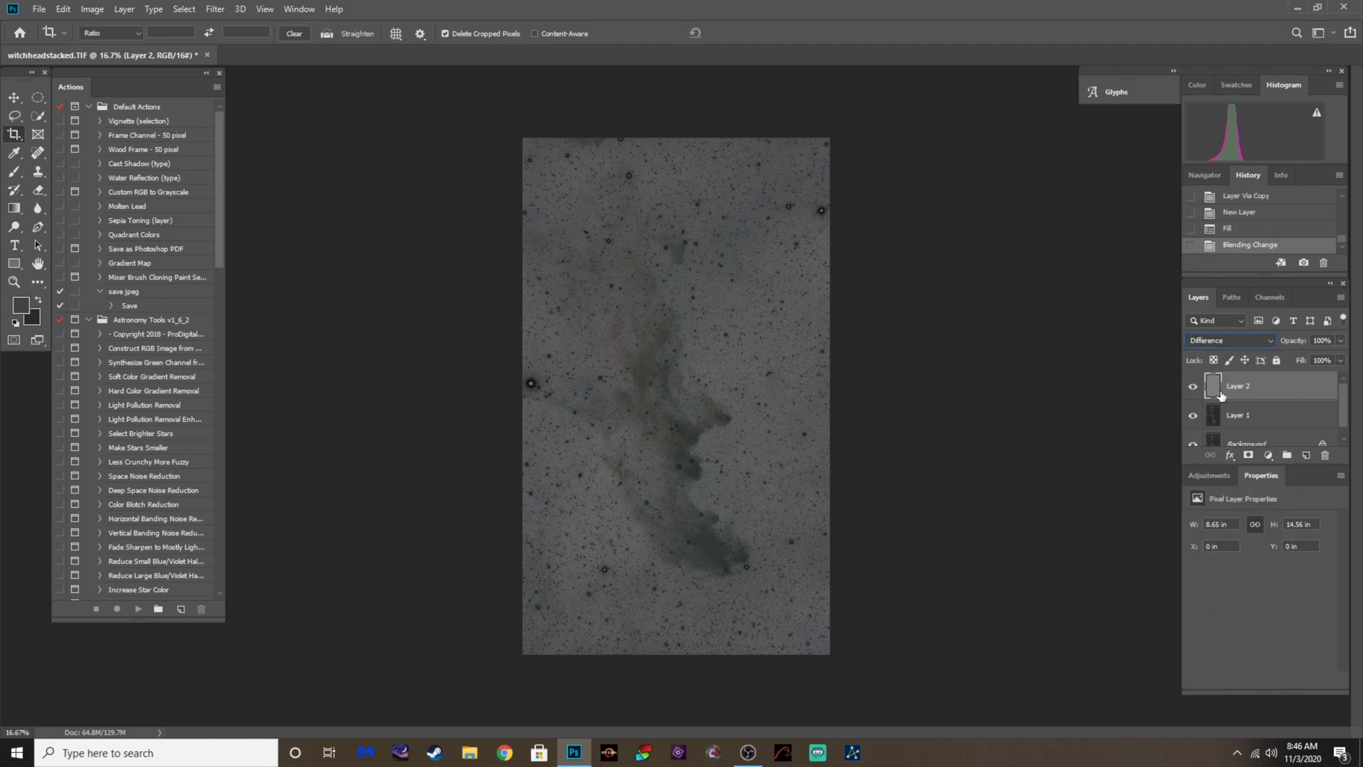
click(1222, 476)
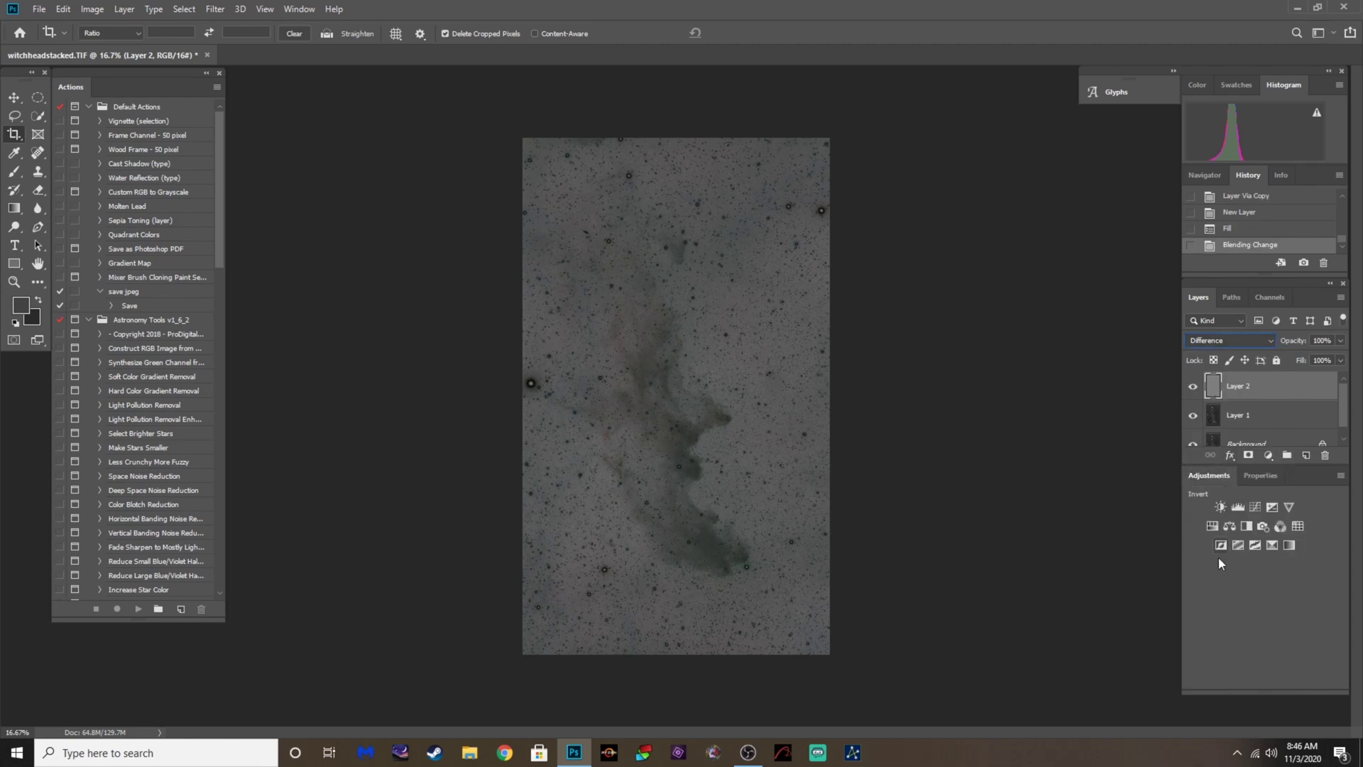
click(1255, 547)
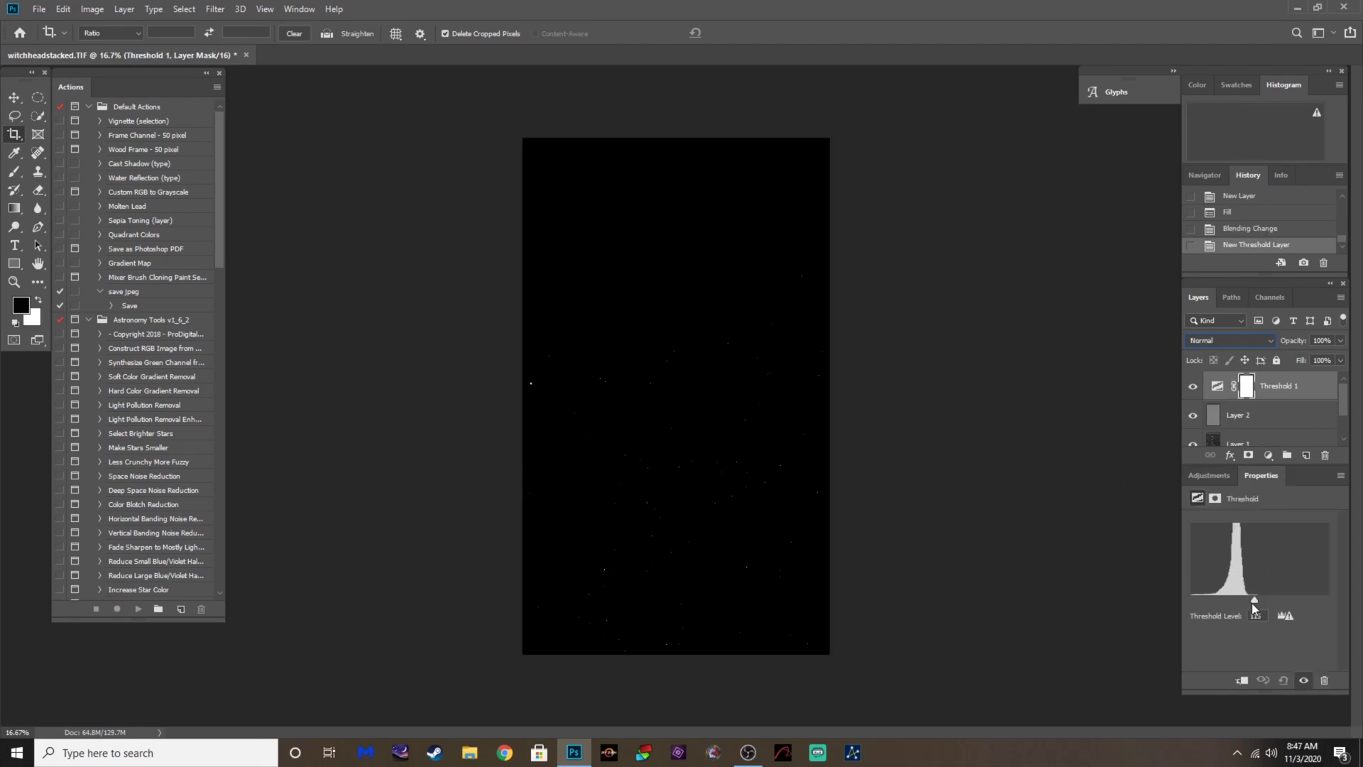
drag(1253, 601, 1212, 617)
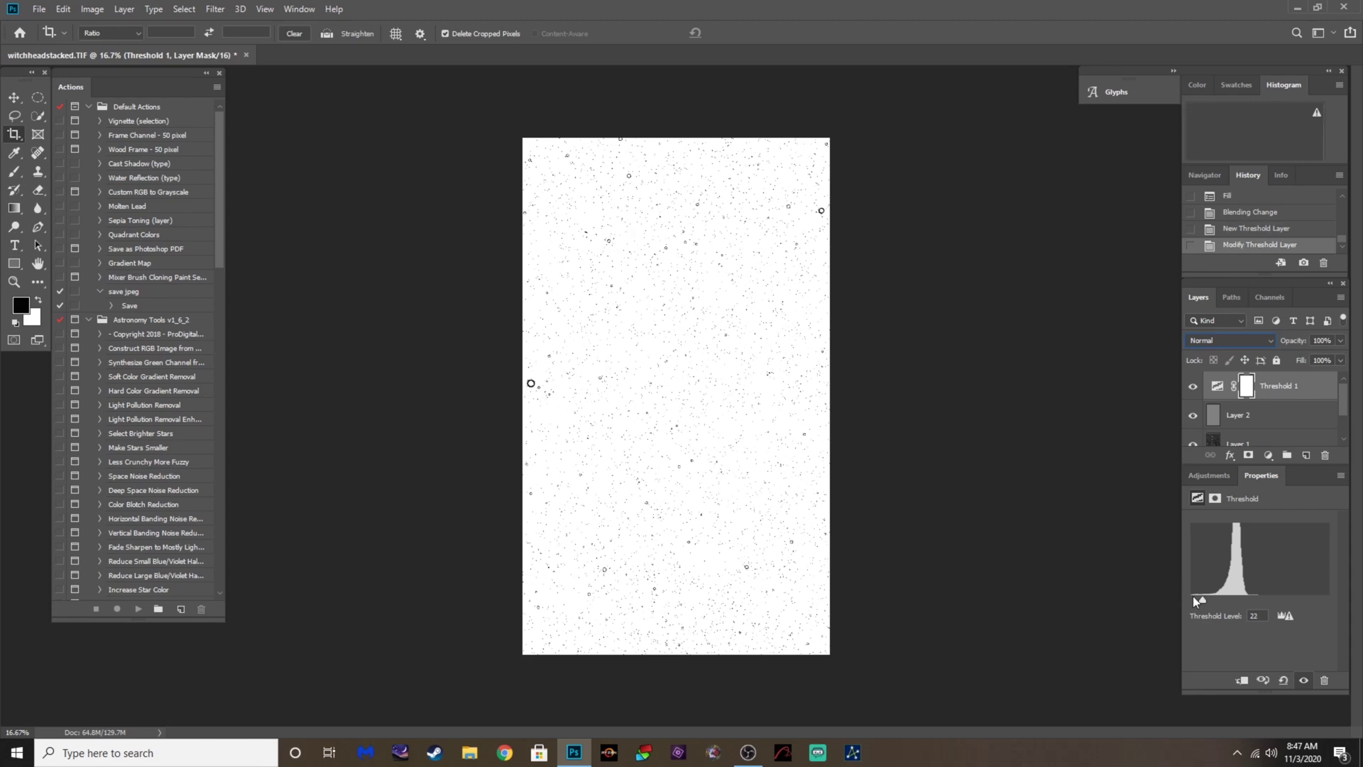
drag(1207, 601, 1200, 600)
Place a Point Sample colour sampler marker on a darkest black background spot
scroll(720, 500, up, 3)
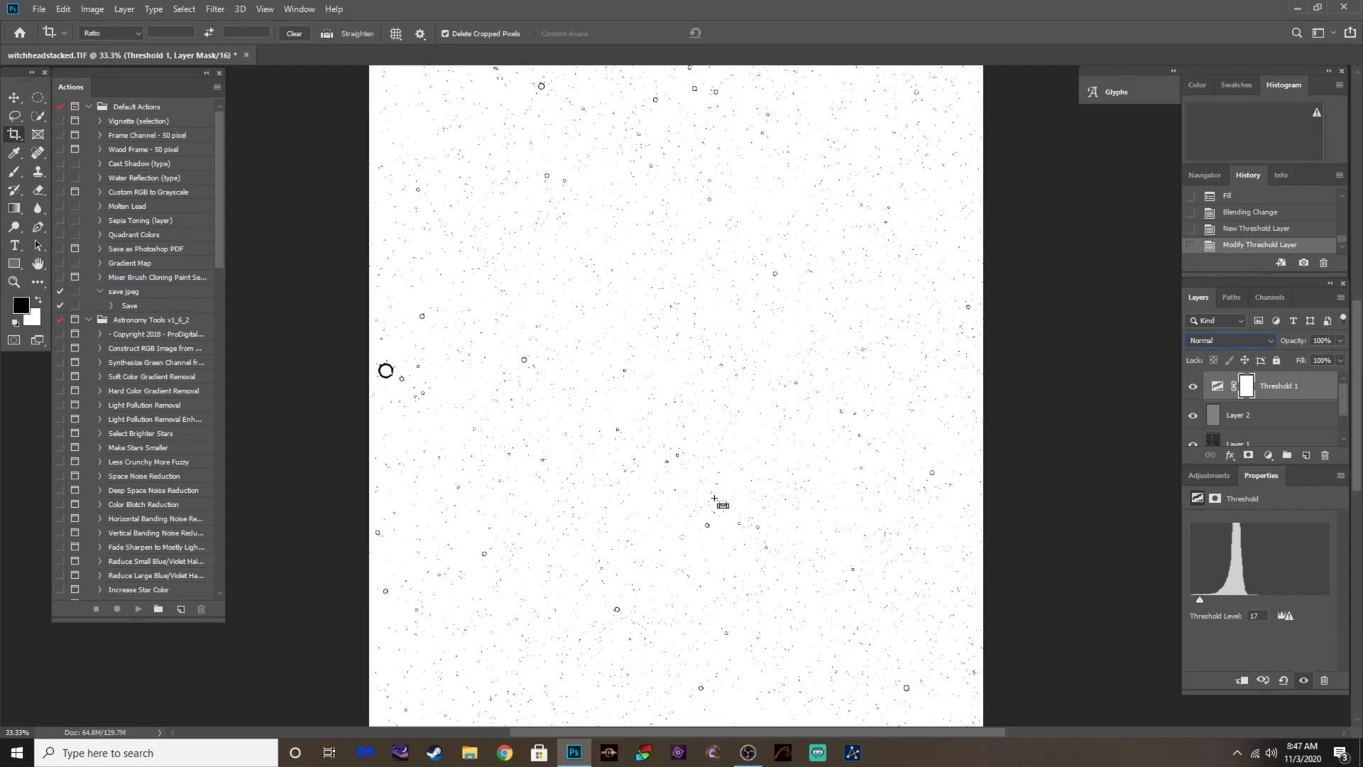
scroll(776, 668, up, 2)
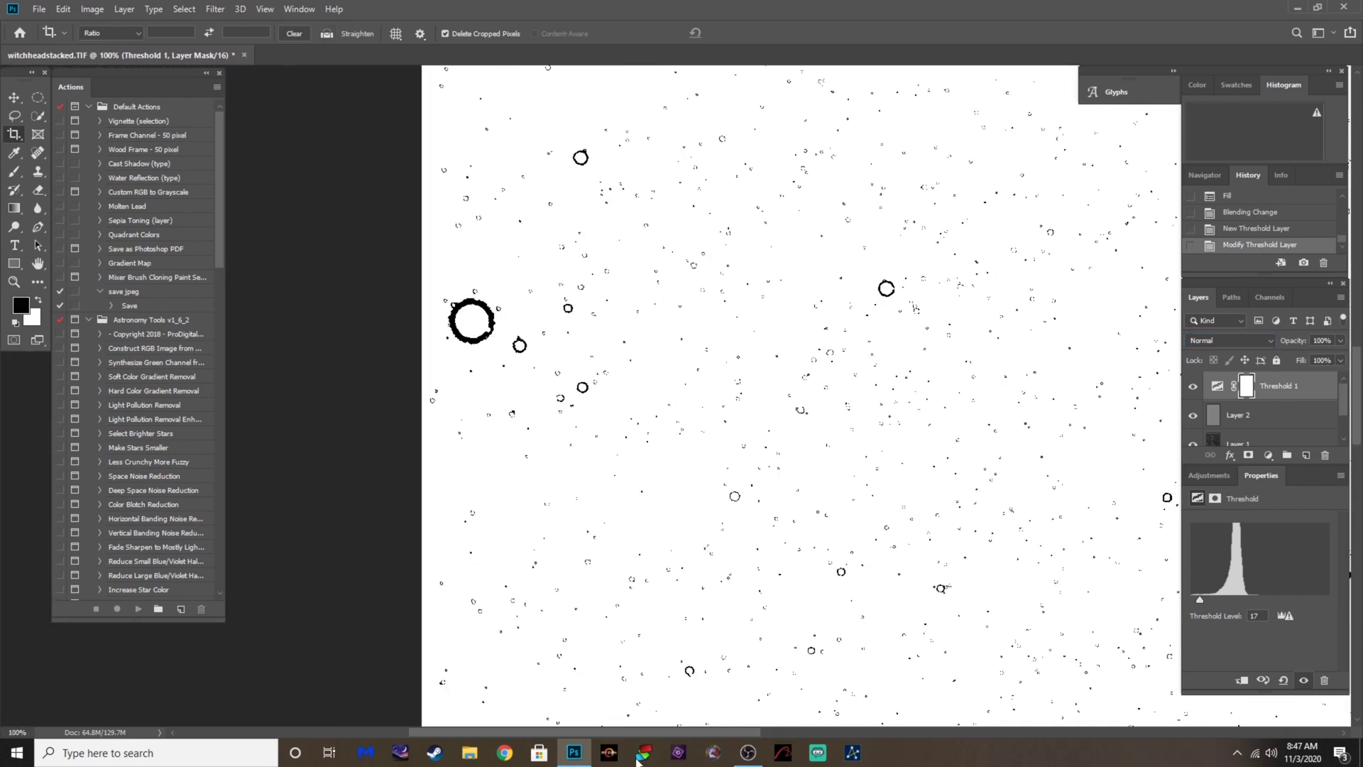
scroll(684, 548, up, 1)
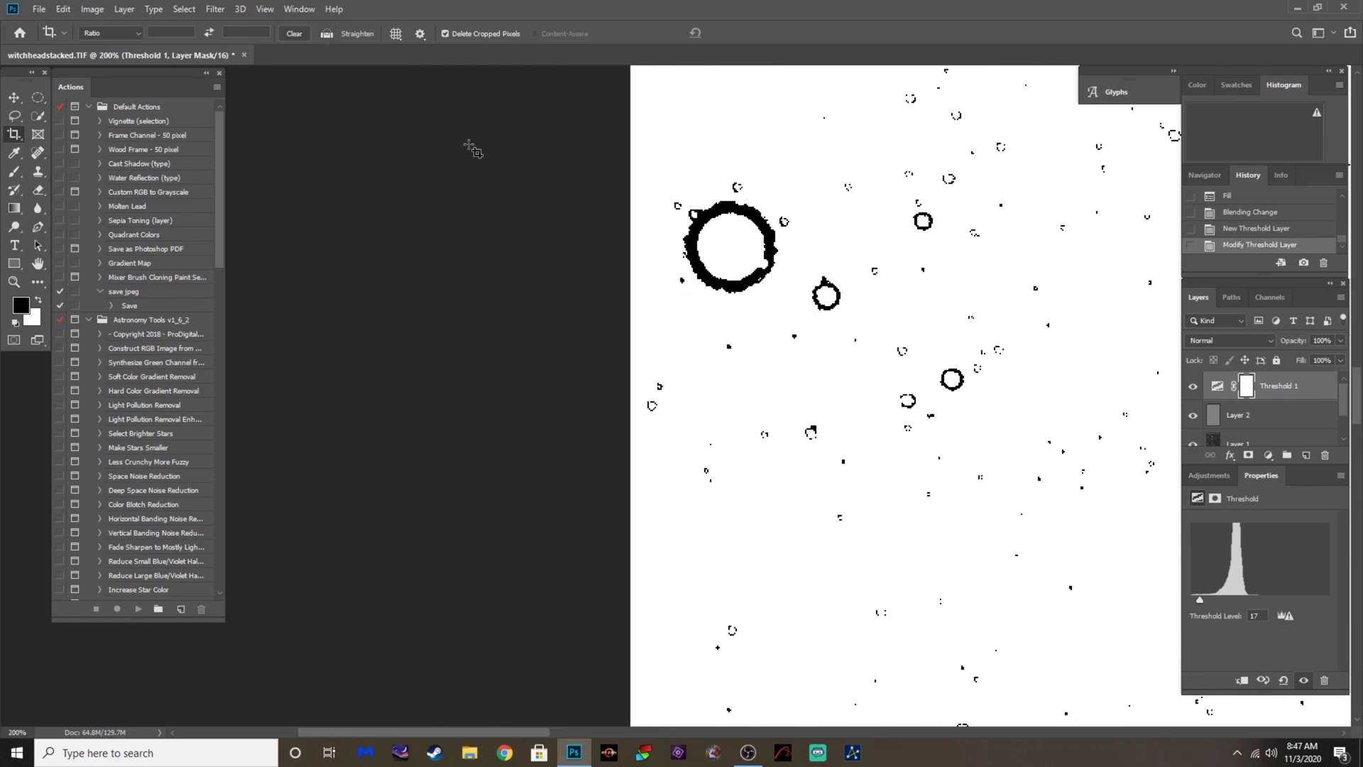
click(14, 152)
right_click(19, 155)
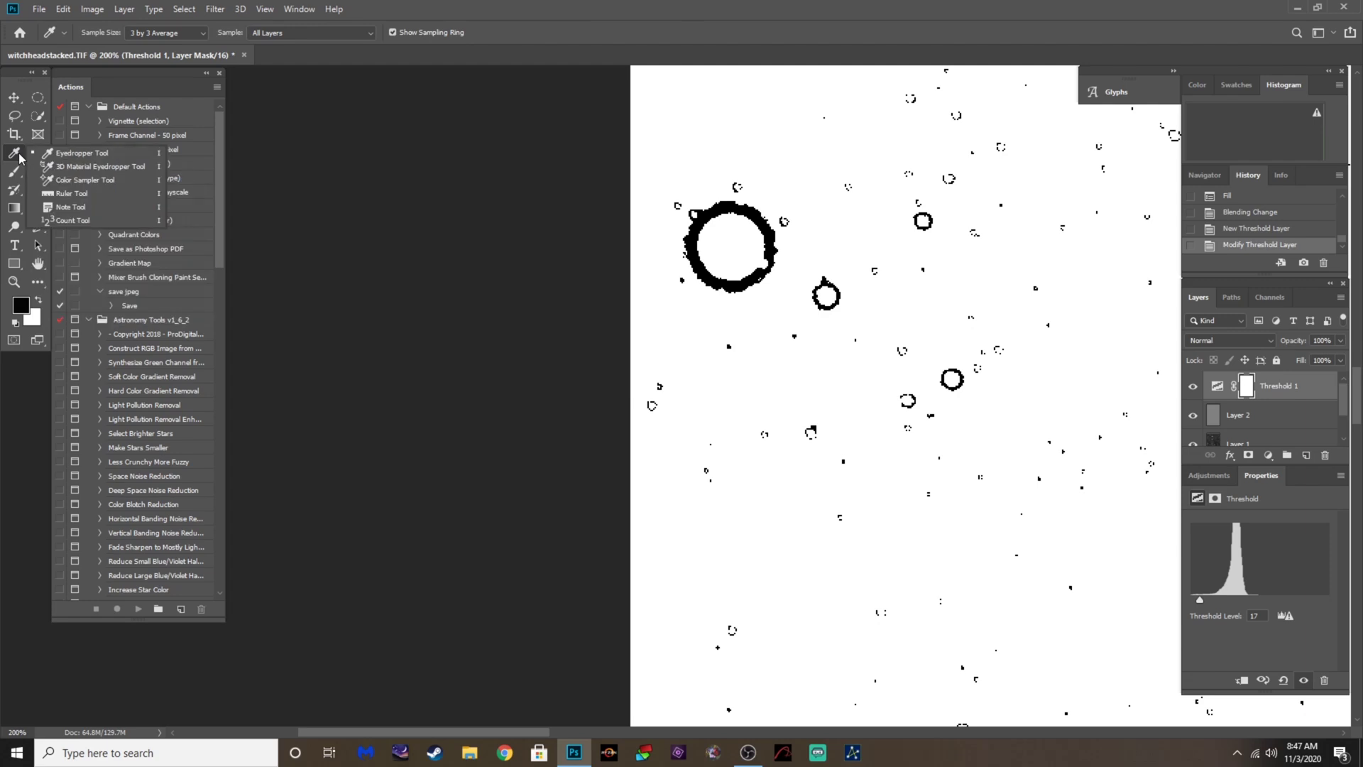
click(66, 182)
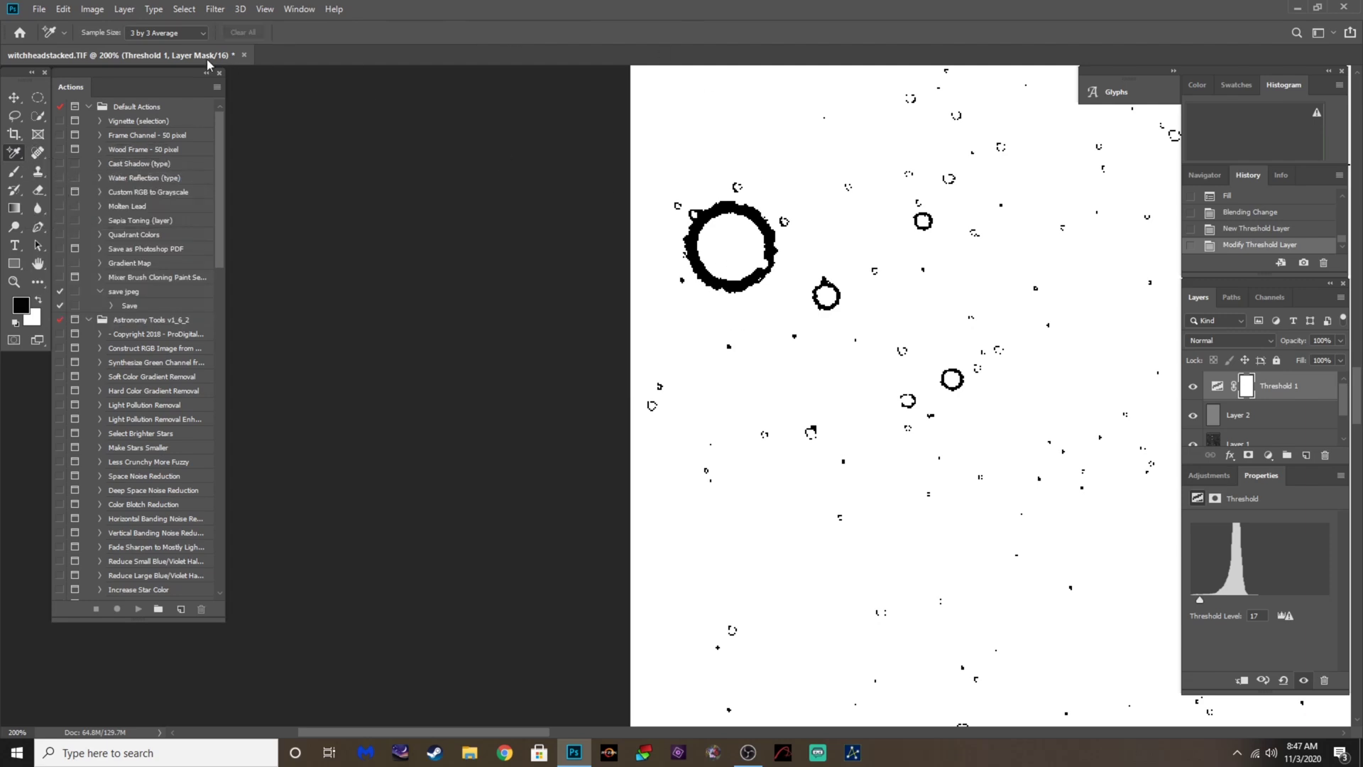
click(201, 34)
click(185, 47)
click(692, 241)
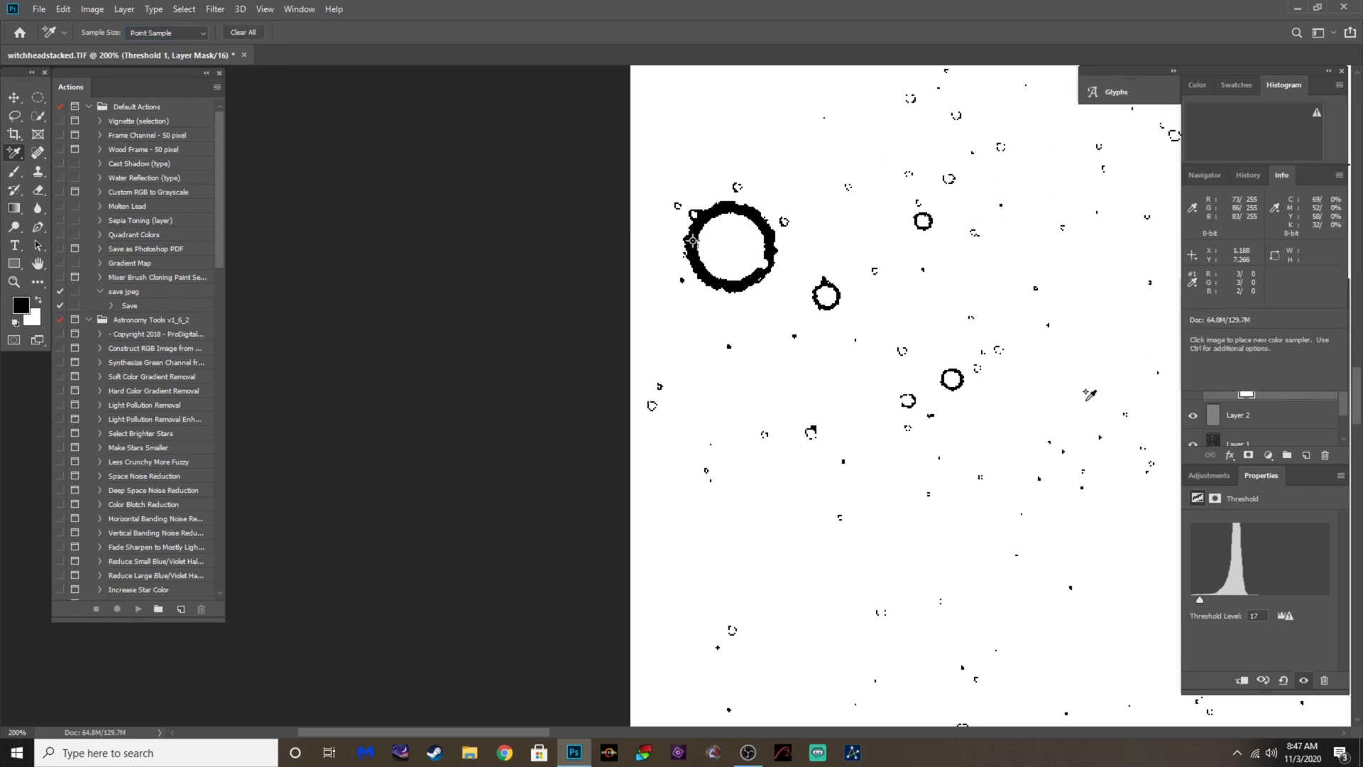
Delete the Threshold 1 adjustment layer and the gray Layer 2
key(ctrl+minus)
key(ctrl+minus)
key(ctrl+minus)
key(ctrl+minus)
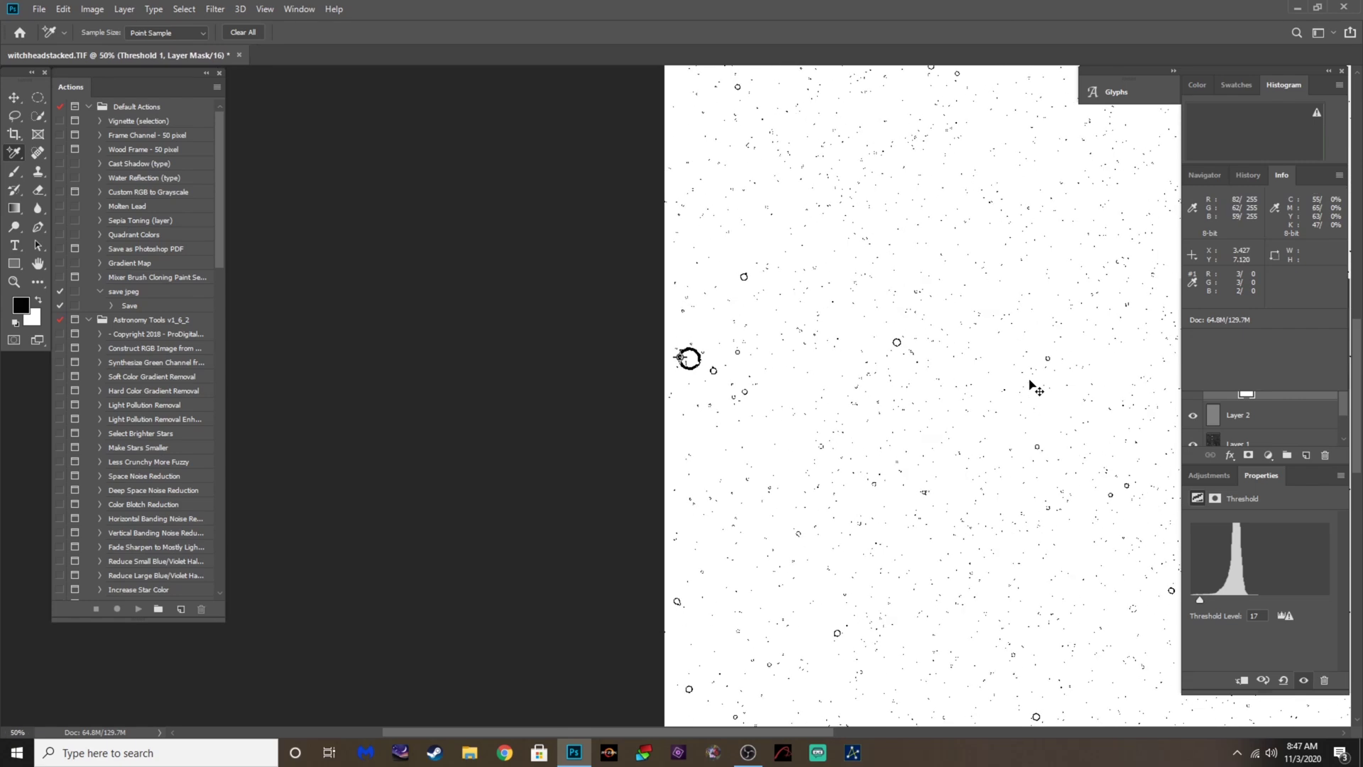
key(ctrl+minus)
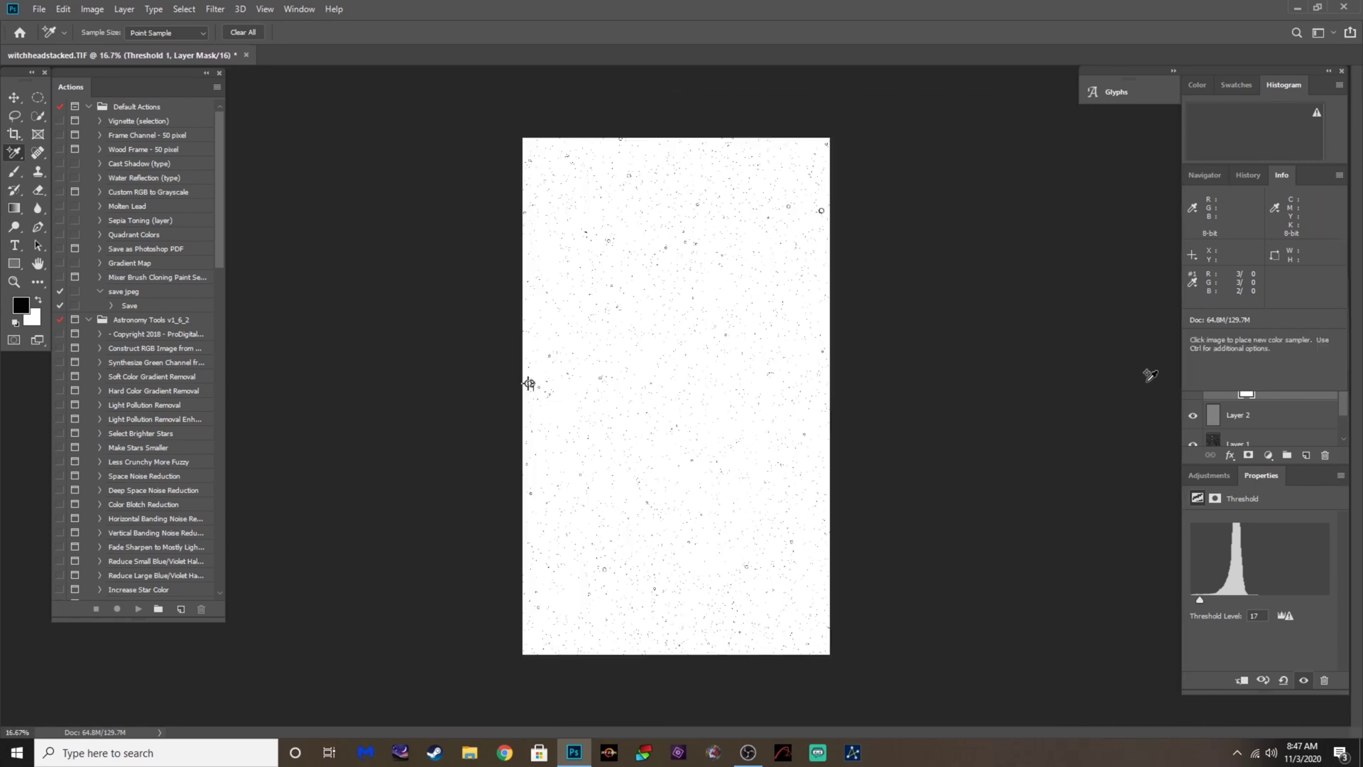
click(1209, 475)
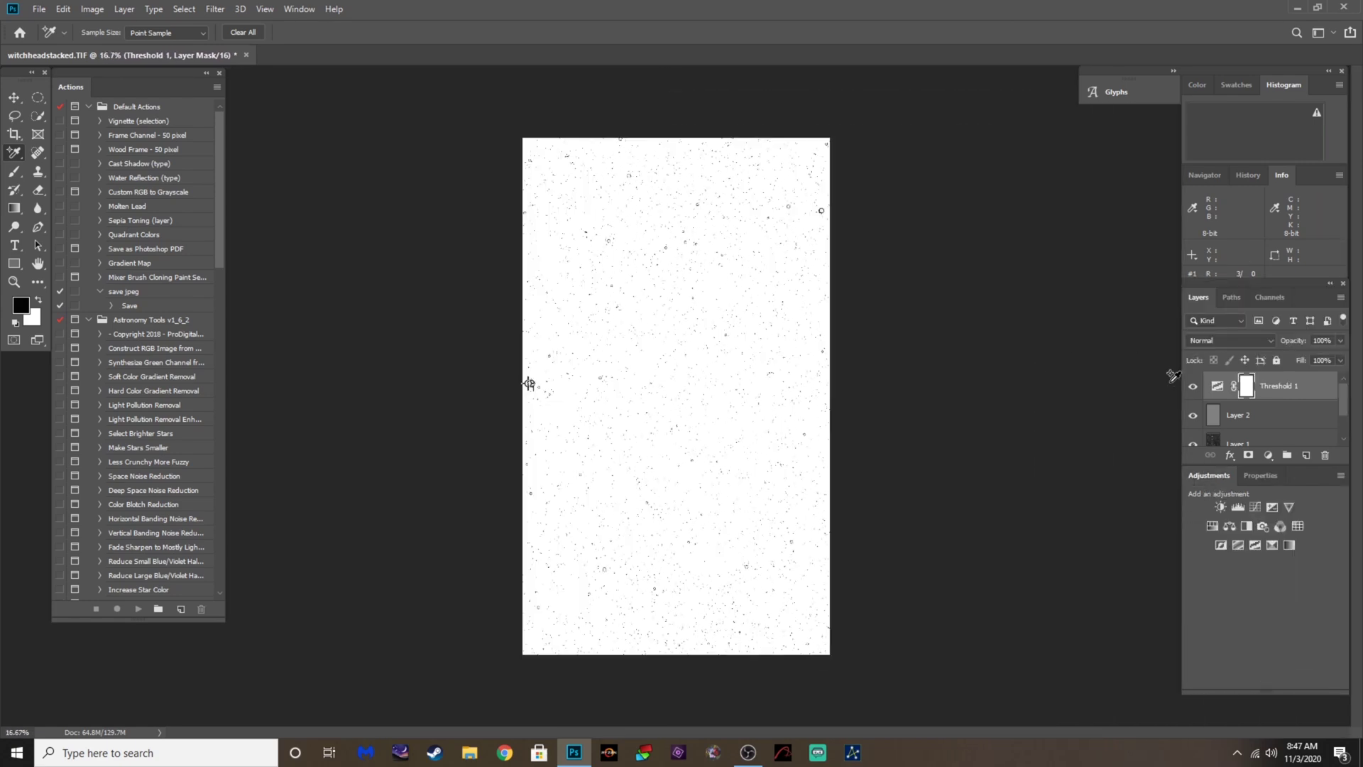
drag(1216, 388, 1325, 455)
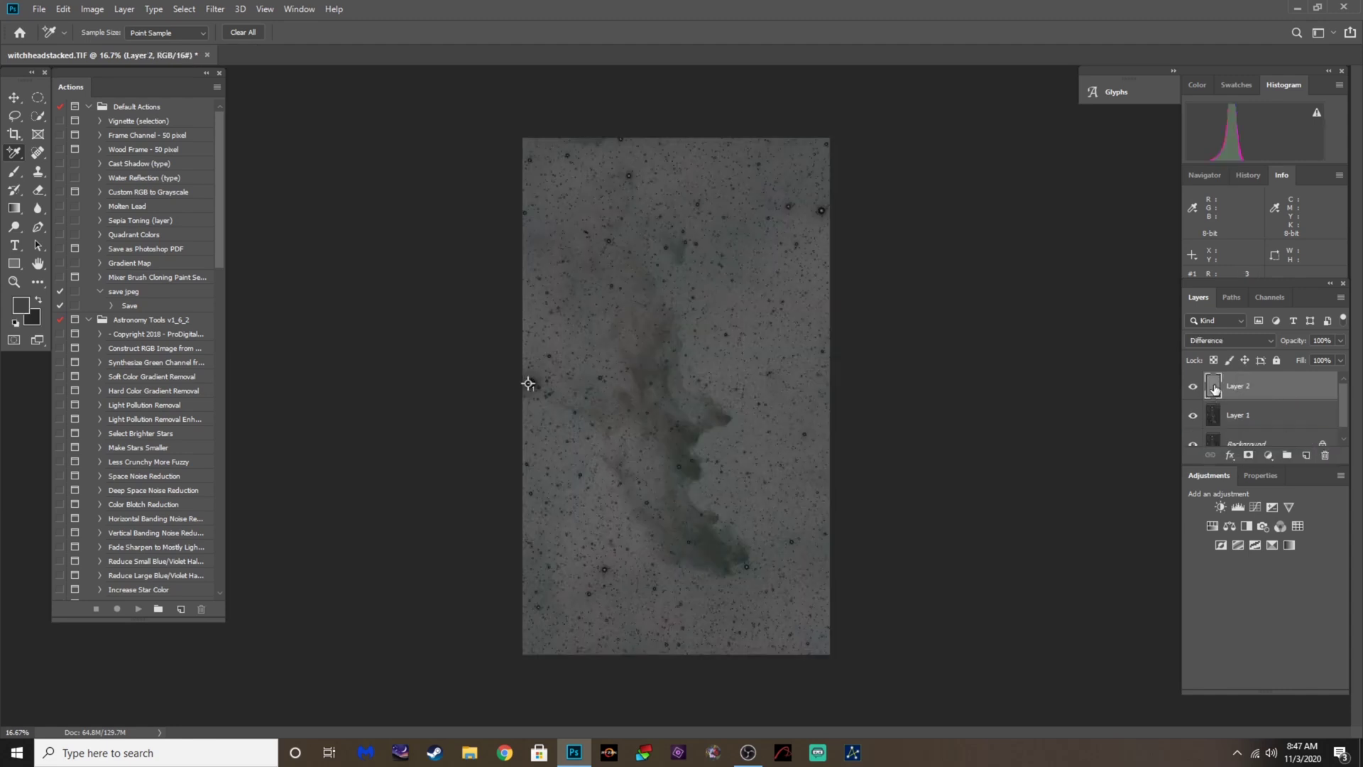
drag(1215, 388, 1326, 457)
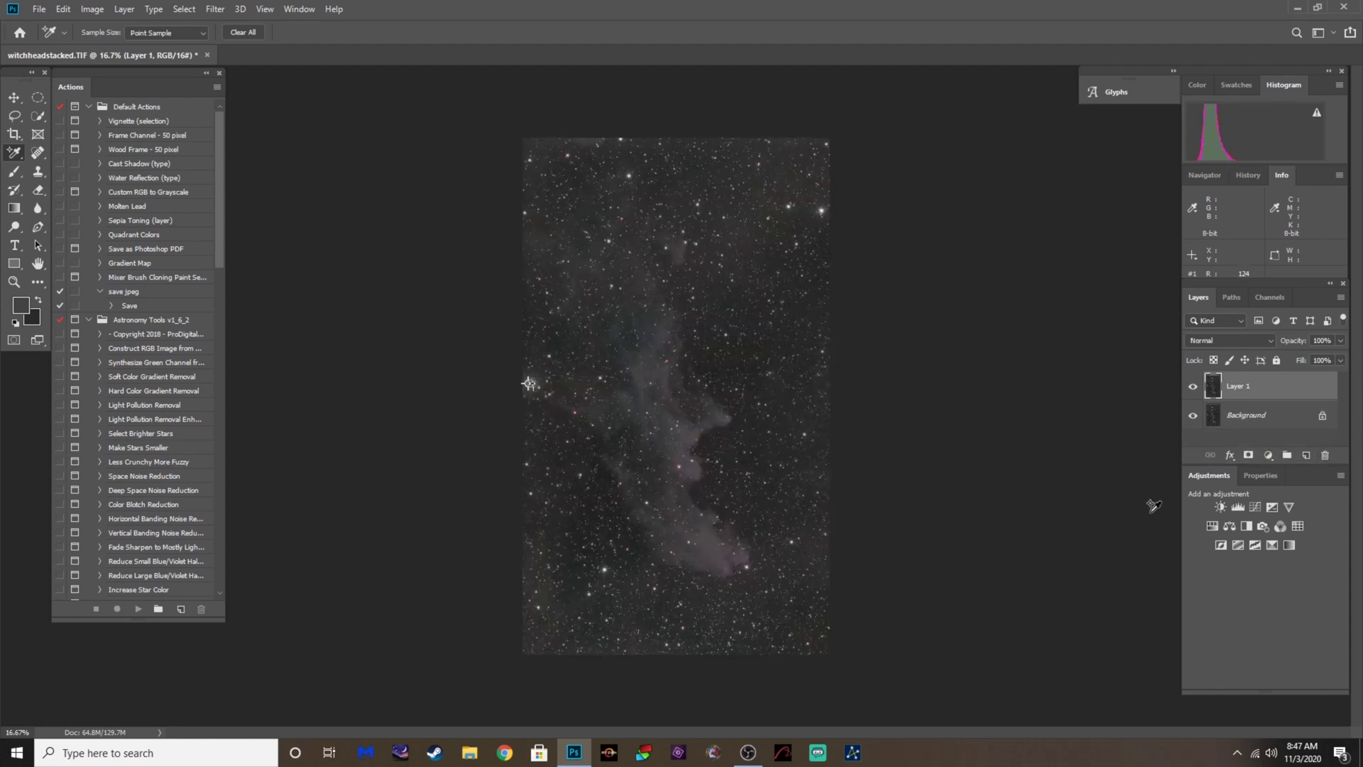
In Curves, click the sampler marker at 500% with the gray-point eyedropper to neutralise the background
key(ctrl+m)
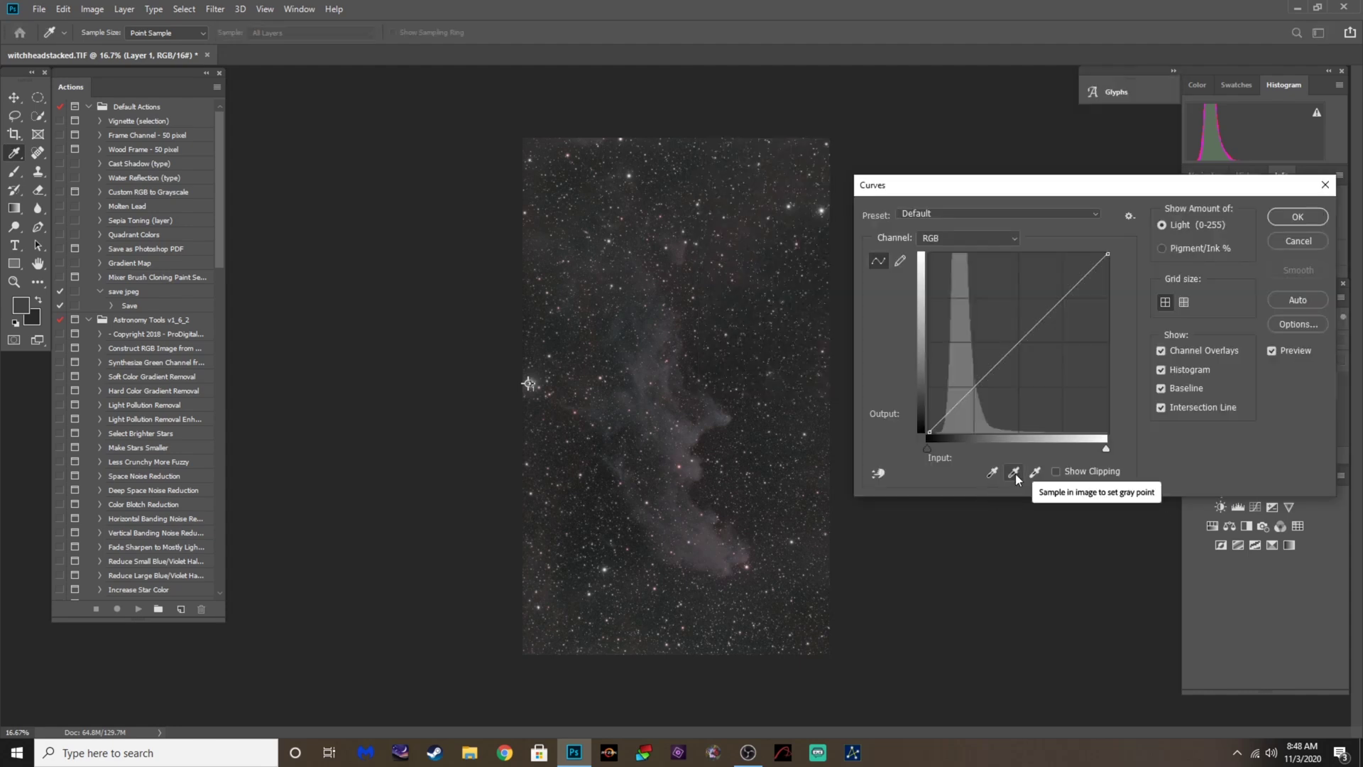
click(1014, 472)
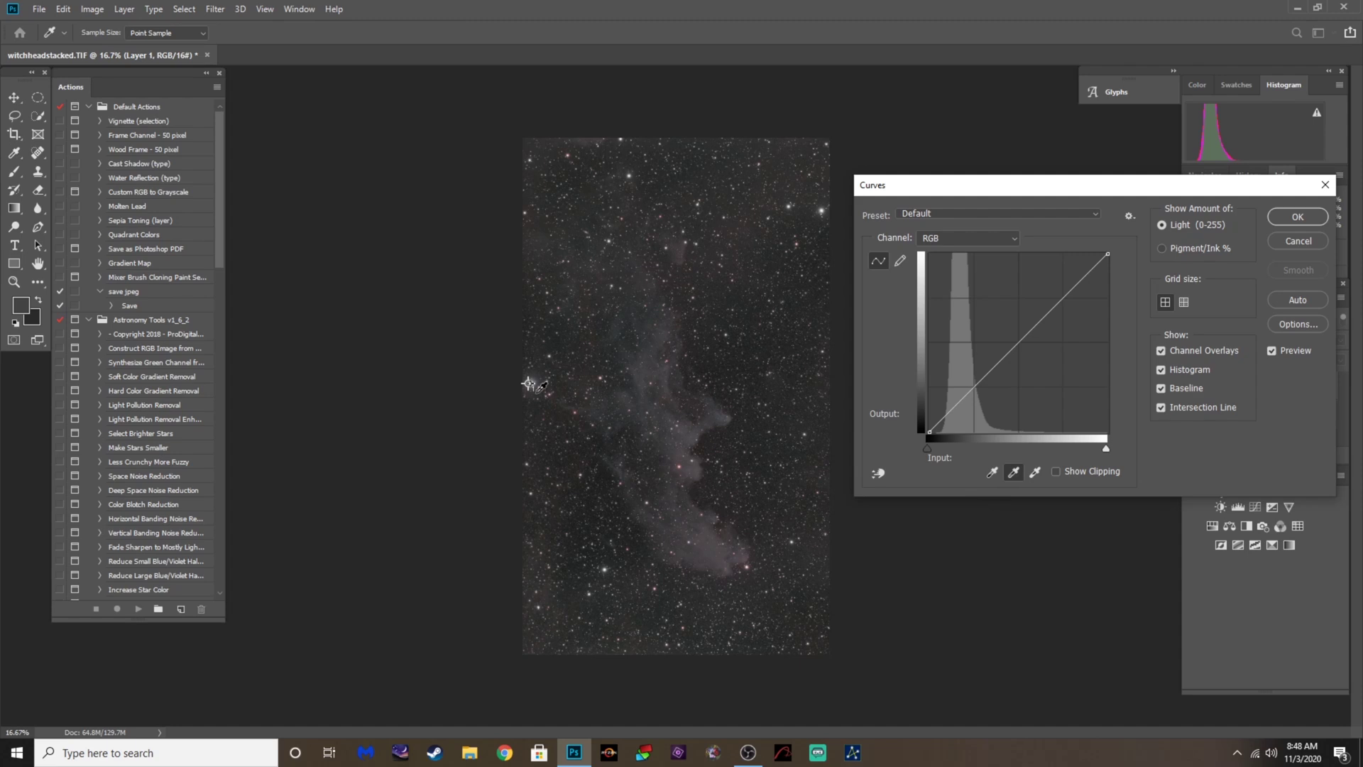
key(ctrl+plus)
key(ctrl+plus)
key(ctrl+plus)
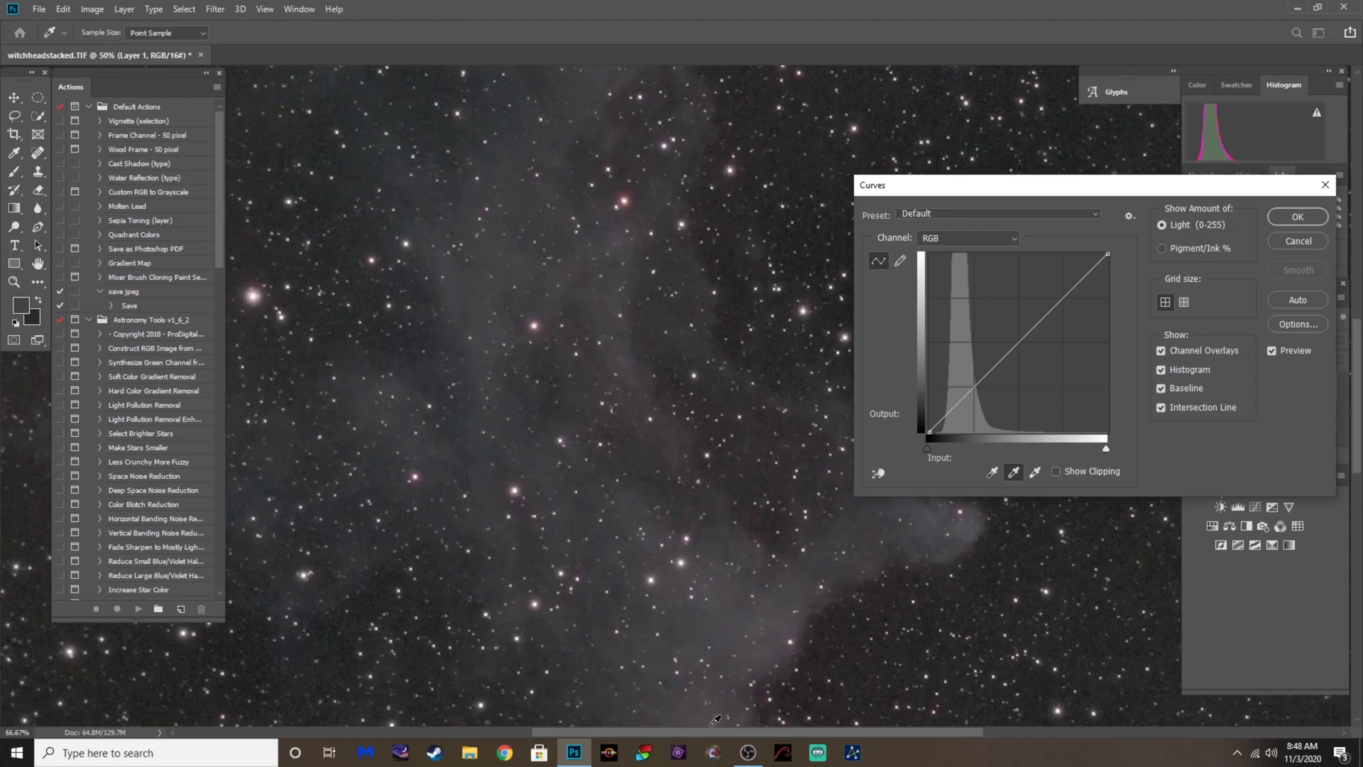
key(ctrl+plus)
scroll(589, 620, left, 3)
scroll(590, 620, up, 3)
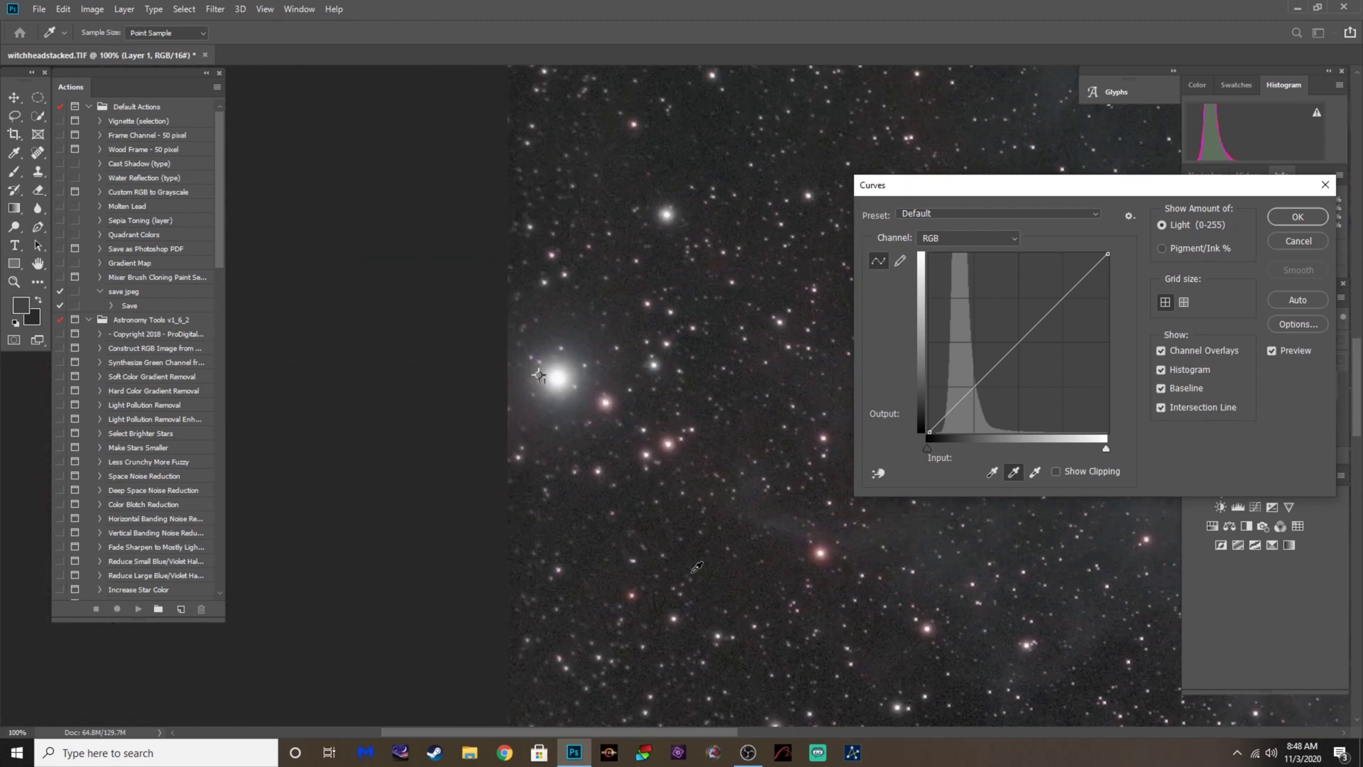
key(ctrl+plus)
key(ctrl+plus)
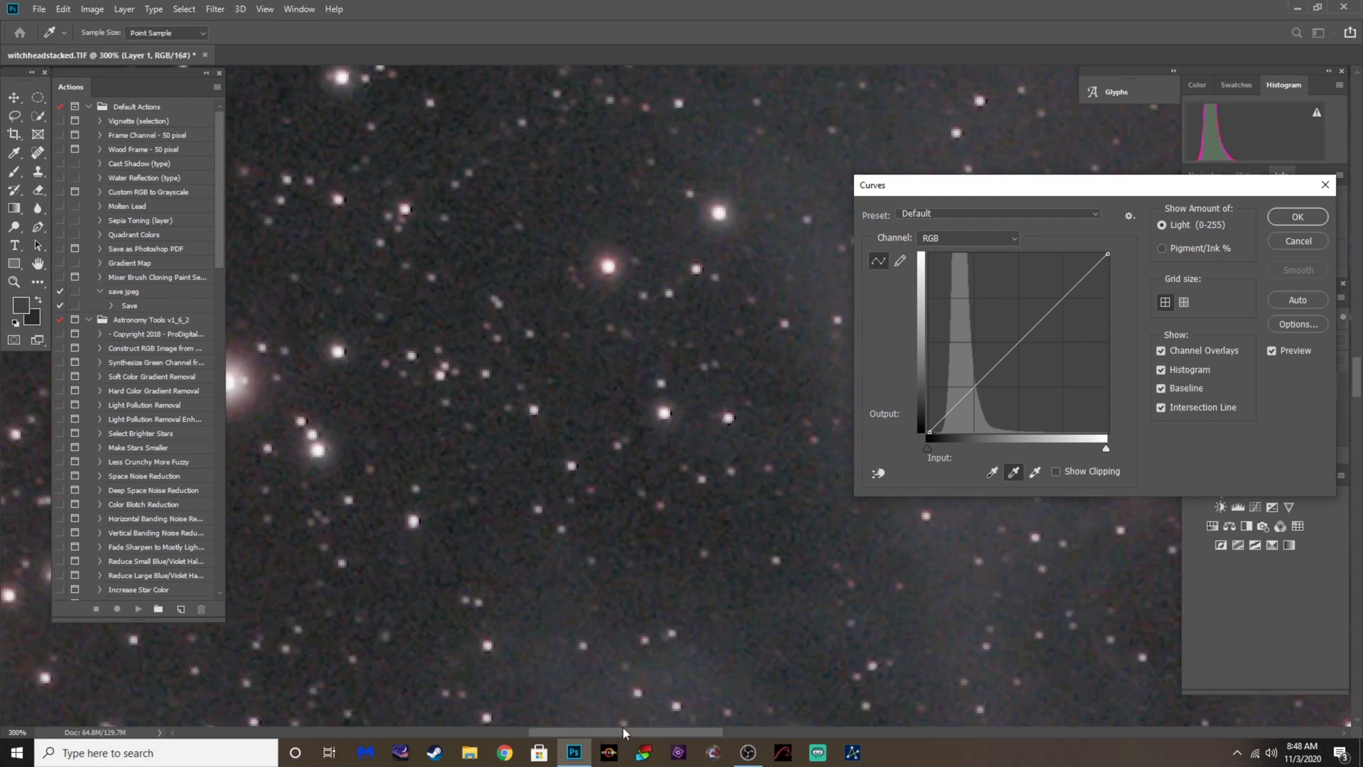
drag(623, 733, 394, 738)
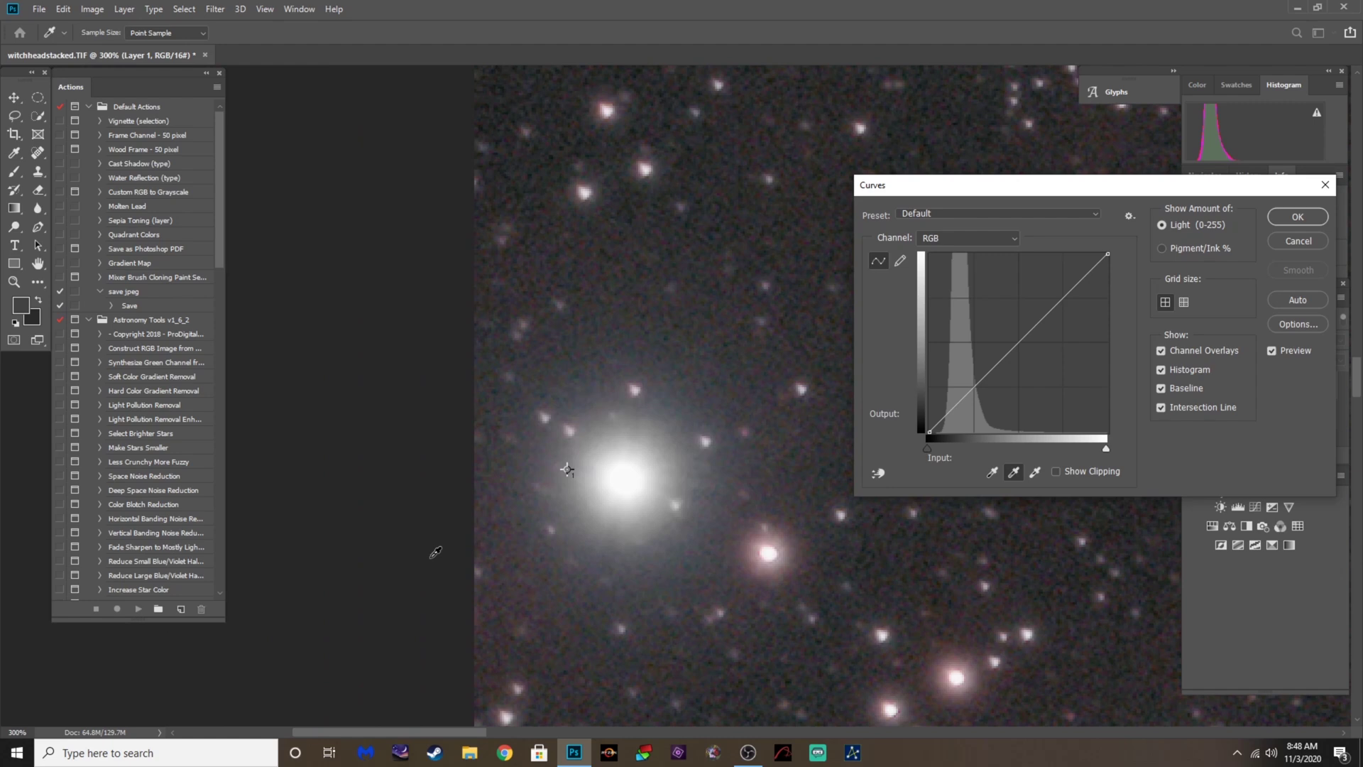
key(ctrl+plus)
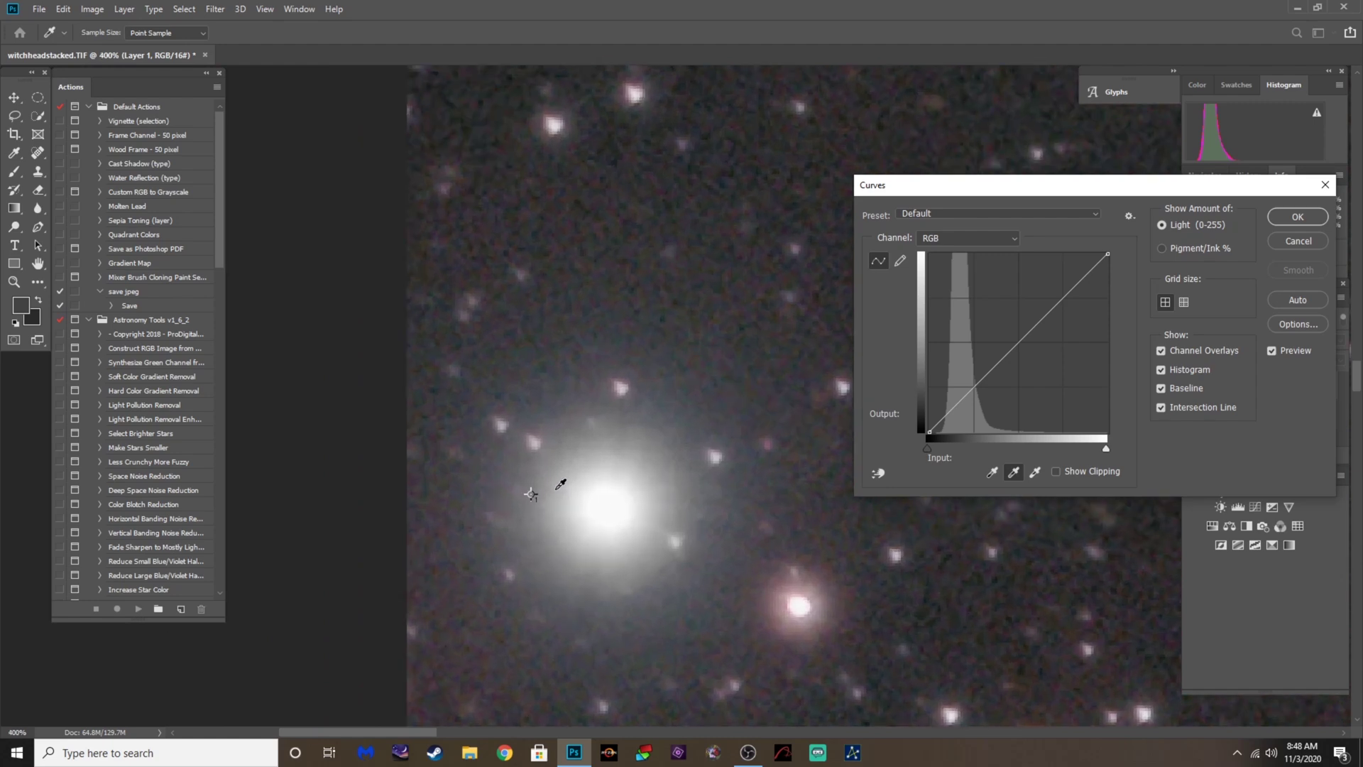
key(ctrl+plus)
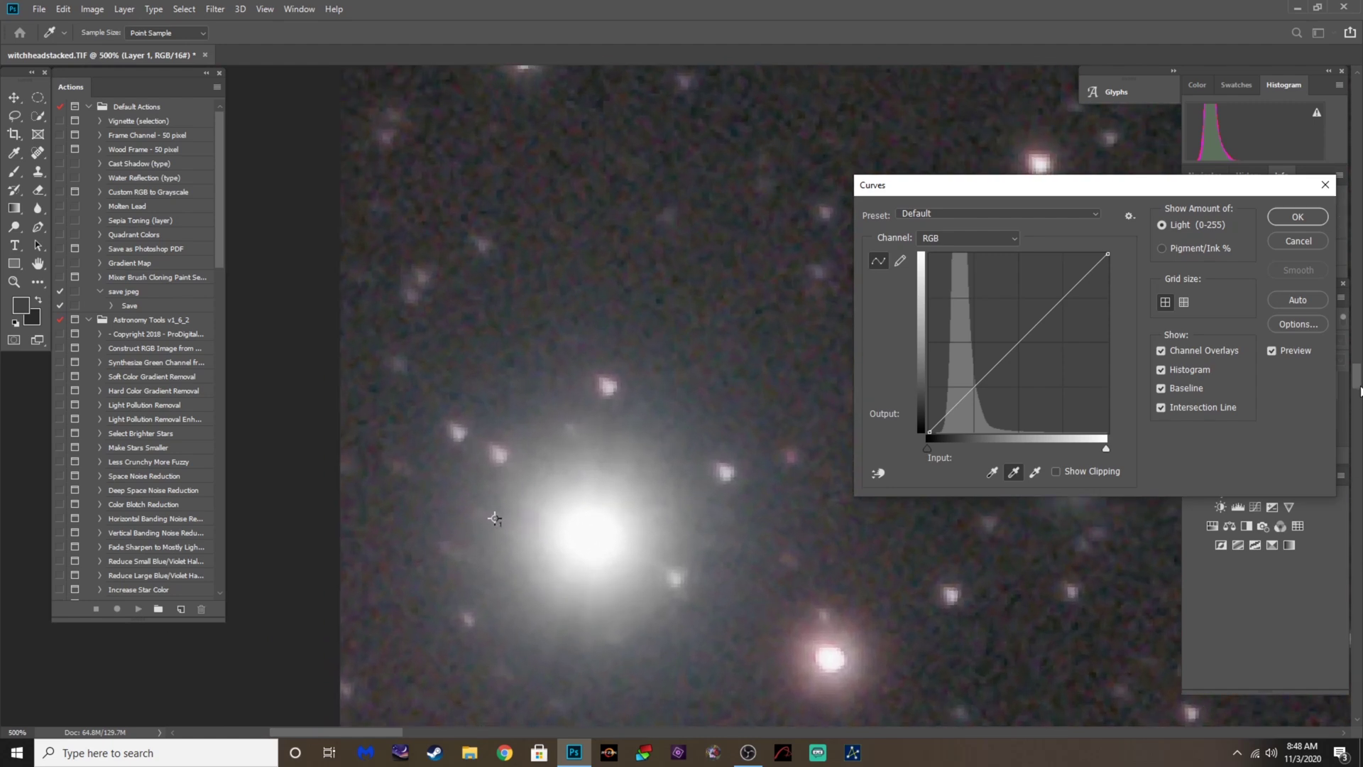
scroll(1360, 390, down, 3)
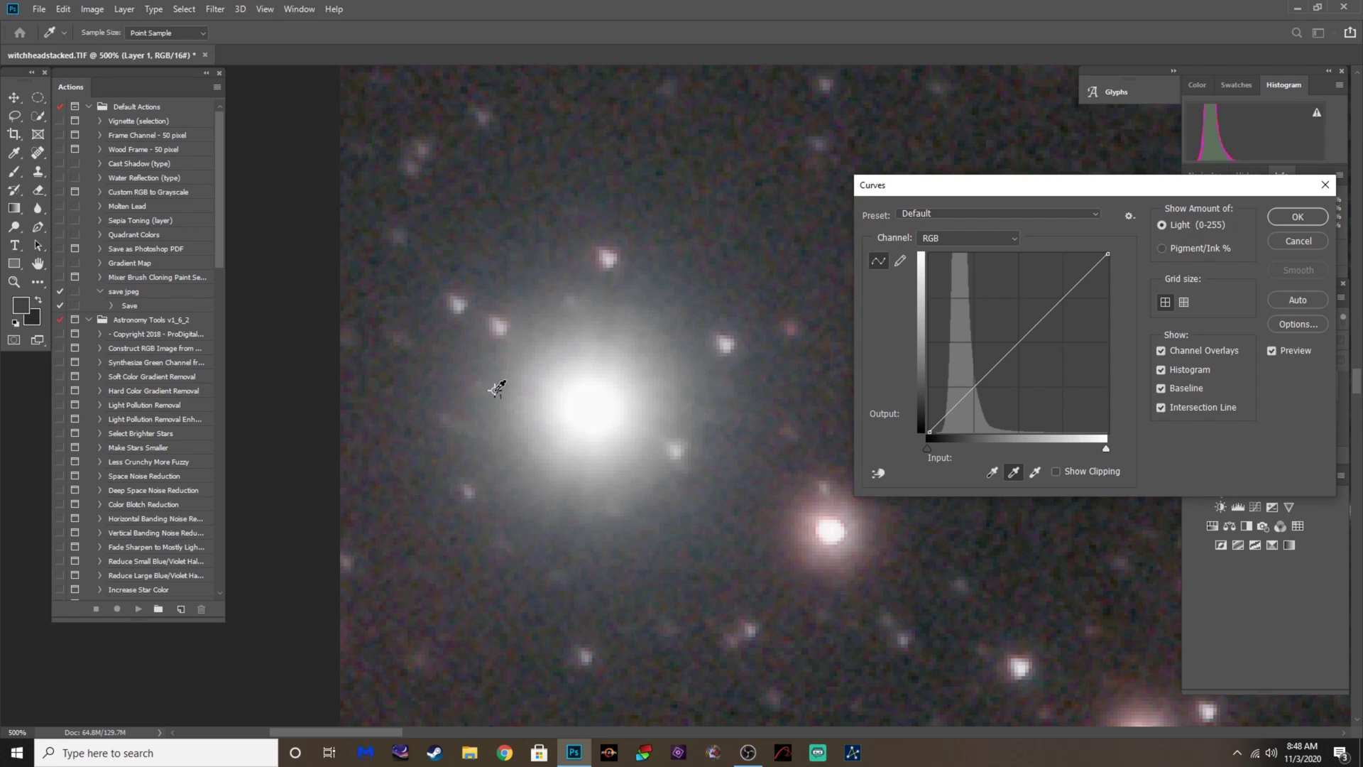
click(495, 390)
click(1296, 218)
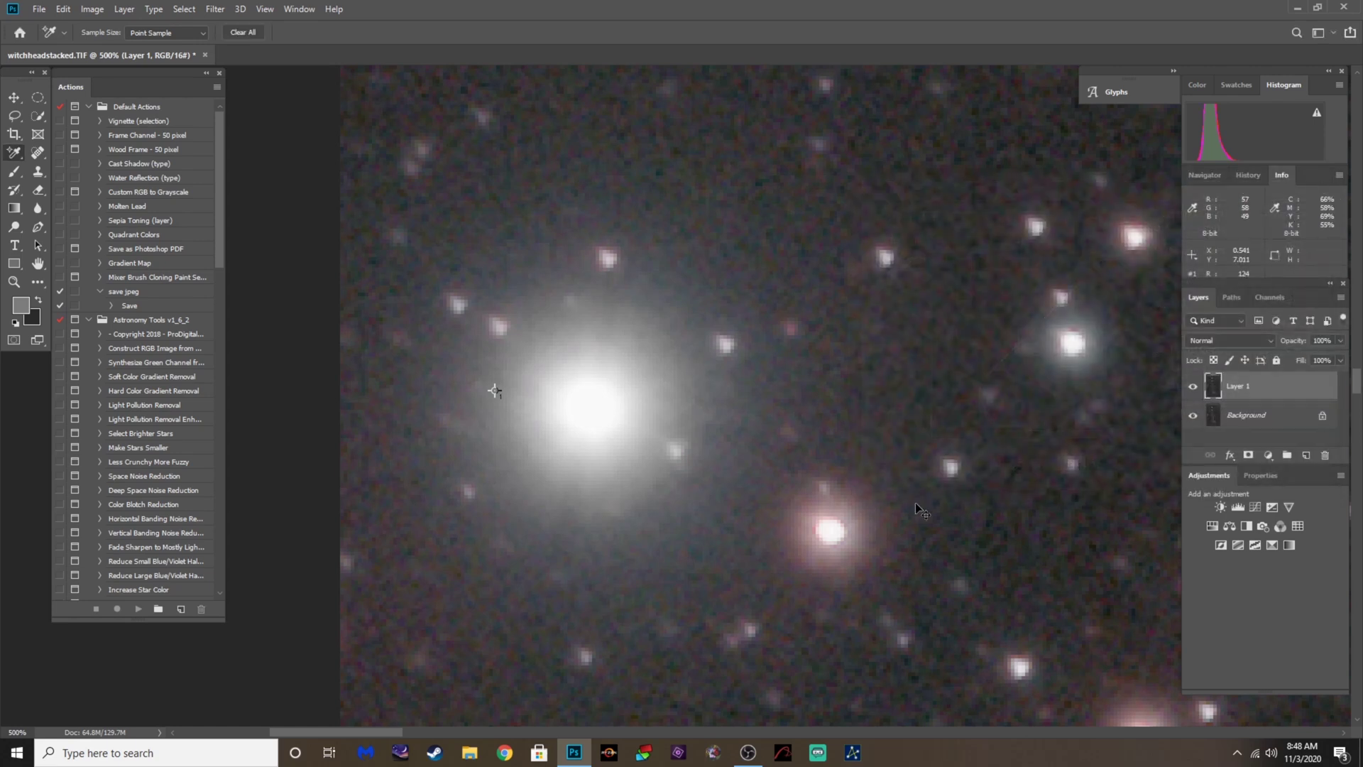
key(ctrl+minus)
key(ctrl+minus)
key(ctrl+minus)
key(ctrl+minus)
key(ctrl+minus)
key(ctrl+minus)
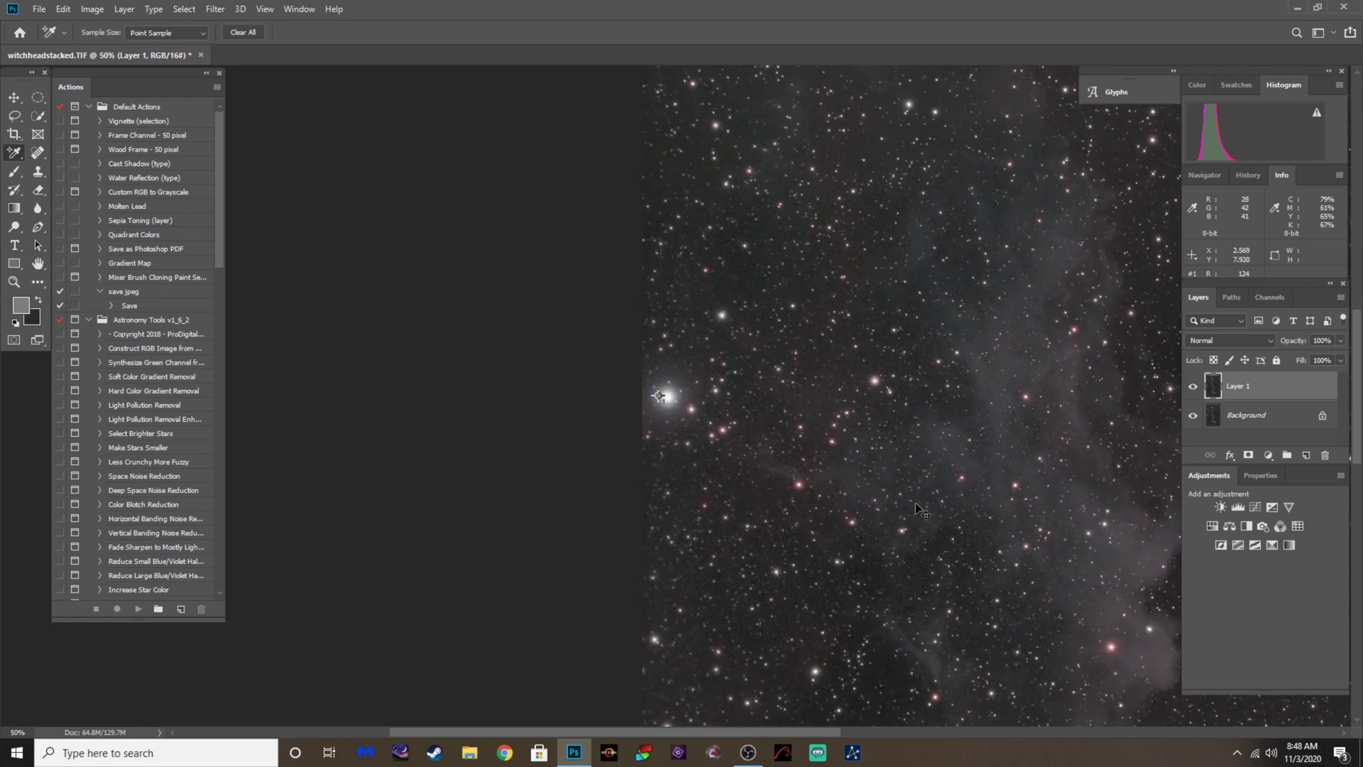
key(ctrl+minus)
key(ctrl+minus)
key(ctrl+minus)
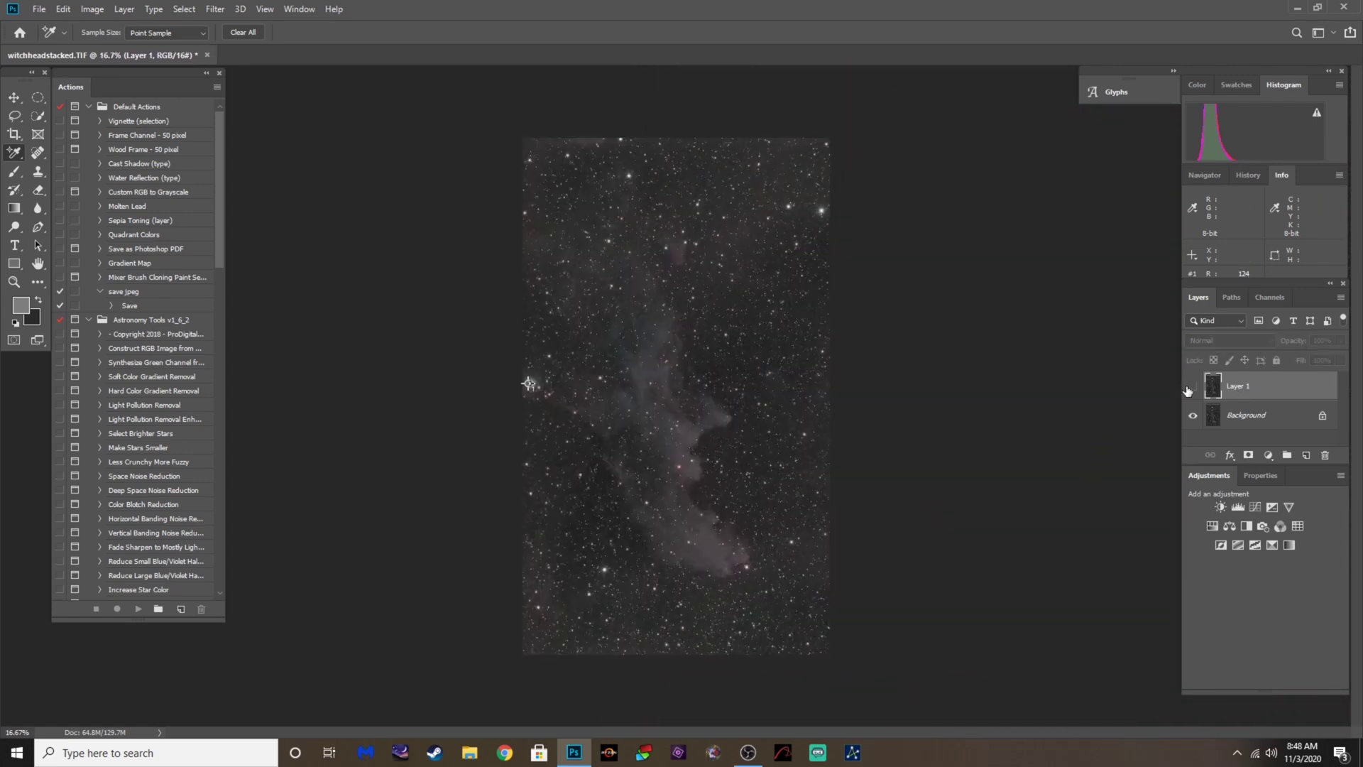
click(1190, 388)
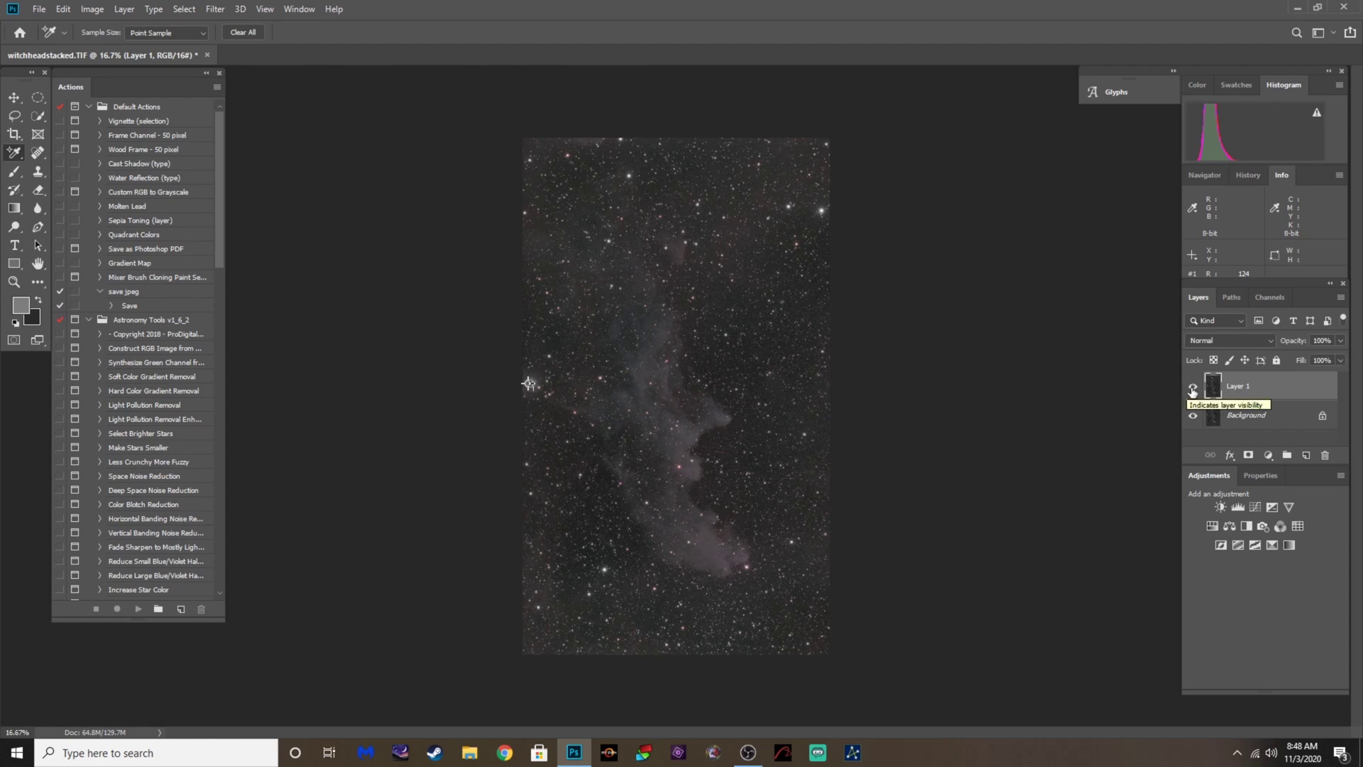
key(ctrl+plus)
key(ctrl+plus)
key(ctrl+plus)
key(ctrl+plus)
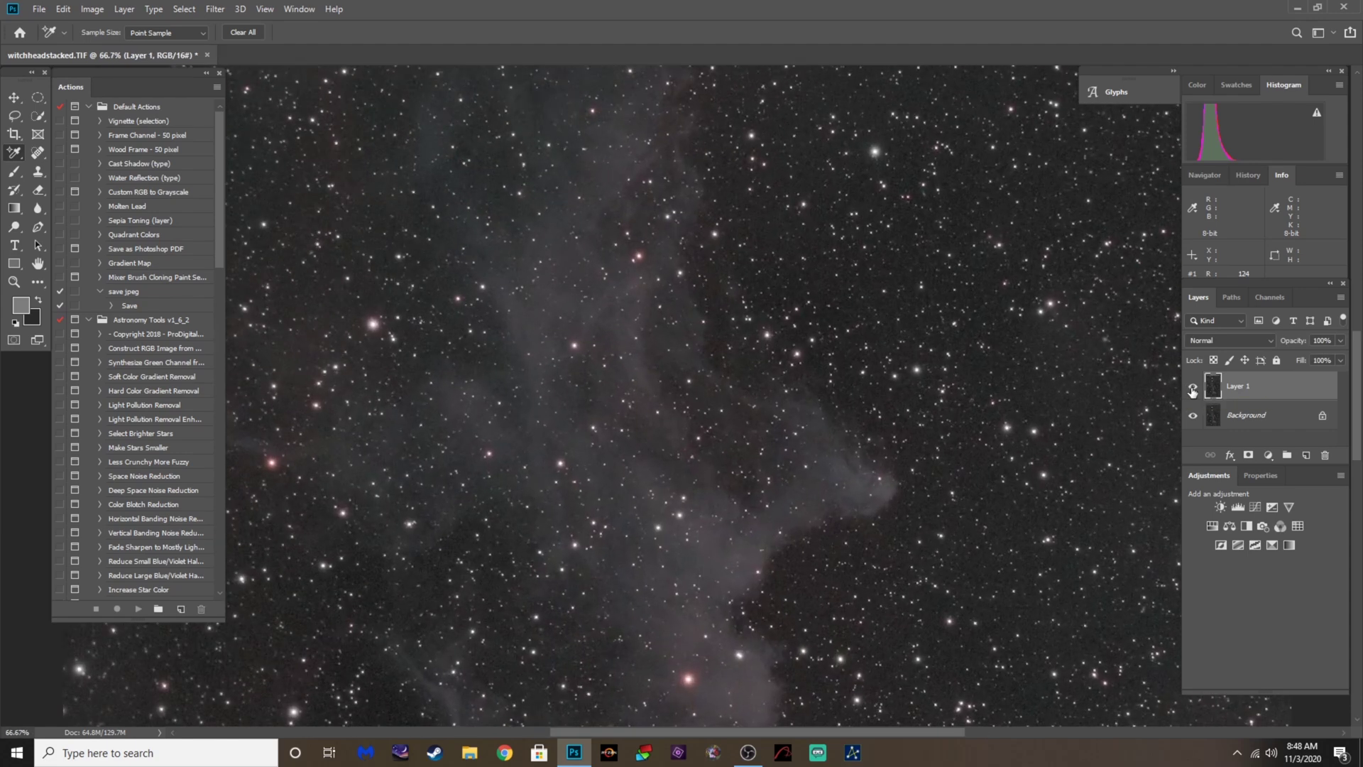
click(1192, 389)
key(ctrl+minus)
key(ctrl+minus)
key(ctrl+minus)
key(ctrl+minus)
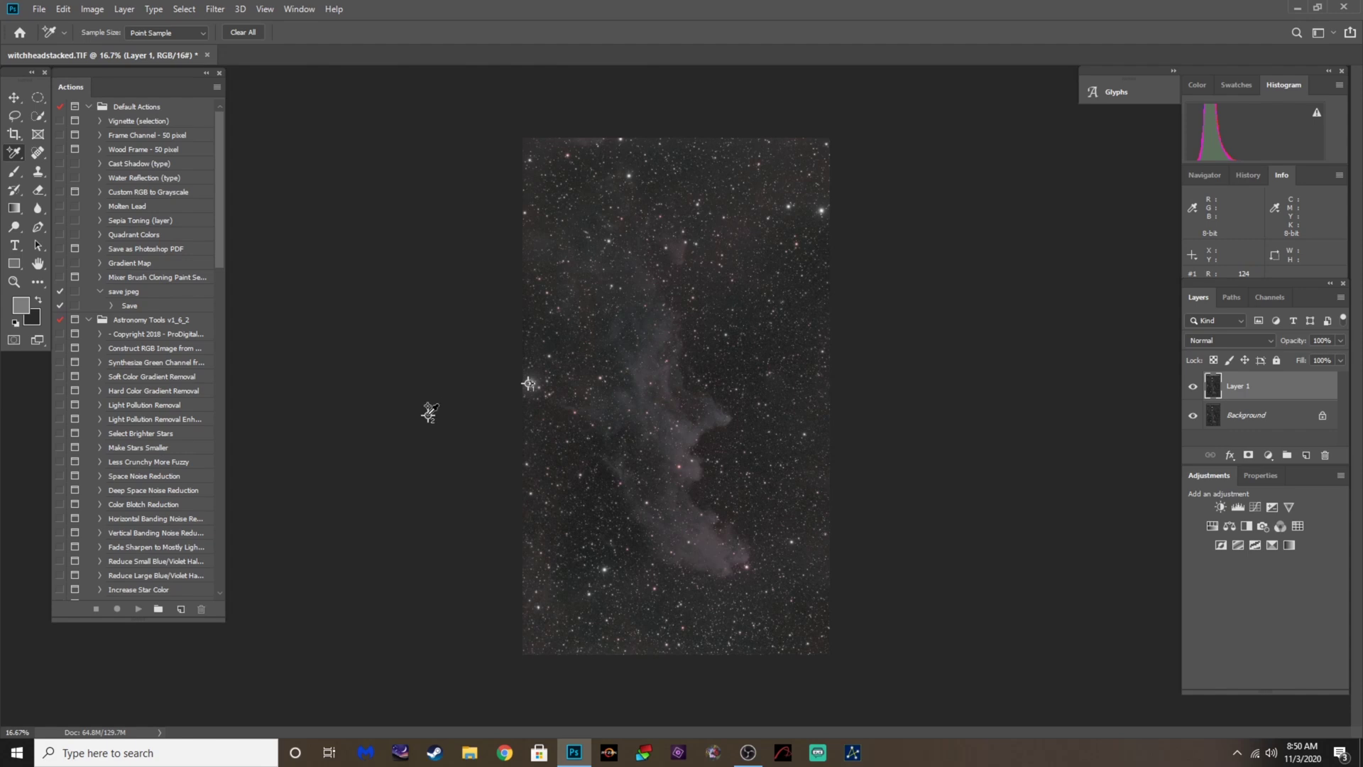
Drag the colour sample marker off the canvas, then inspect the image at 33.3% and fit view
drag(529, 386, 449, 426)
key(ctrl+plus)
key(ctrl+plus)
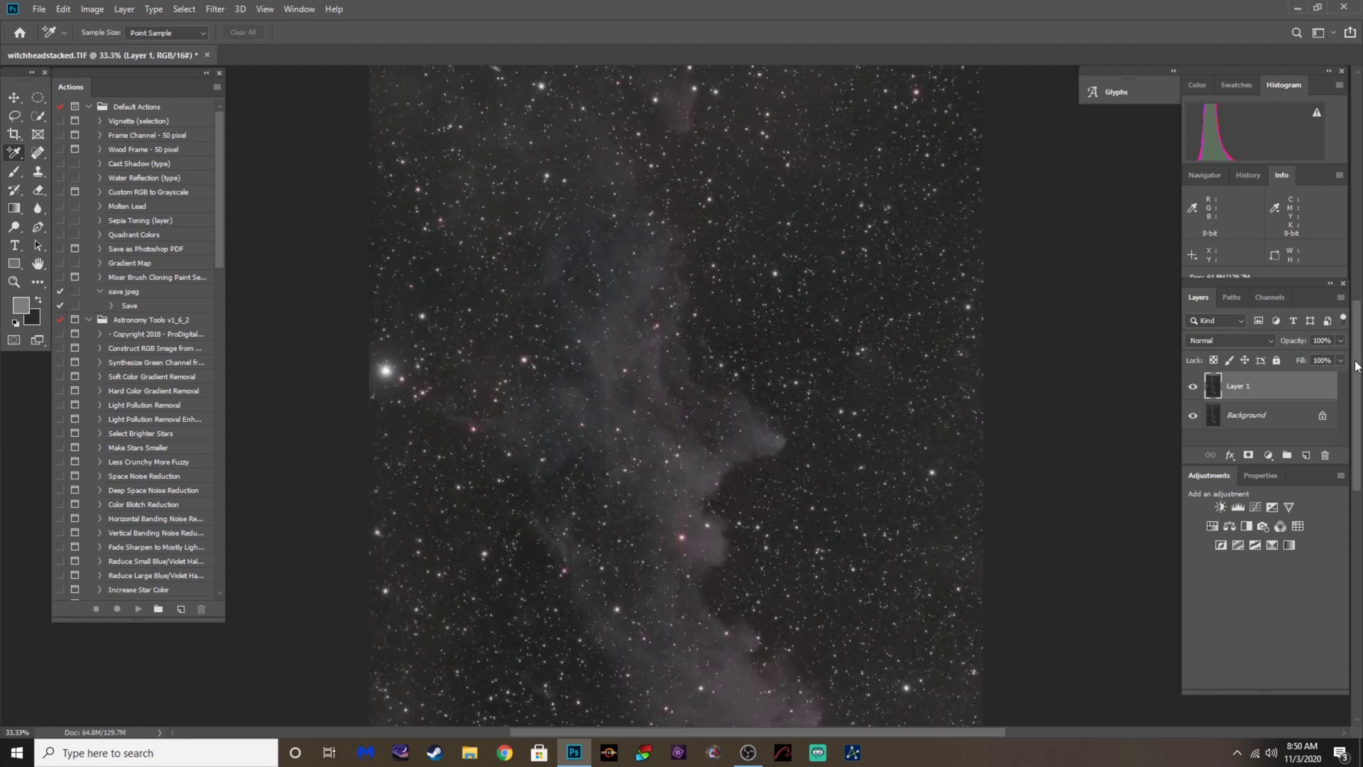
drag(1360, 410, 1359, 509)
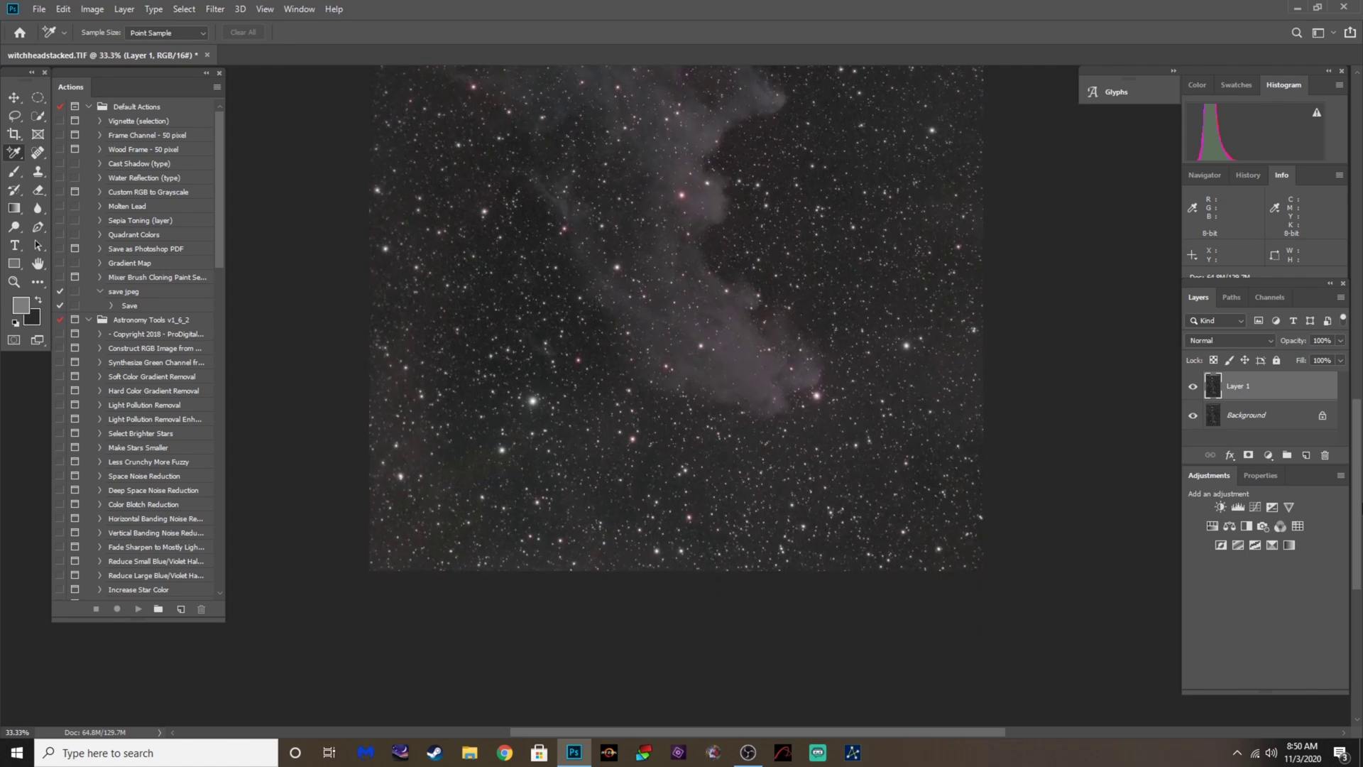
key(ctrl+minus)
key(ctrl+minus)
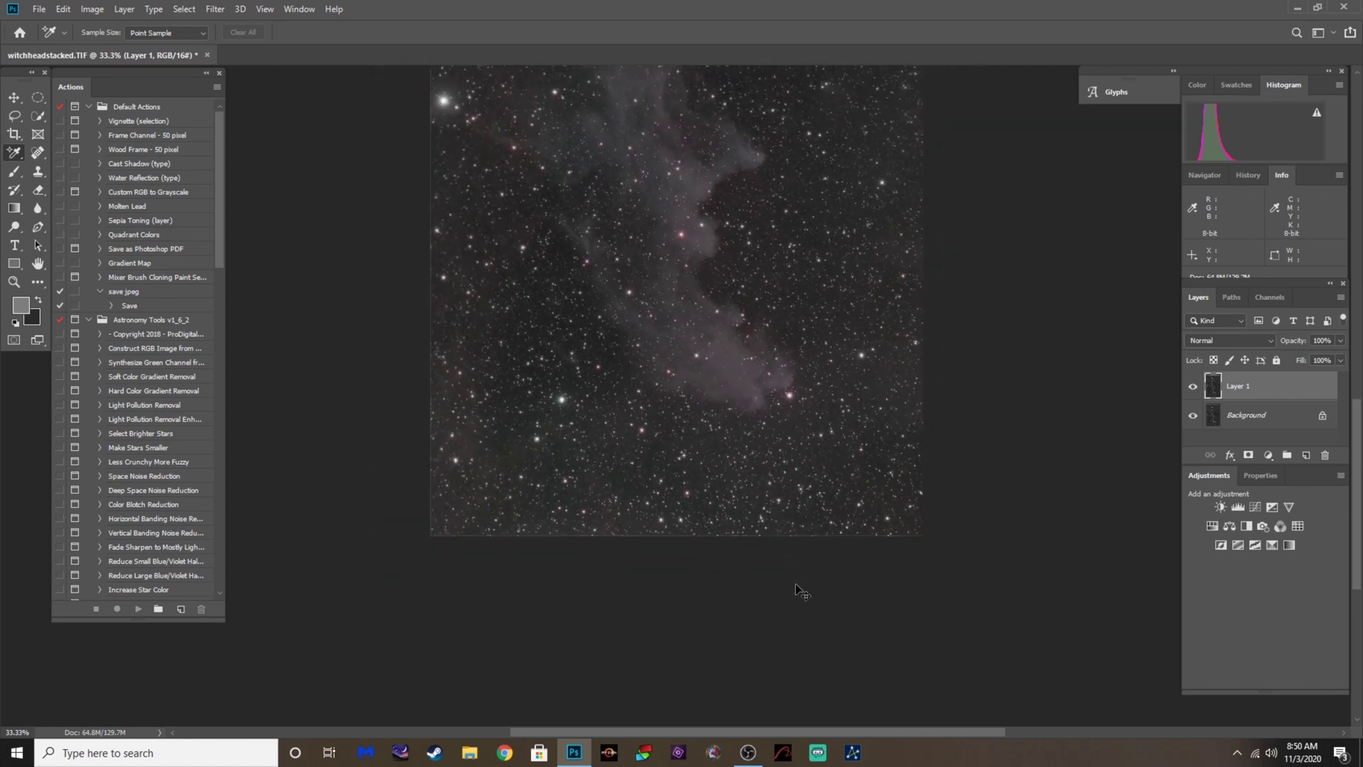